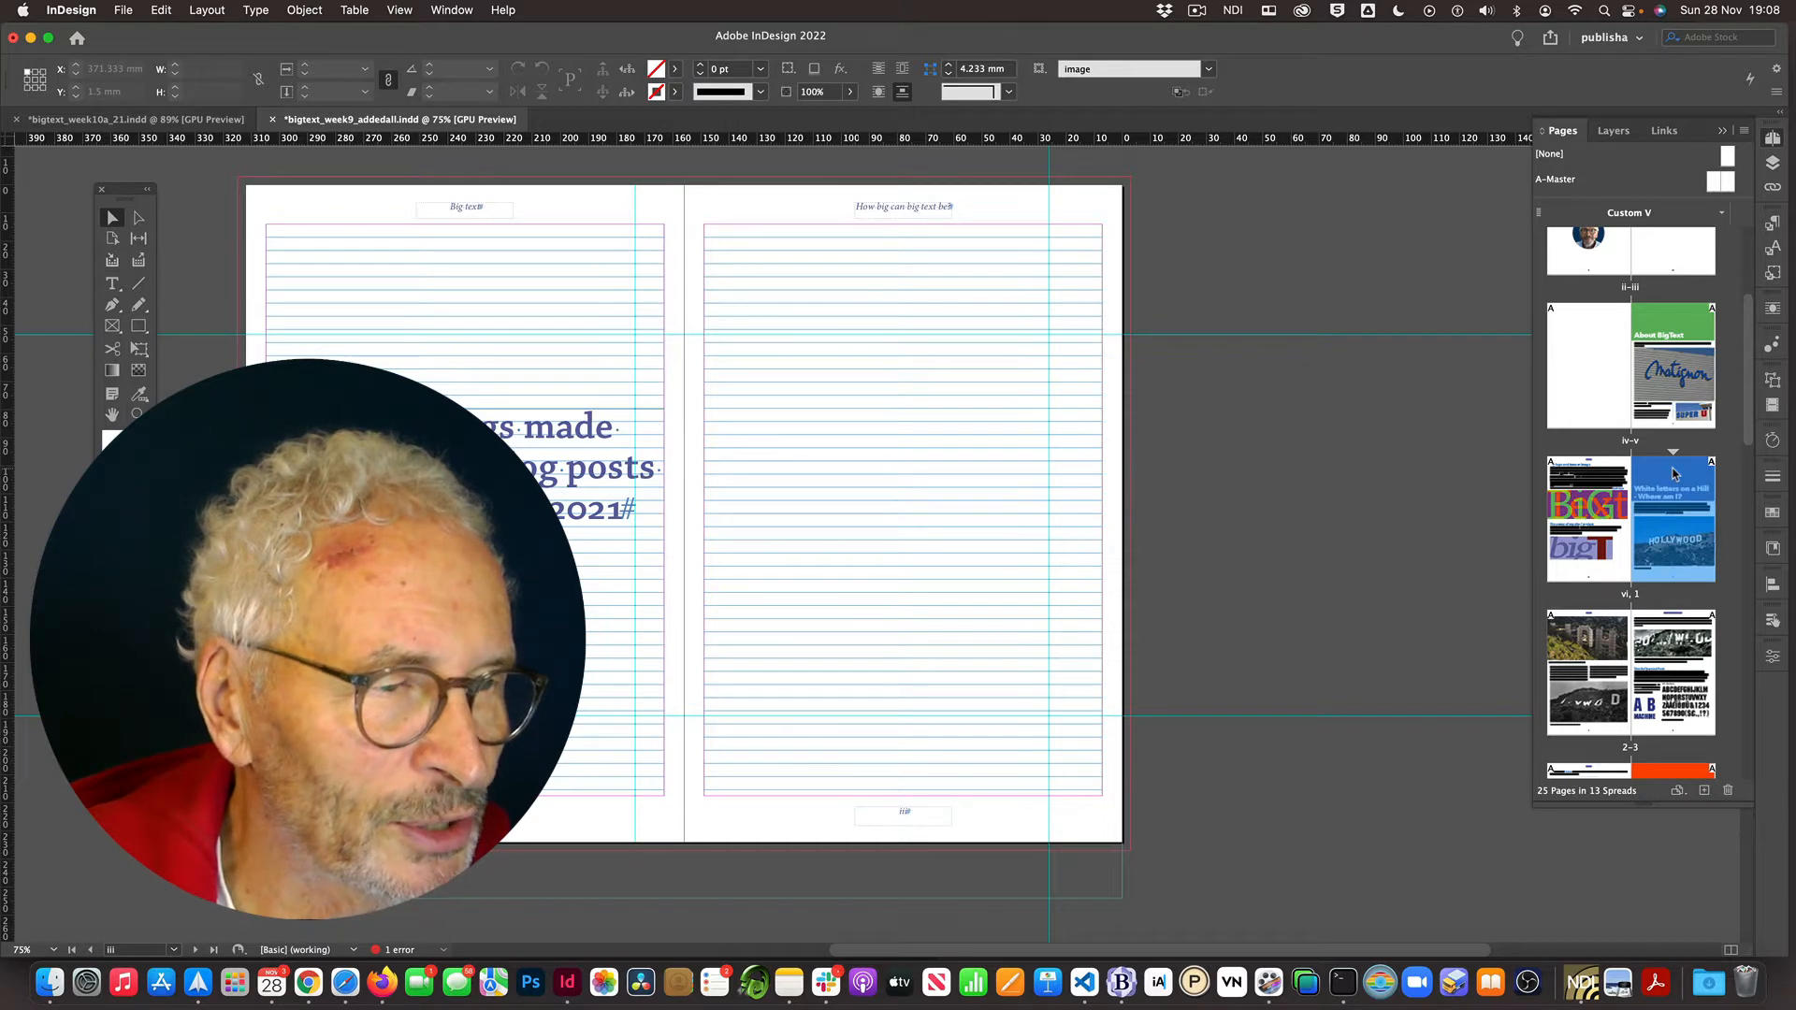
right_click(1674, 473)
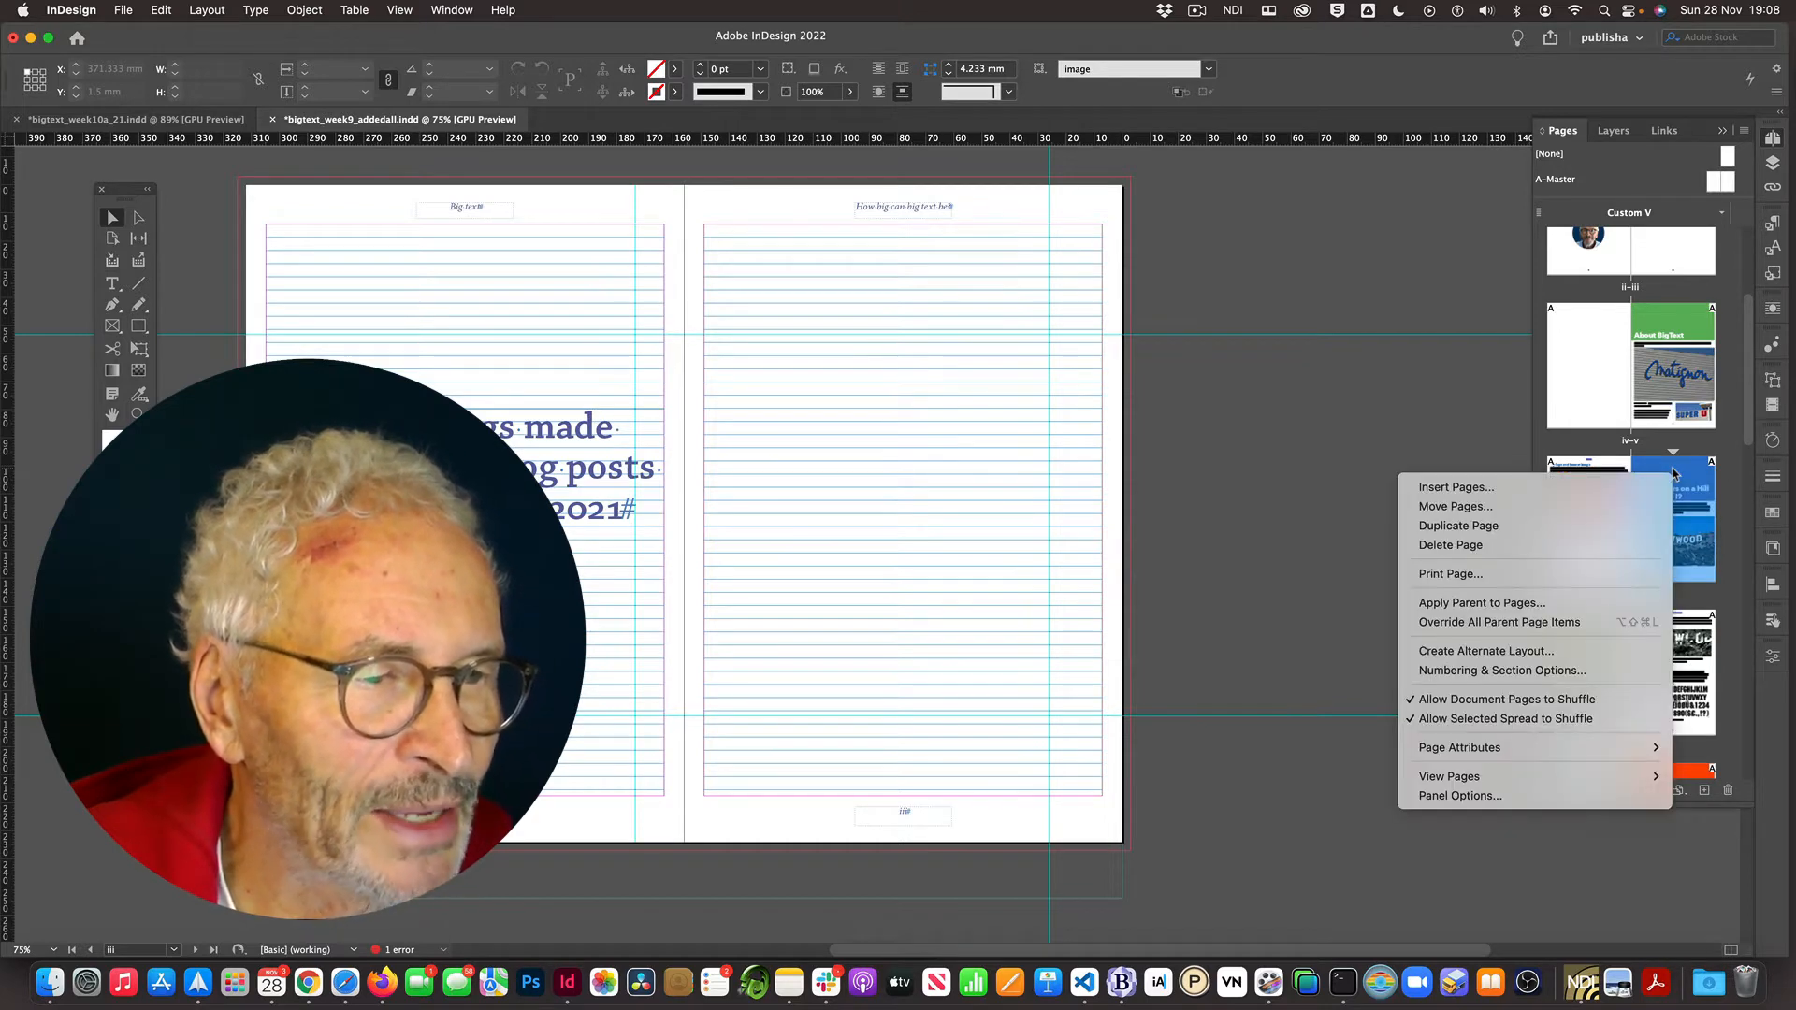
left_click(1524, 671)
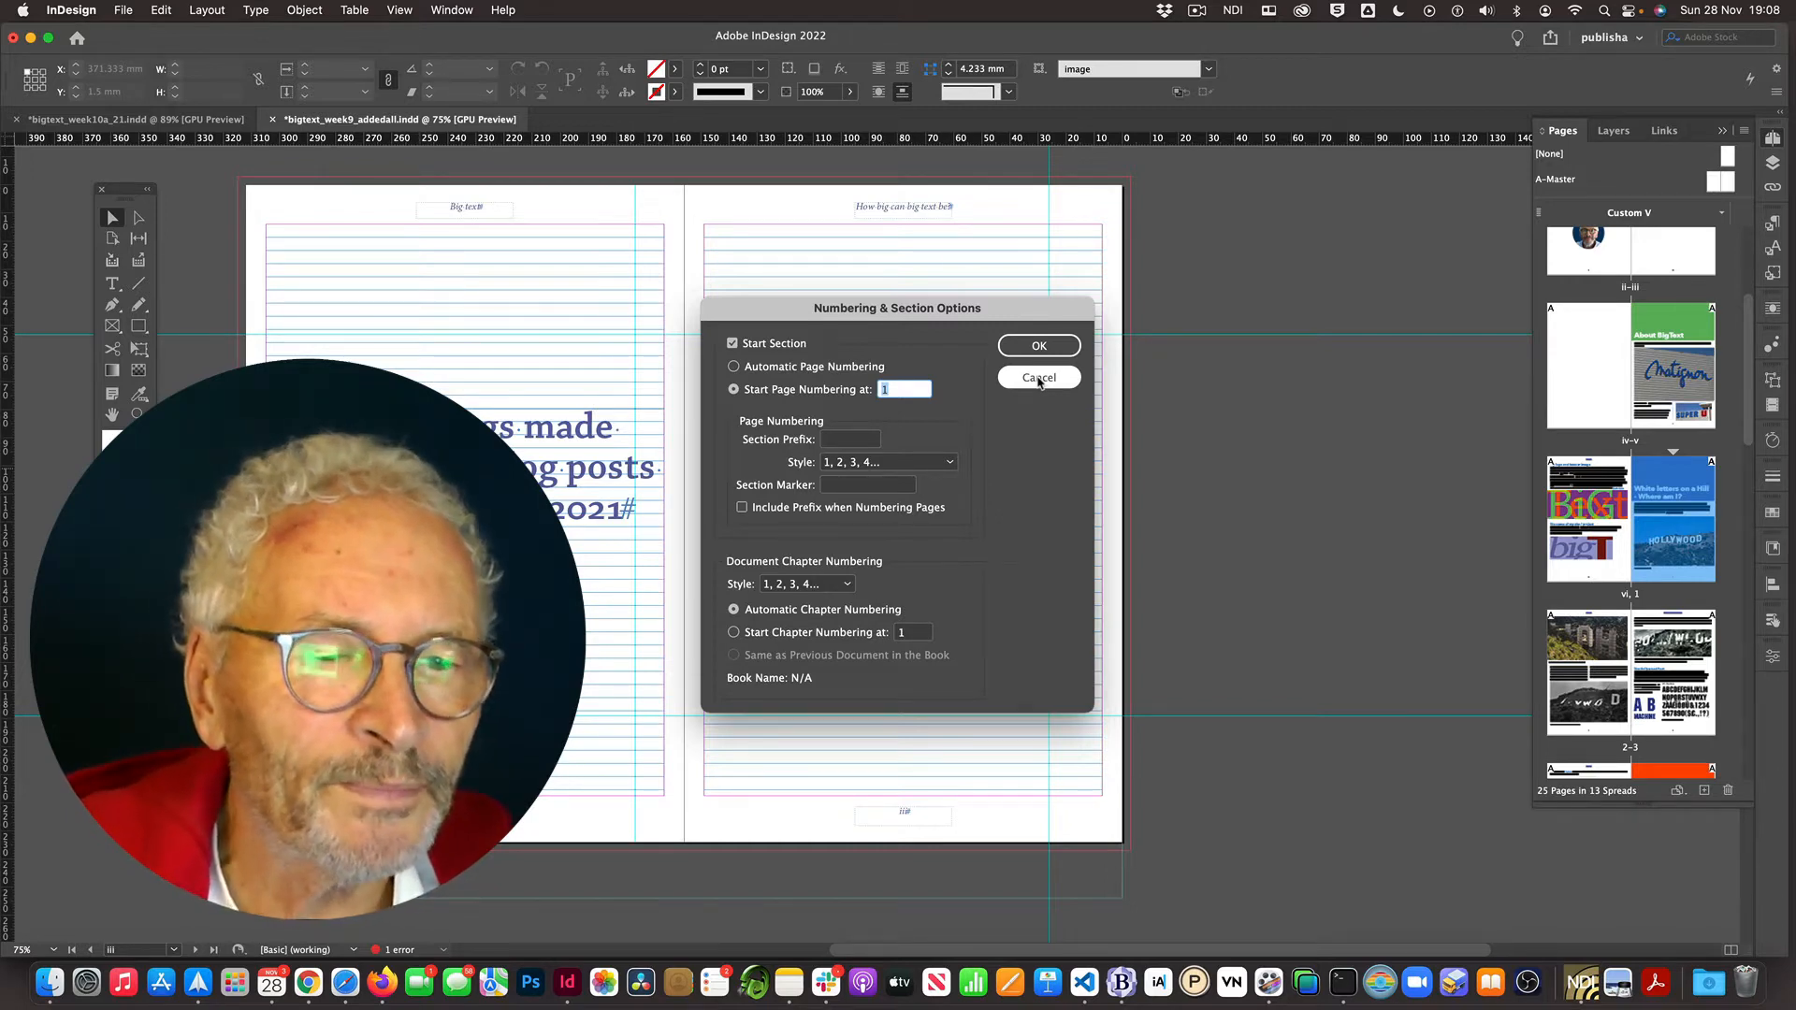
left_click(1038, 379)
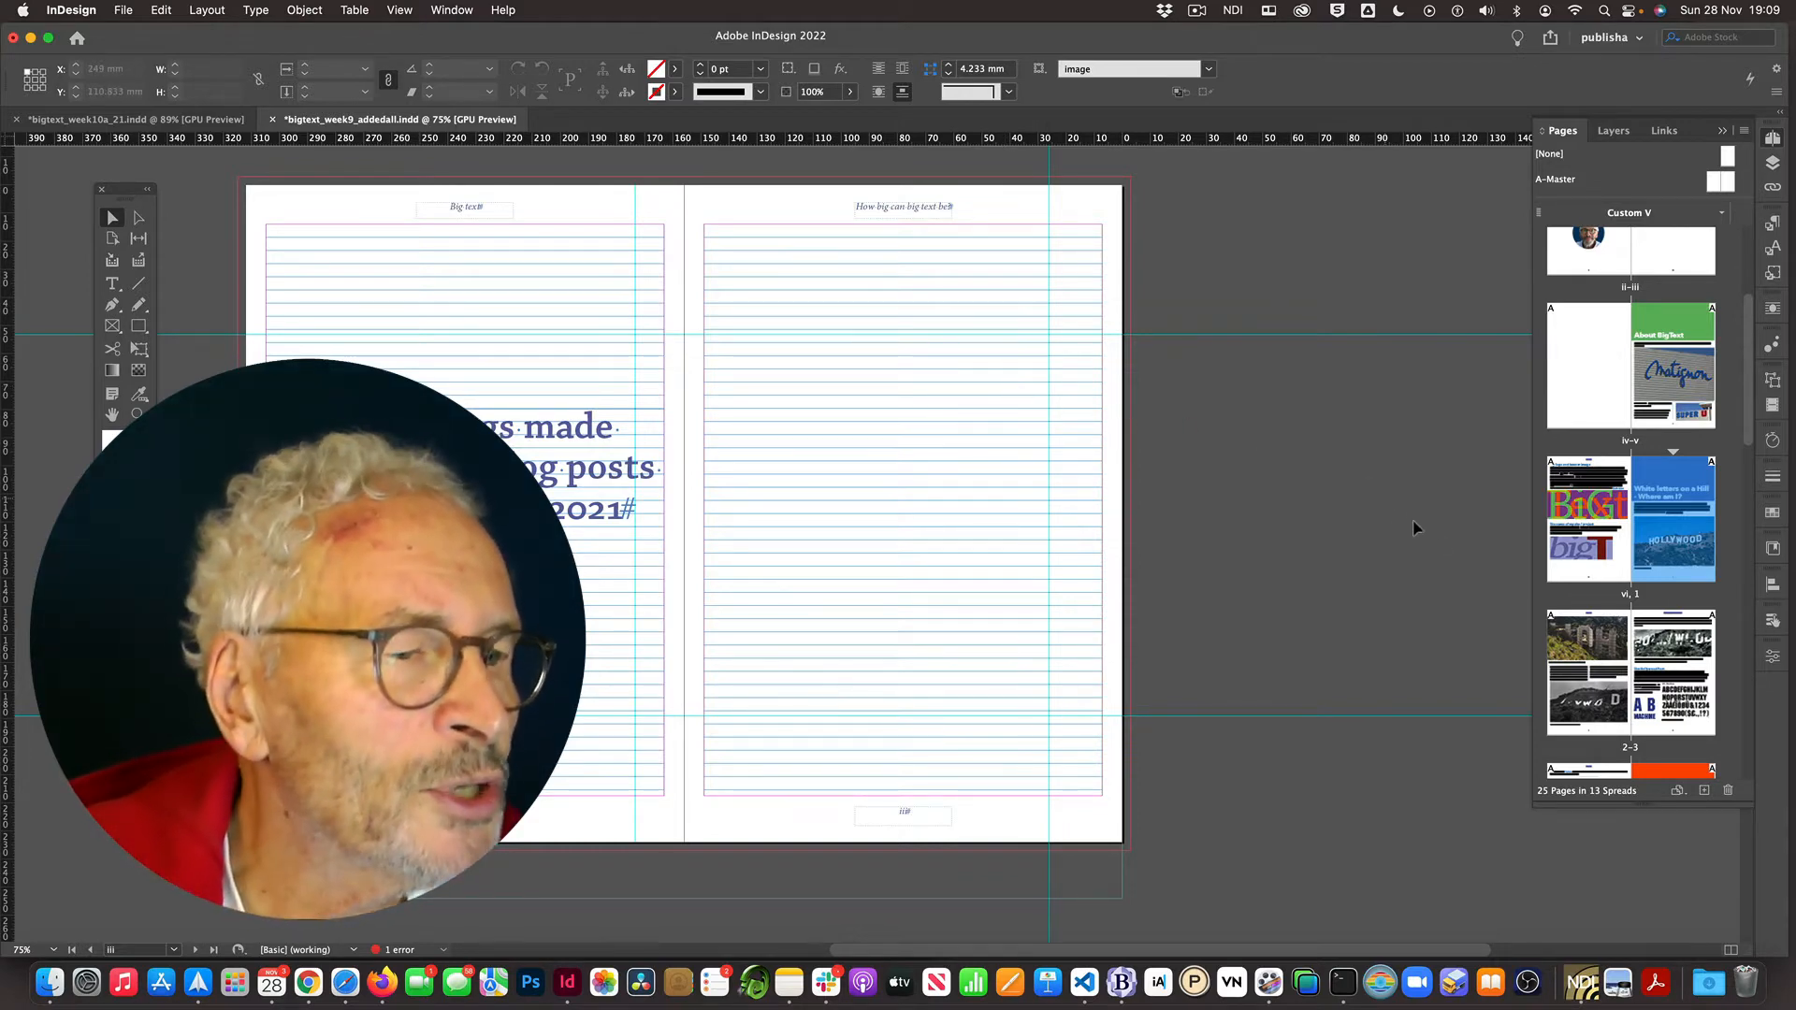
- Go to spread 4–5 and inspect the paragraph style applied to its large title heading
scroll(1572, 572, "down", 4)
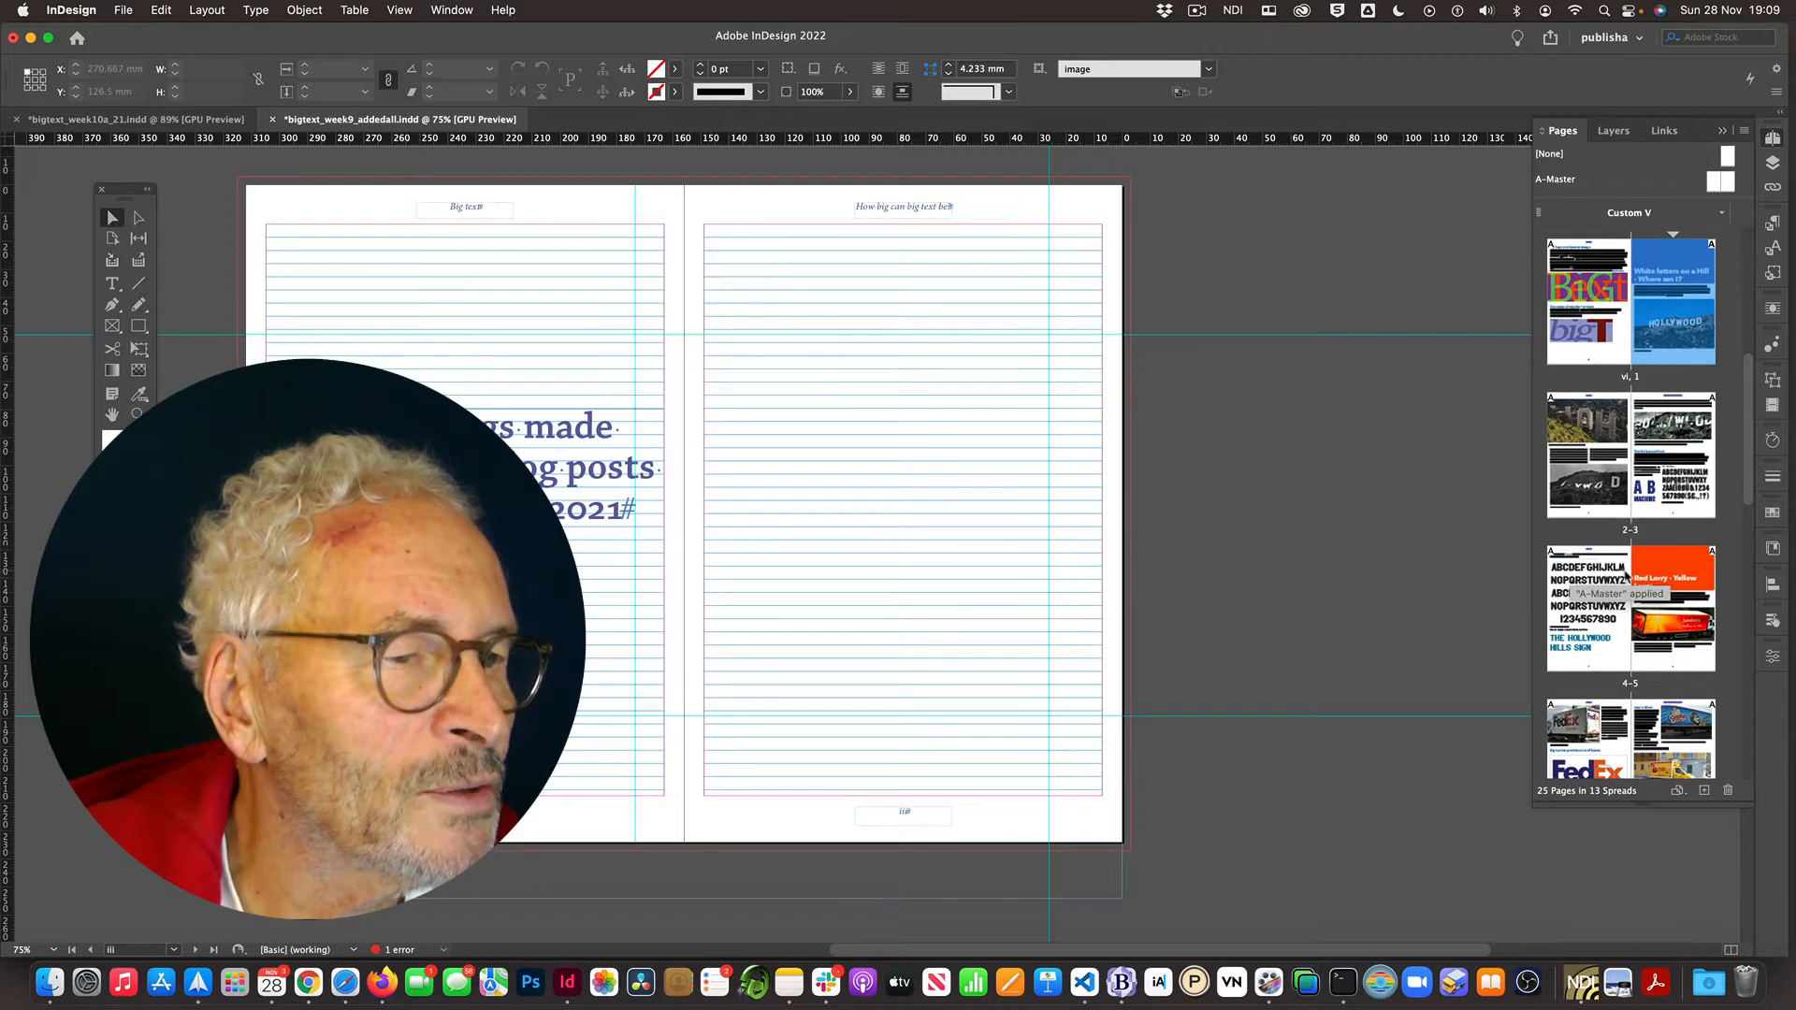
double_click(1607, 577)
scroll(1281, 503, "right", 5)
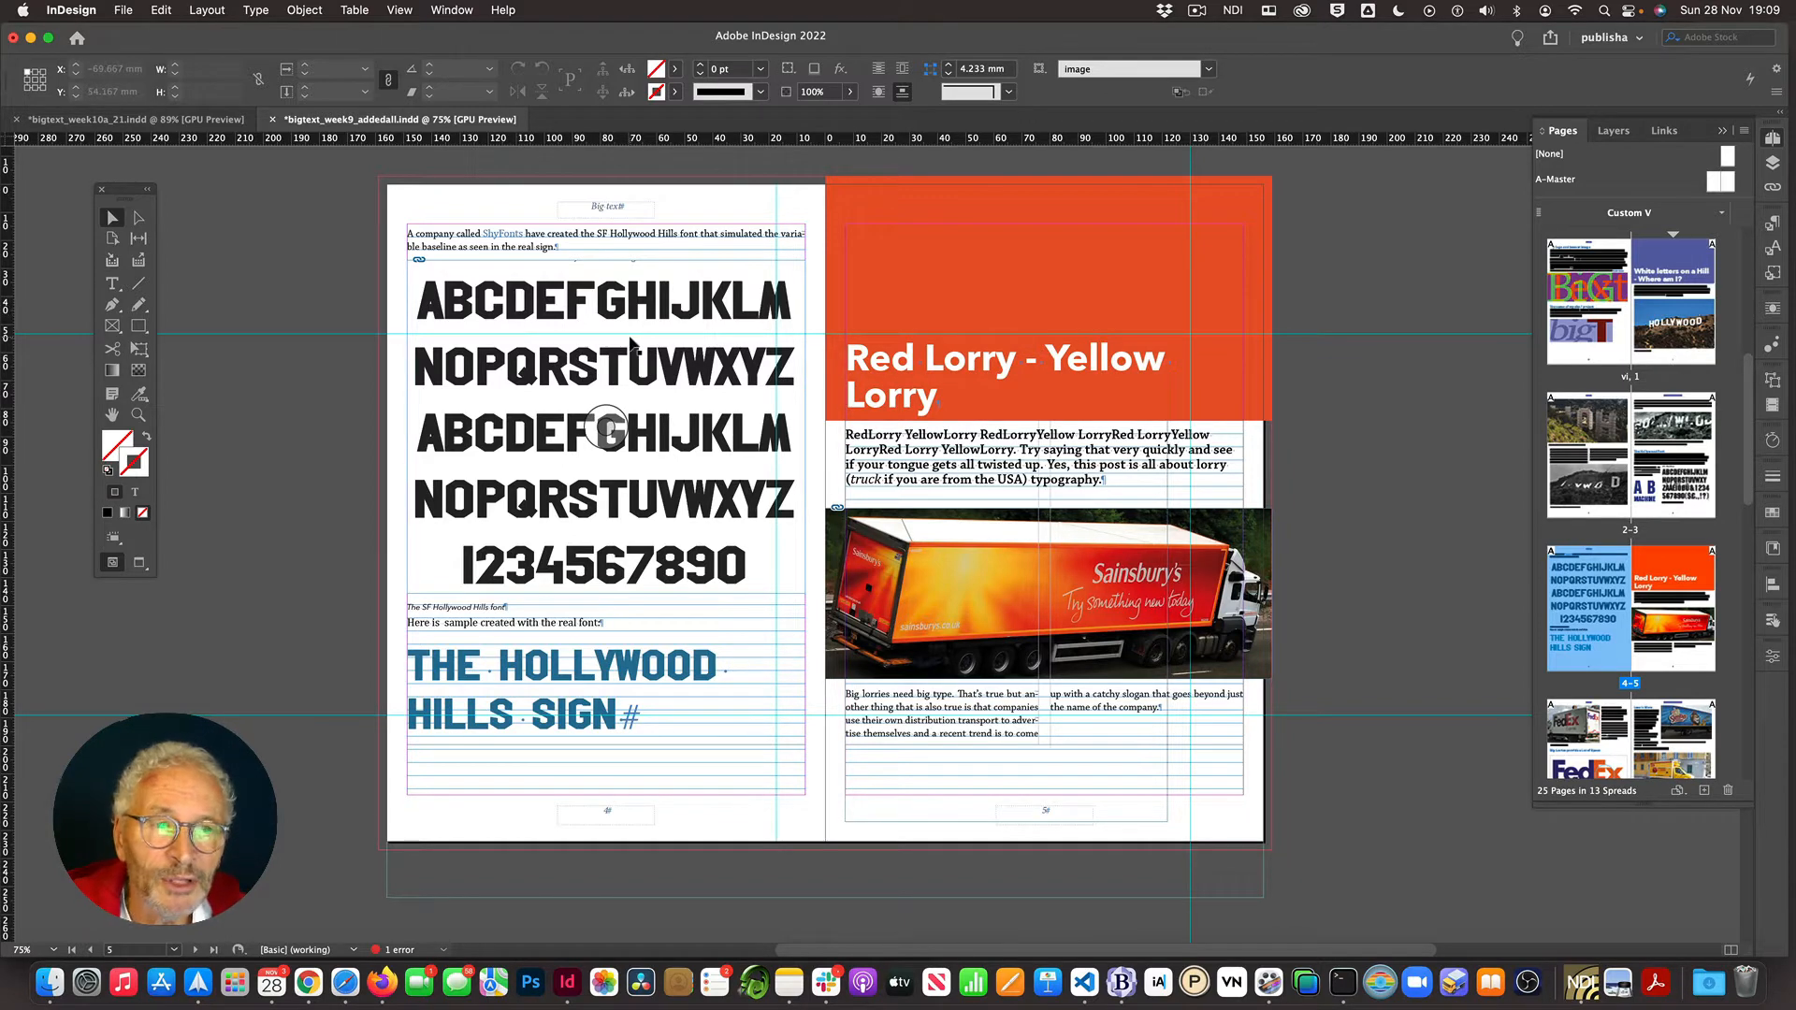
key("t")
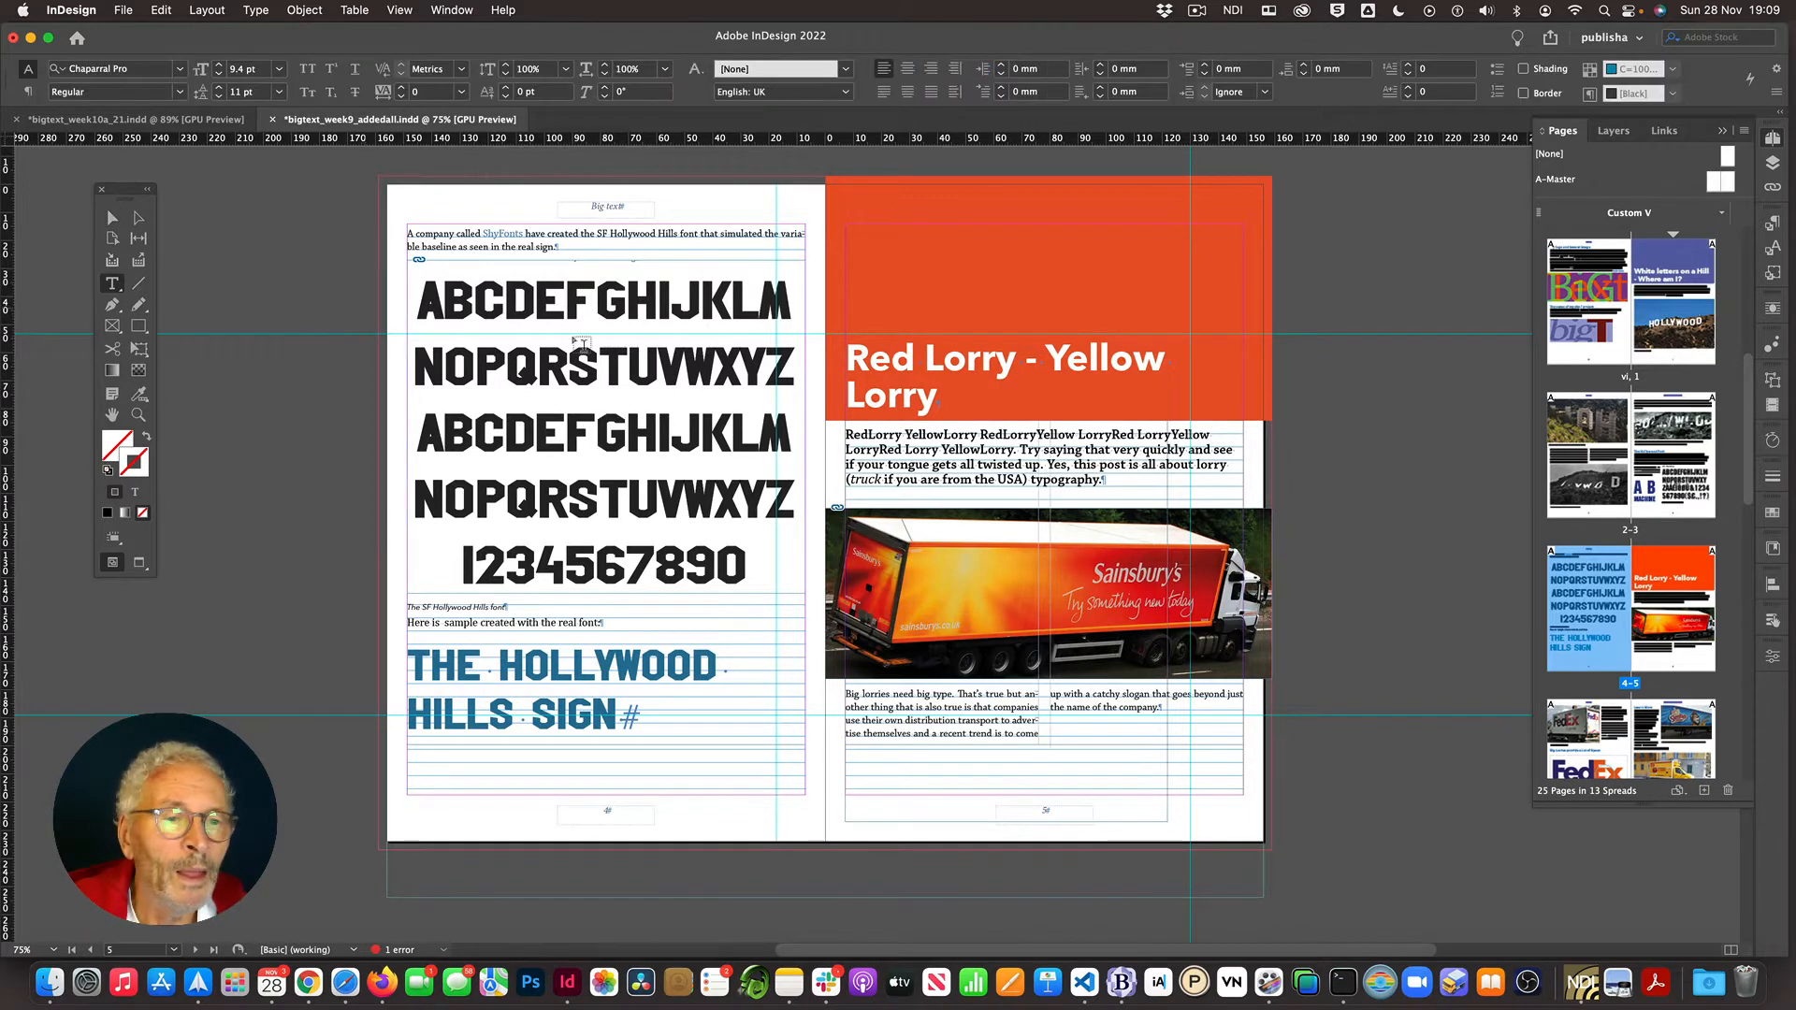
left_click(973, 363)
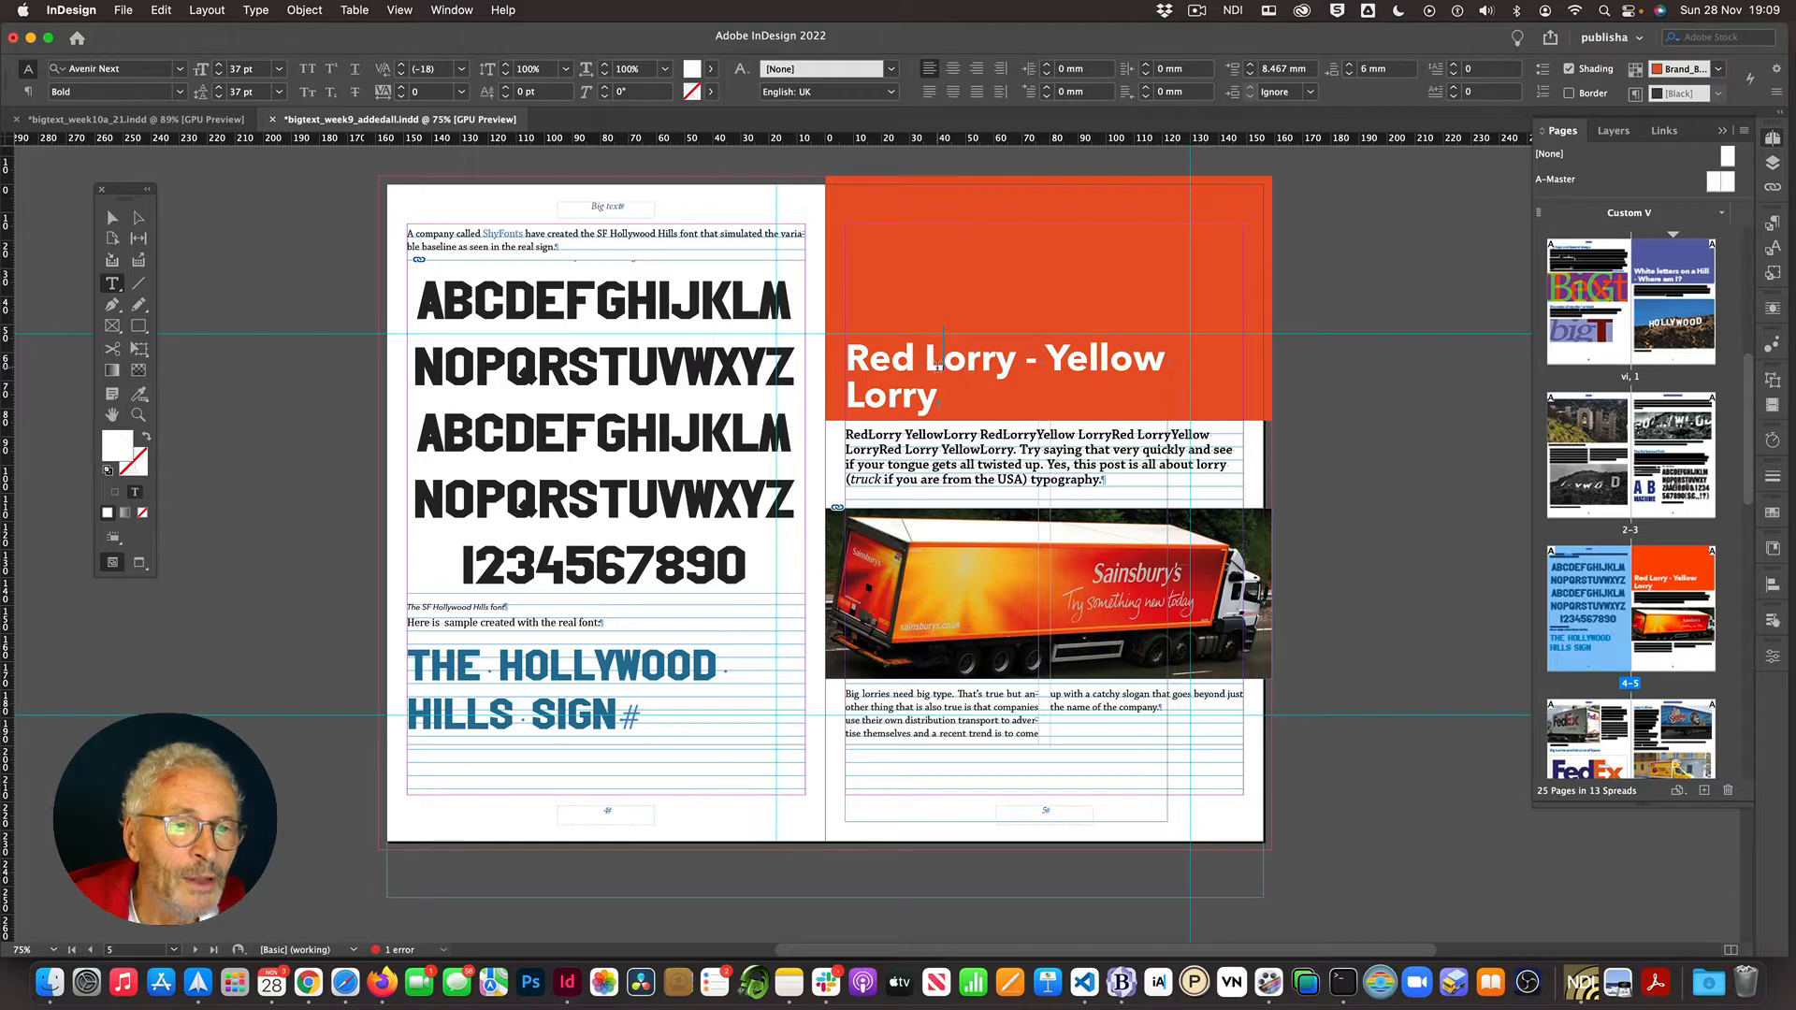
left_click(1774, 224)
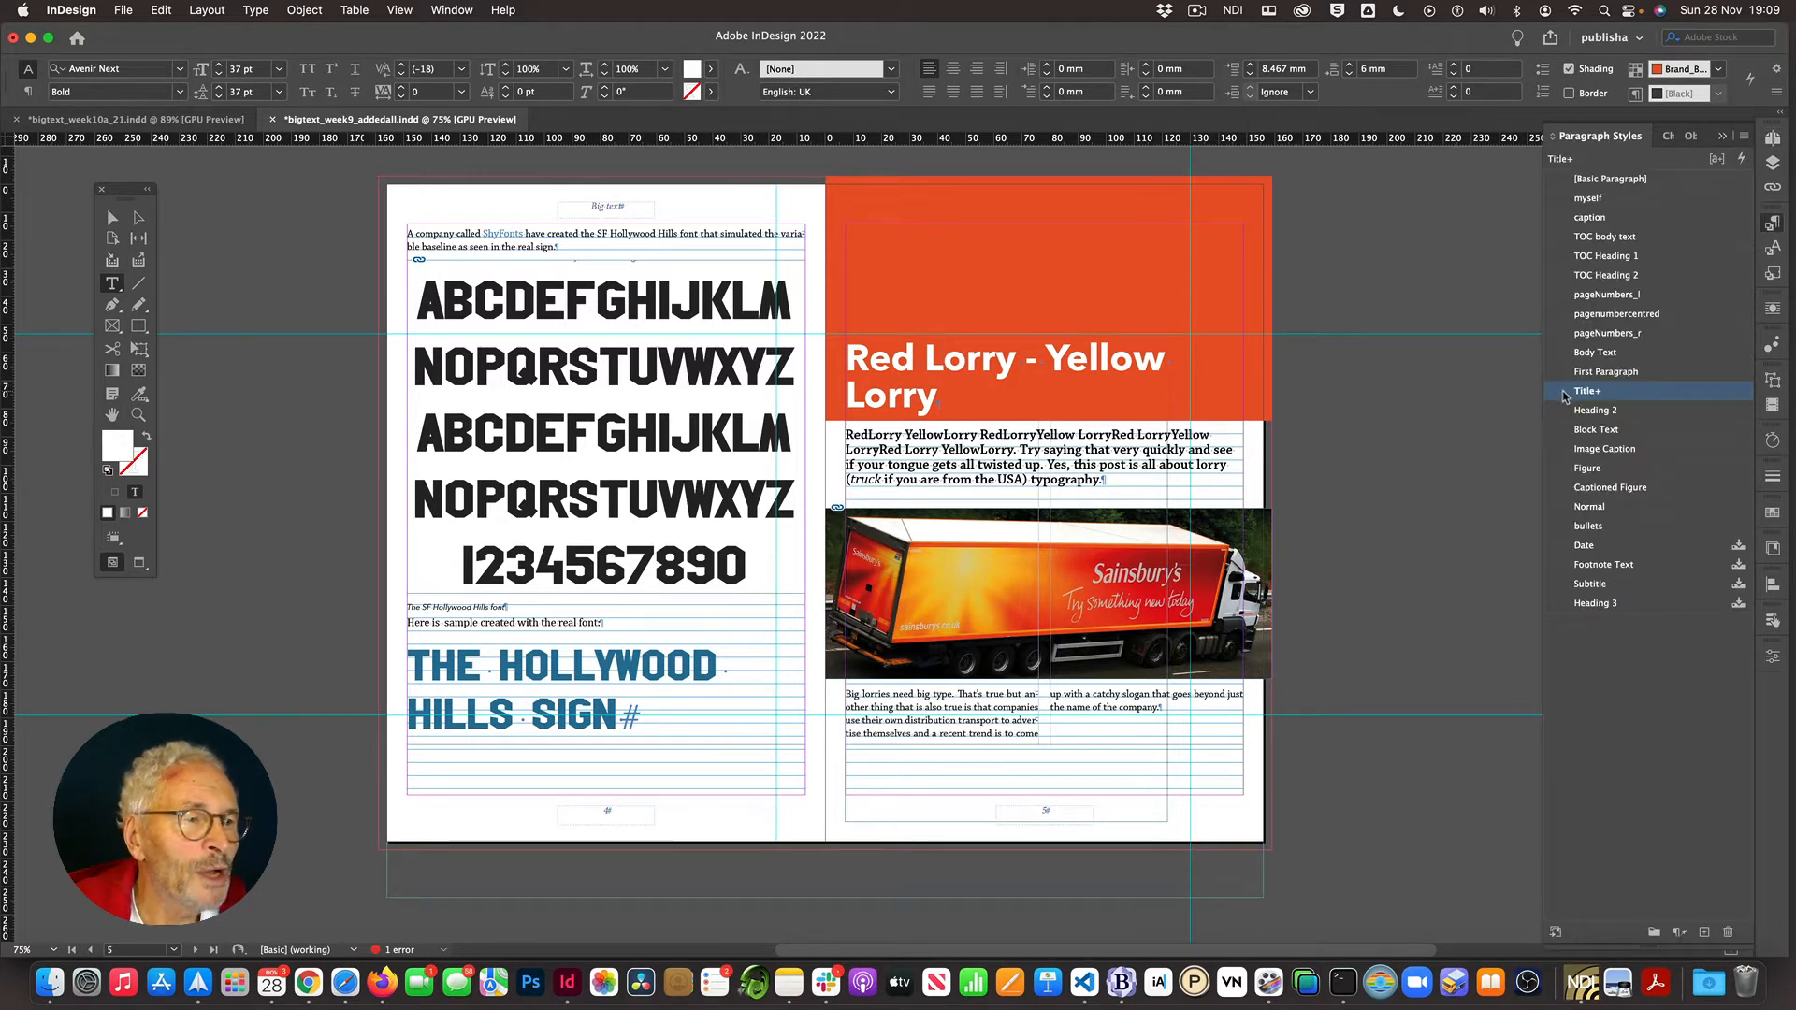
mouse_move(1564, 395)
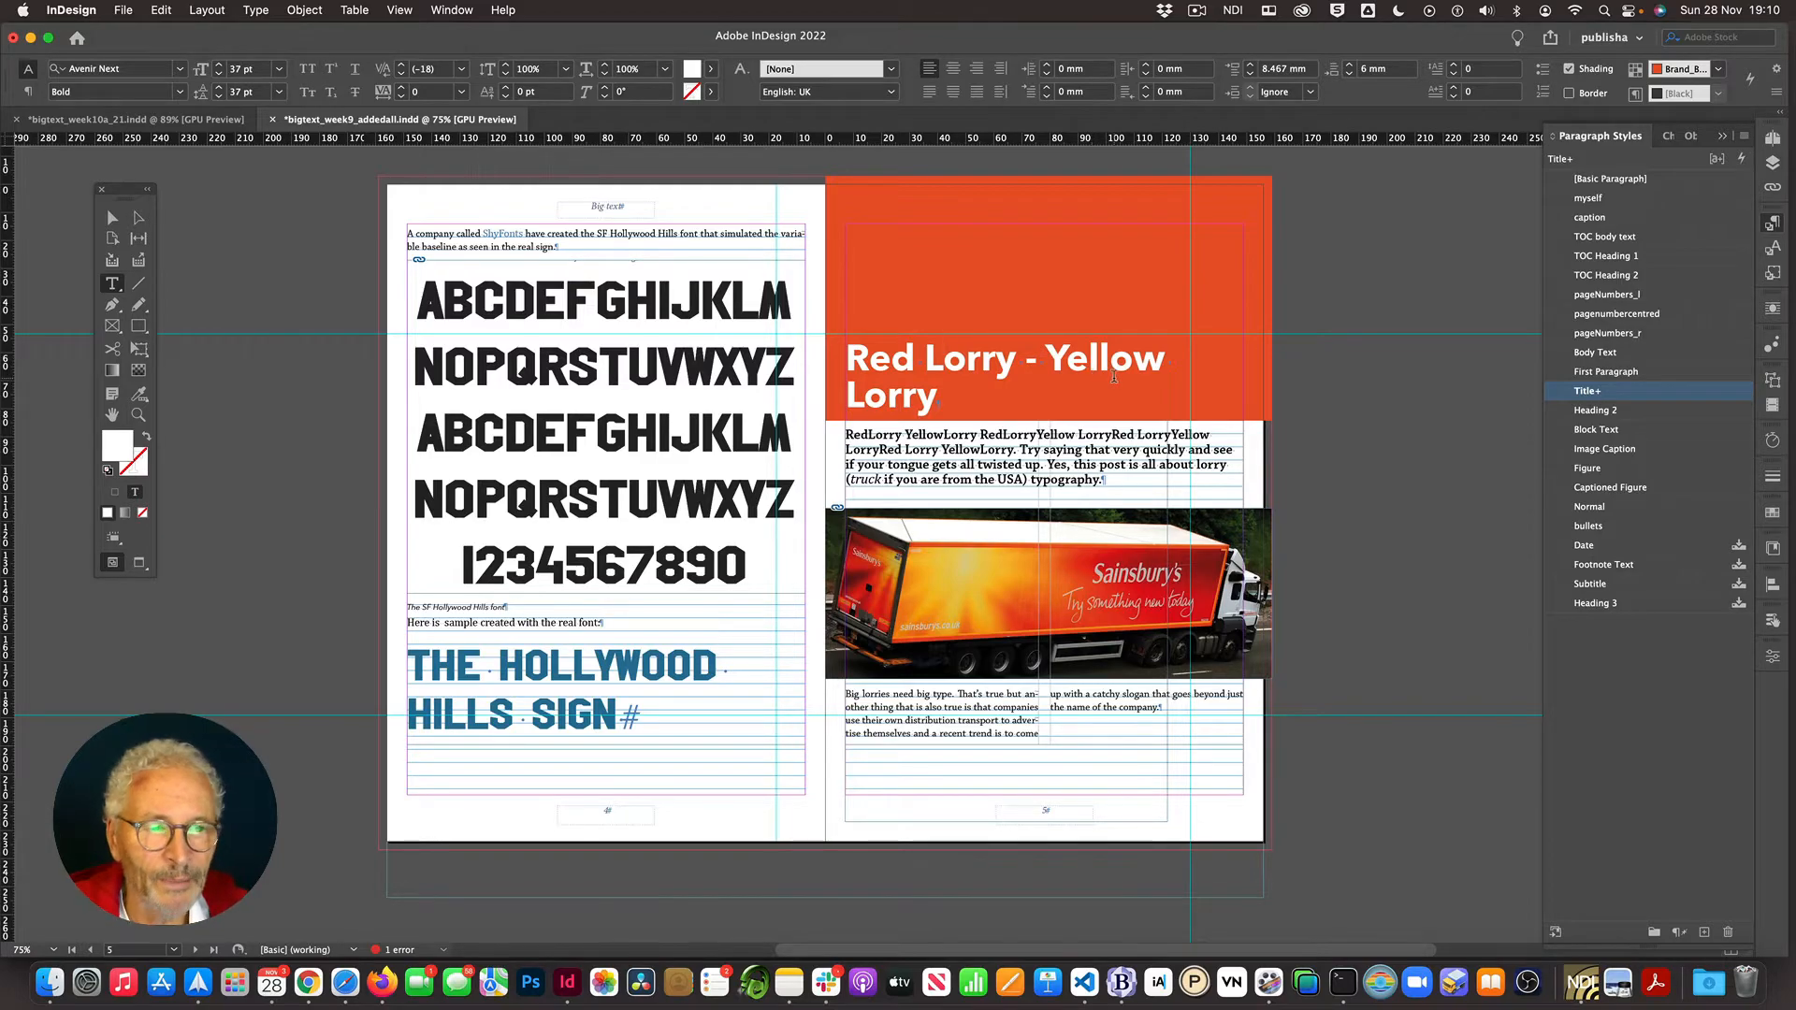
- Check the paragraph styles applied to the title and heading text on the following spreads
scroll(1114, 376, "down", 10)
scroll(1113, 376, "down", 20)
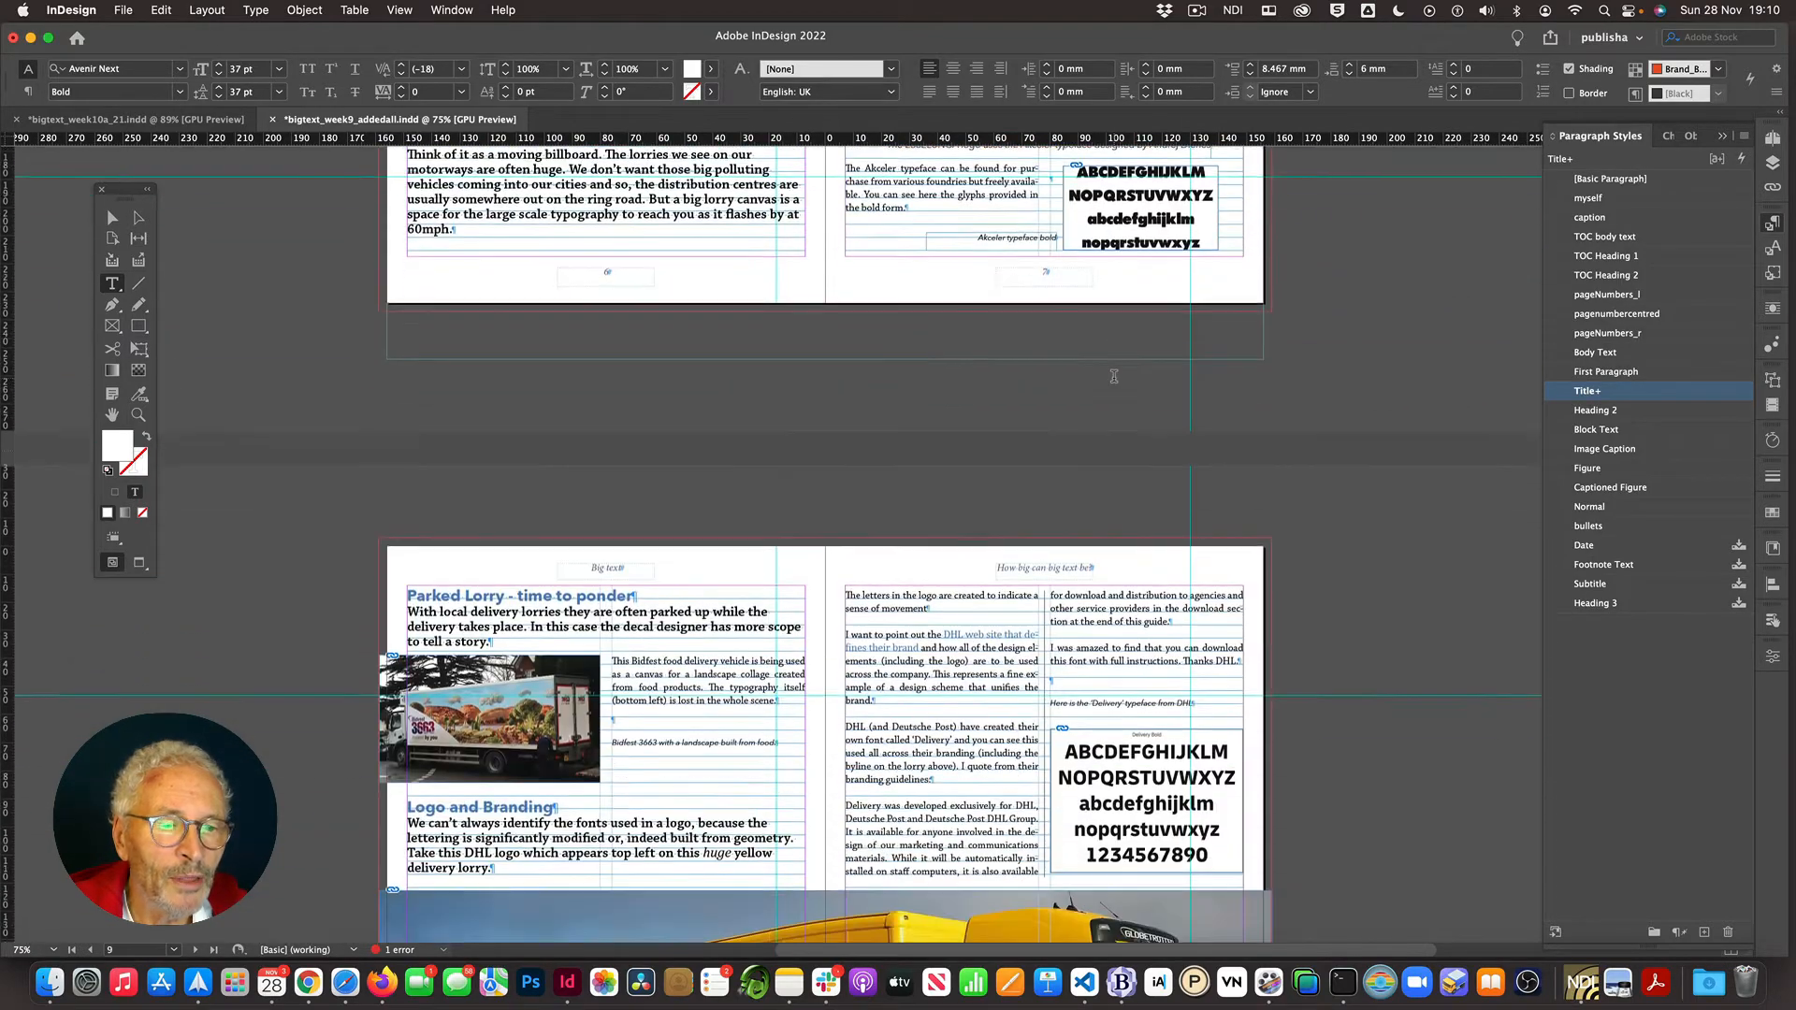
scroll(1113, 376, "down", 4)
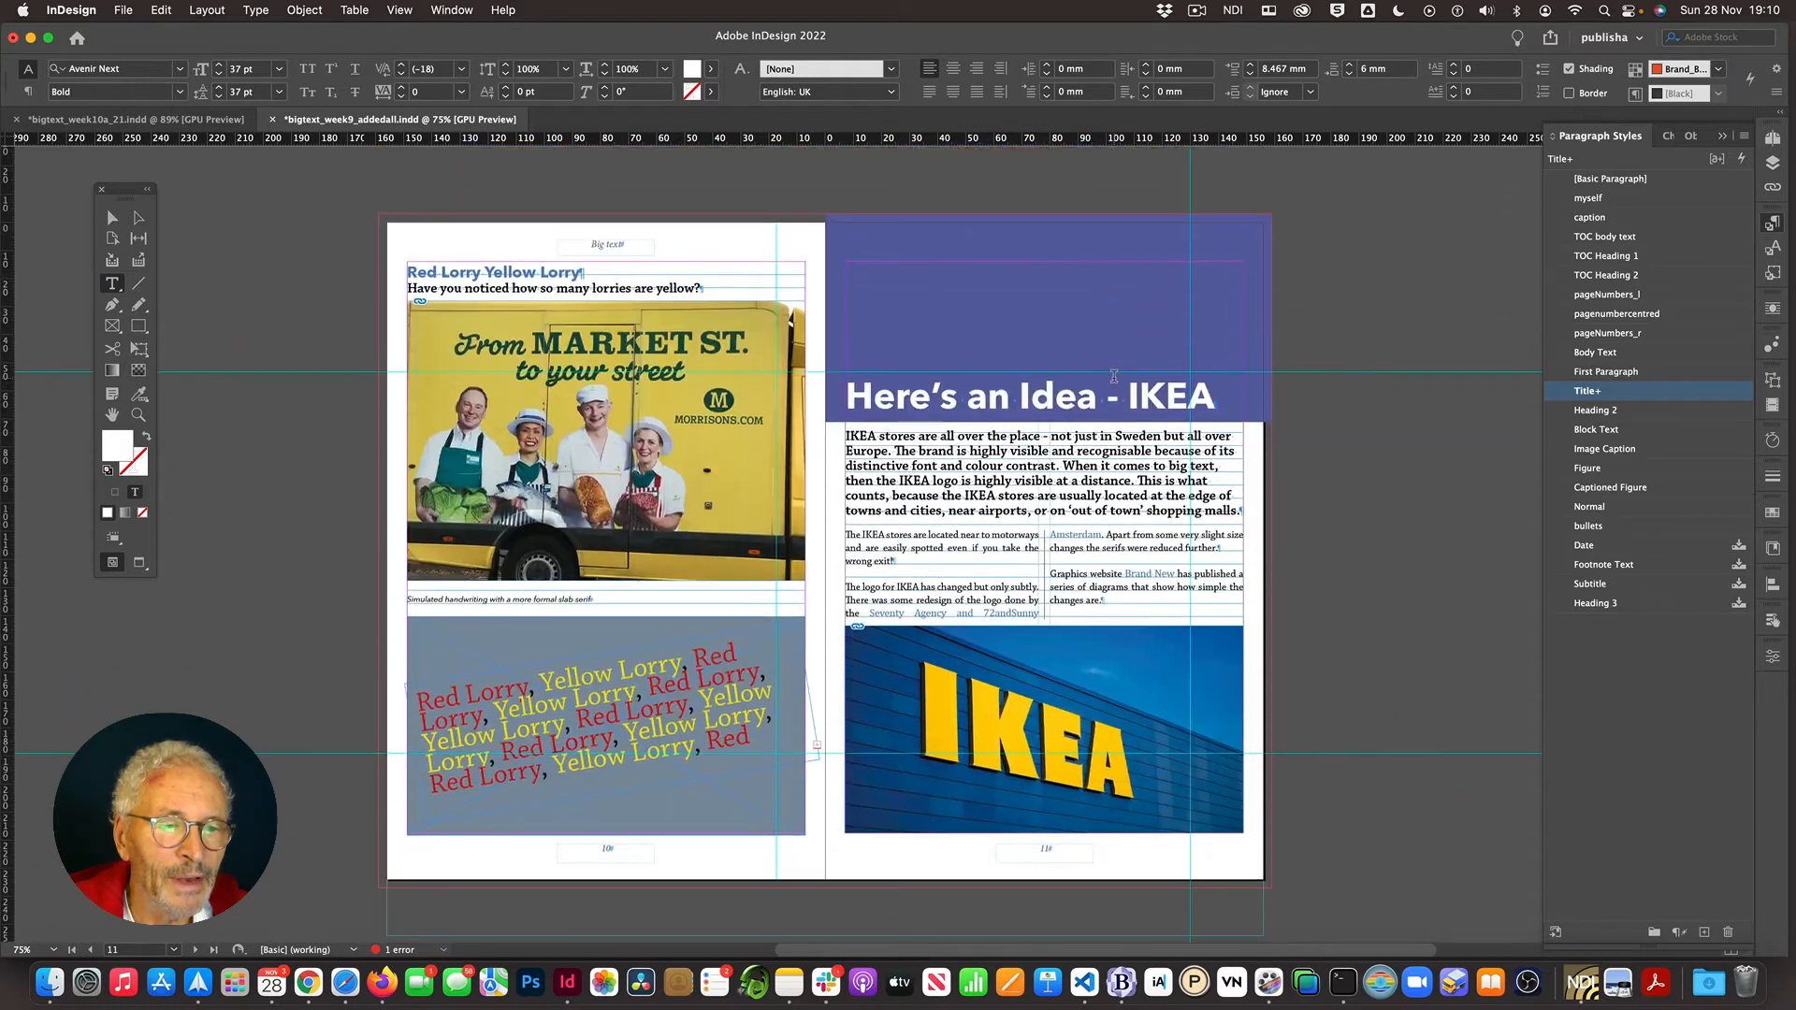
left_click(1063, 405)
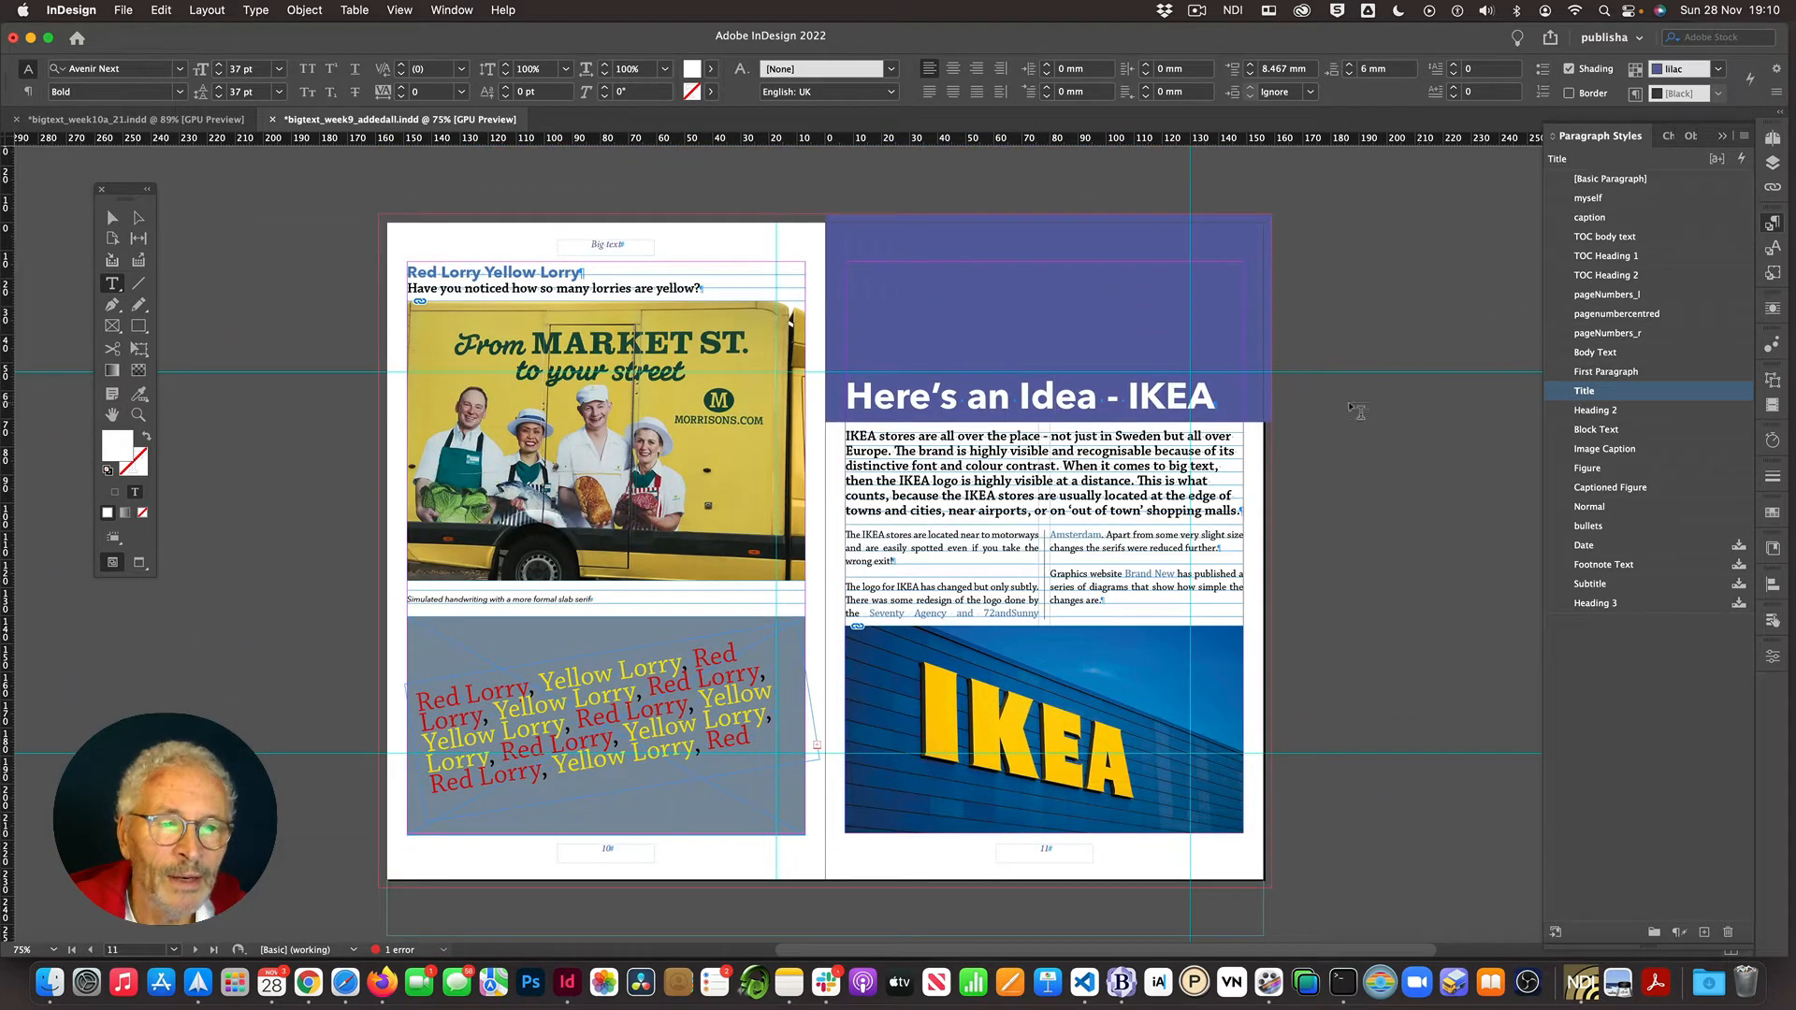
scroll(1289, 414, "up", 10)
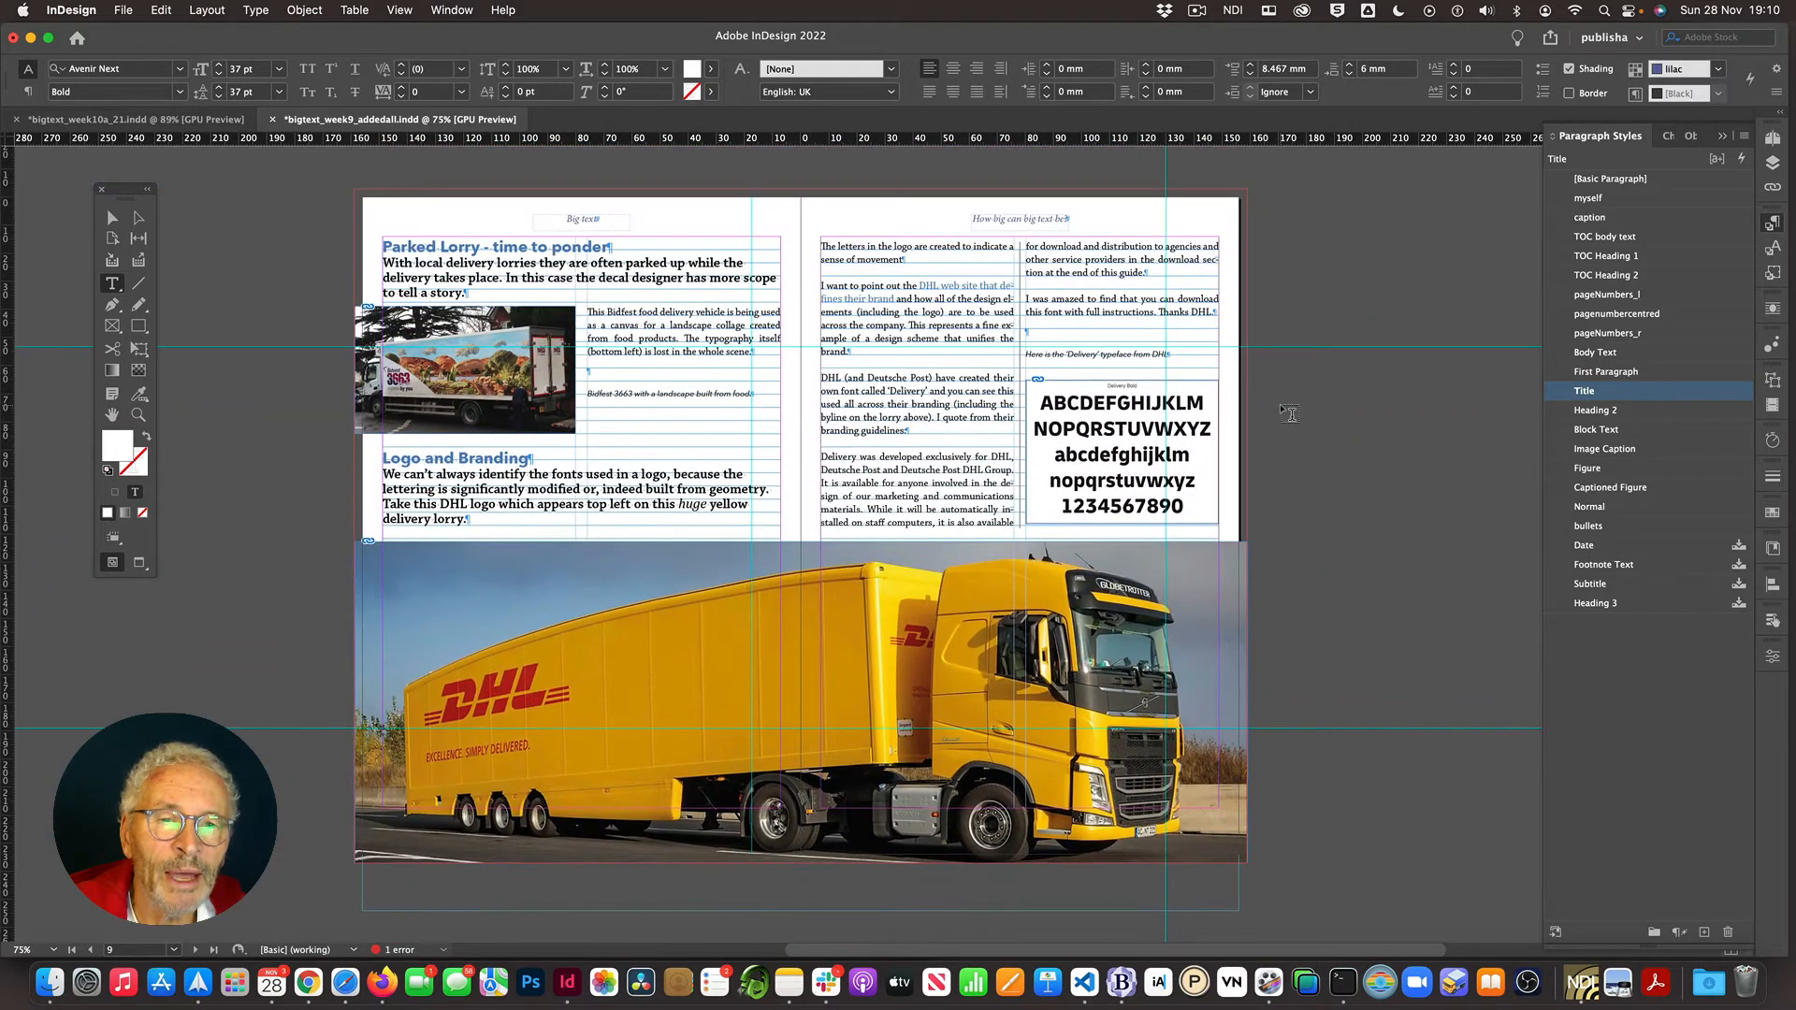
scroll(1289, 413, "up", 8)
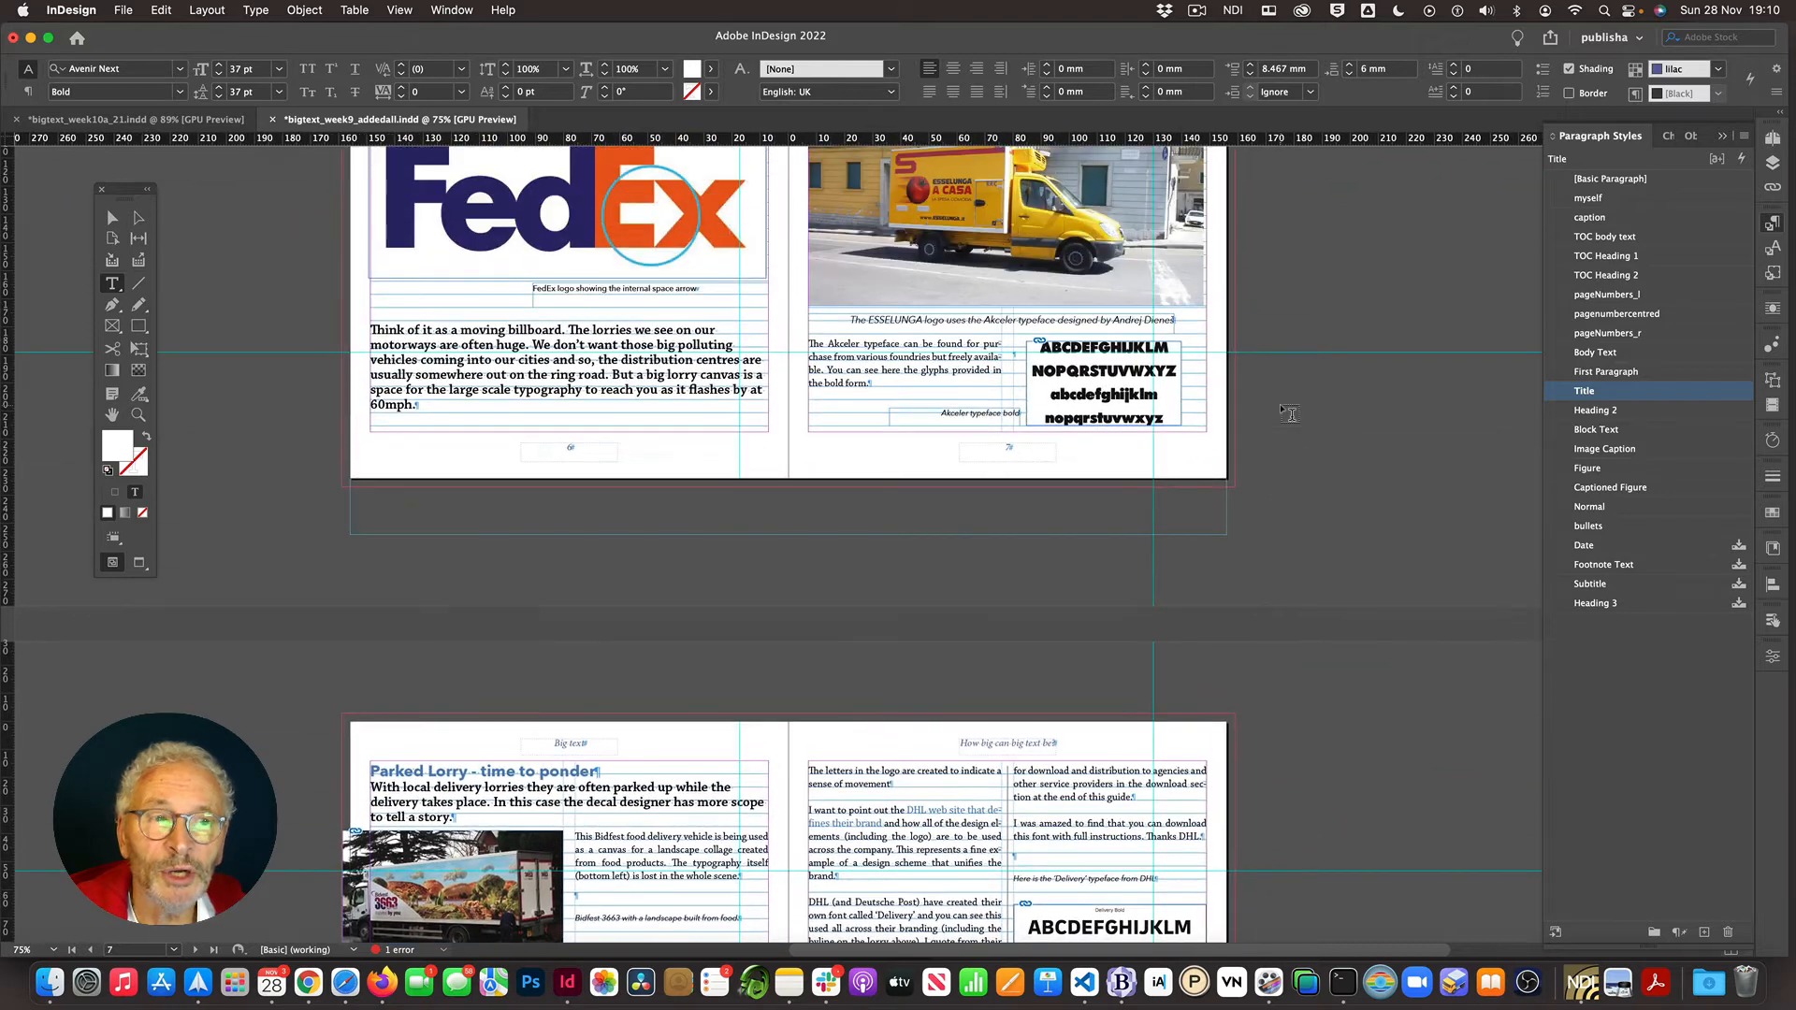
scroll(1289, 414, "up", 5)
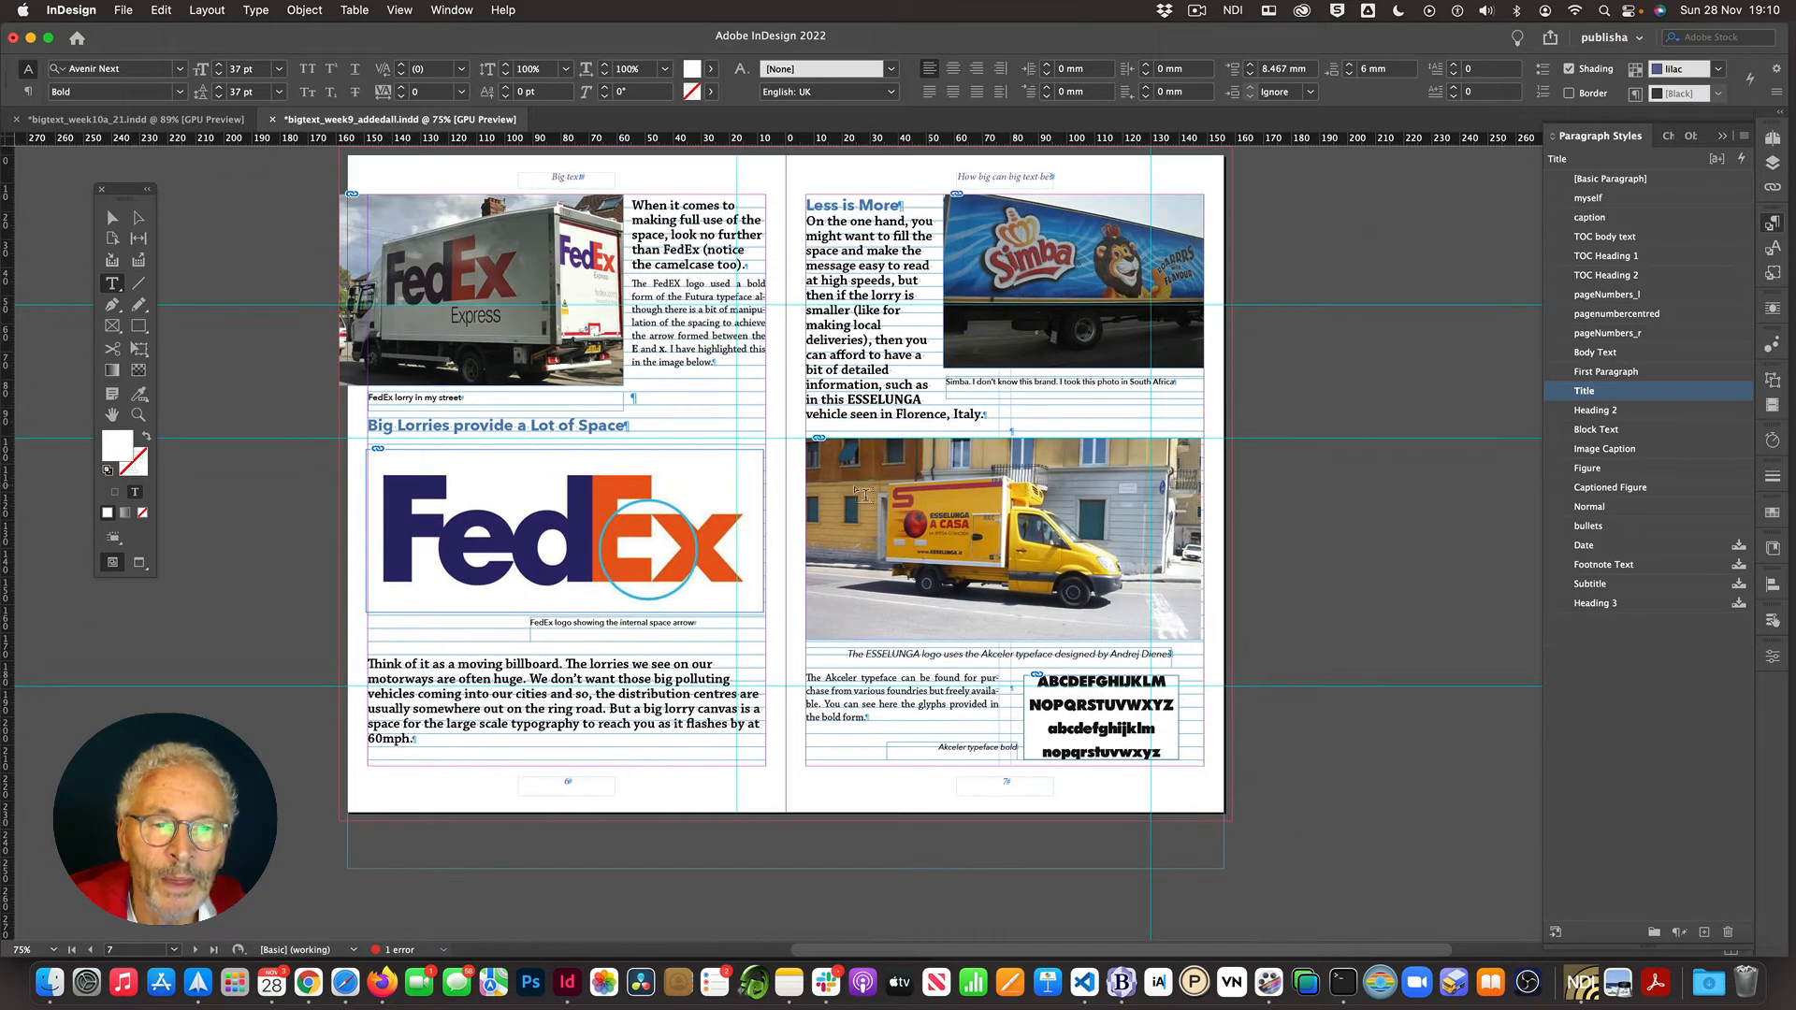
left_click(574, 427)
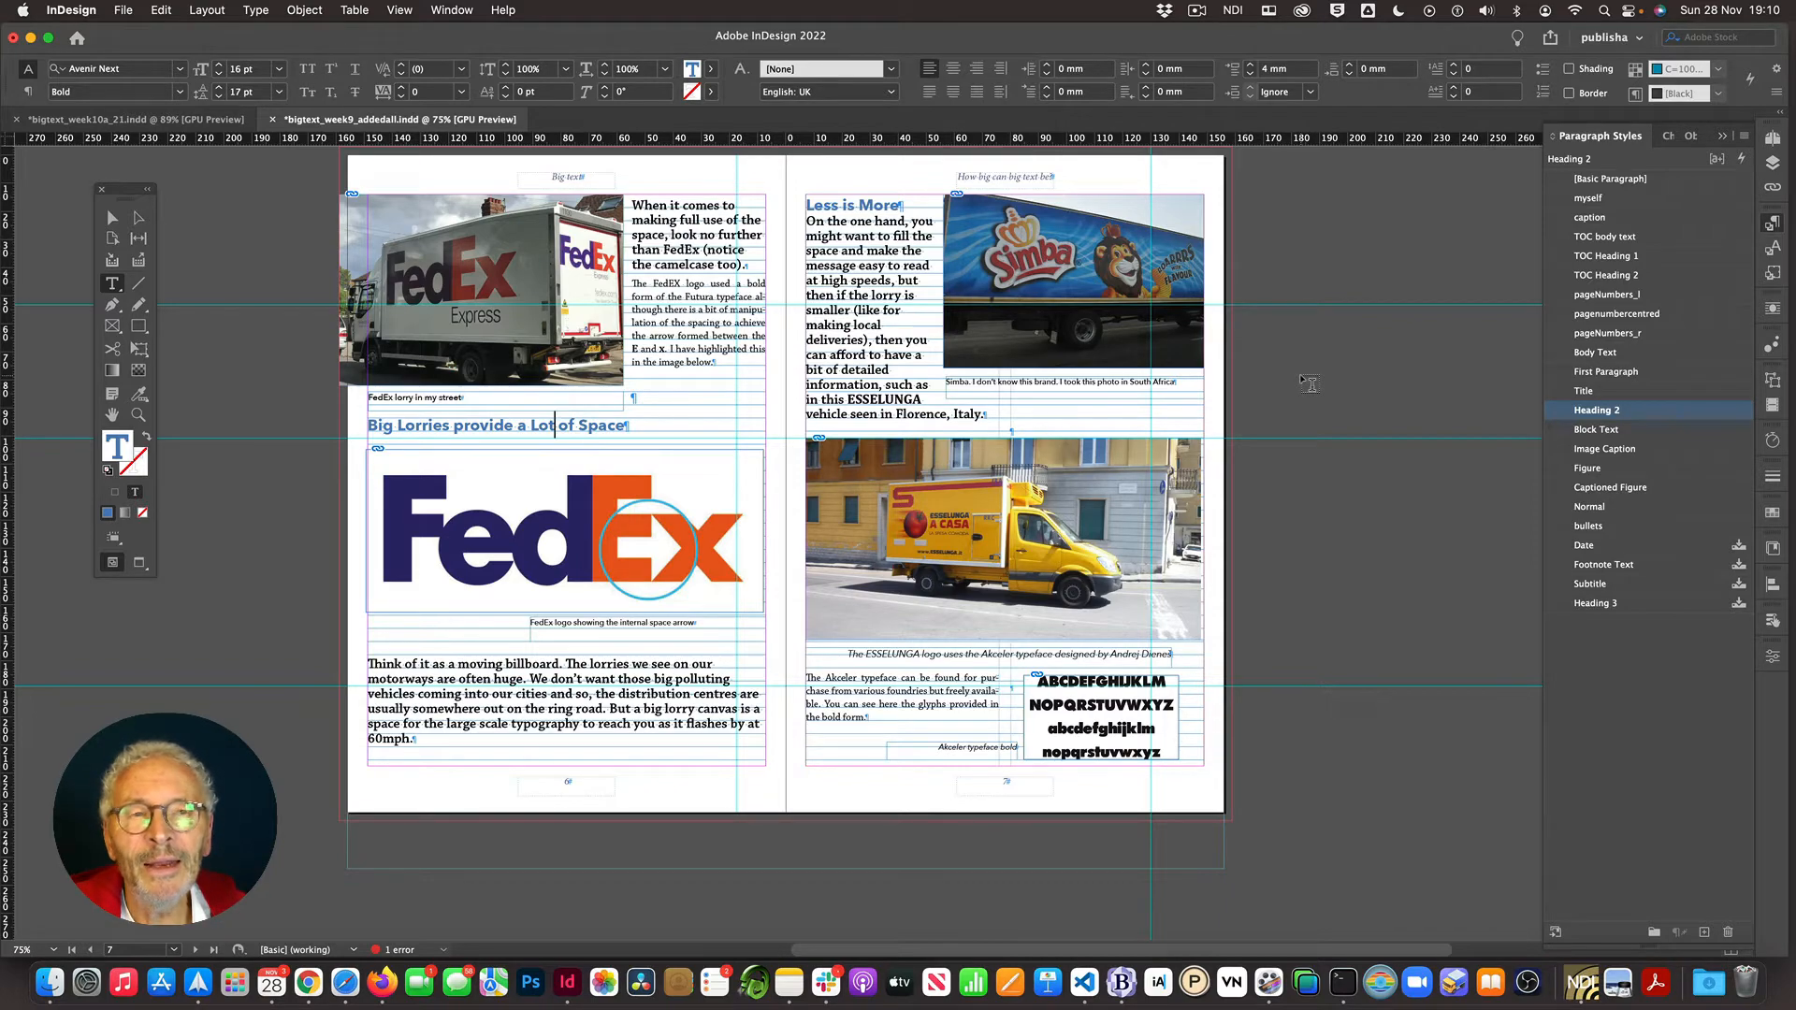
- Browse back through the document to the cover and the spread that follows it
scroll(1247, 377, "up", 10)
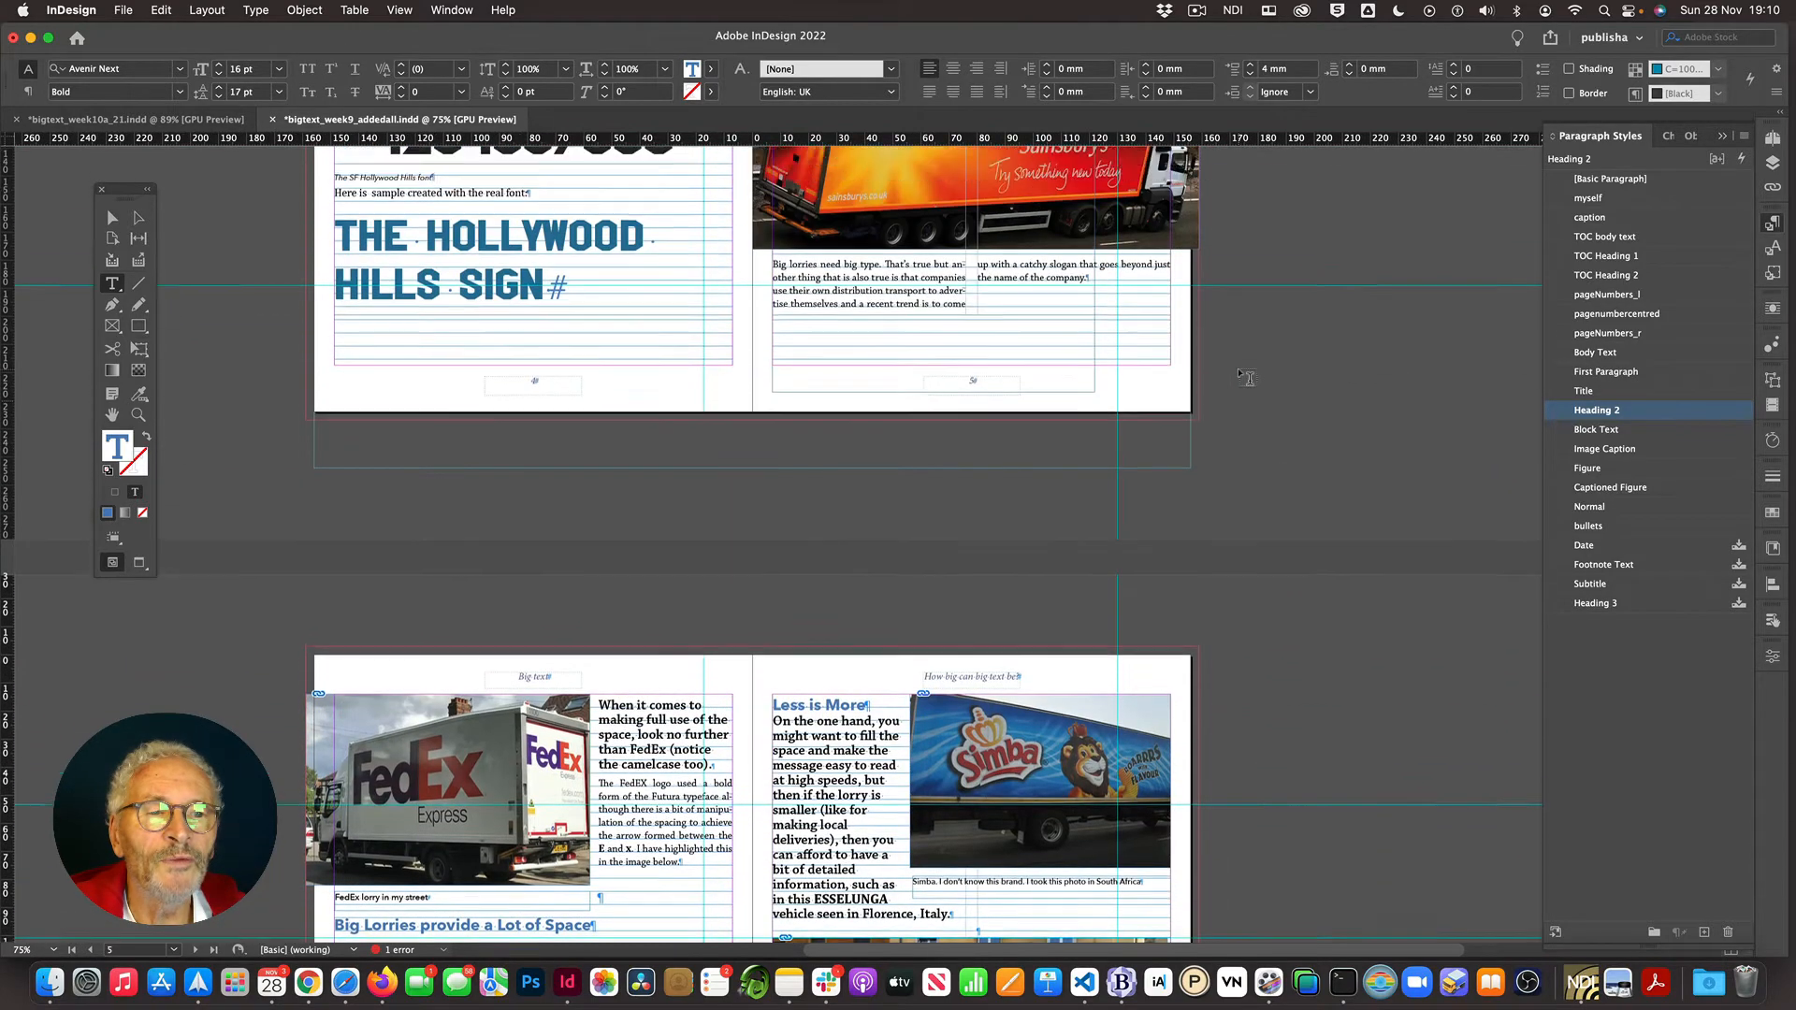
scroll(1247, 377, "up", 15)
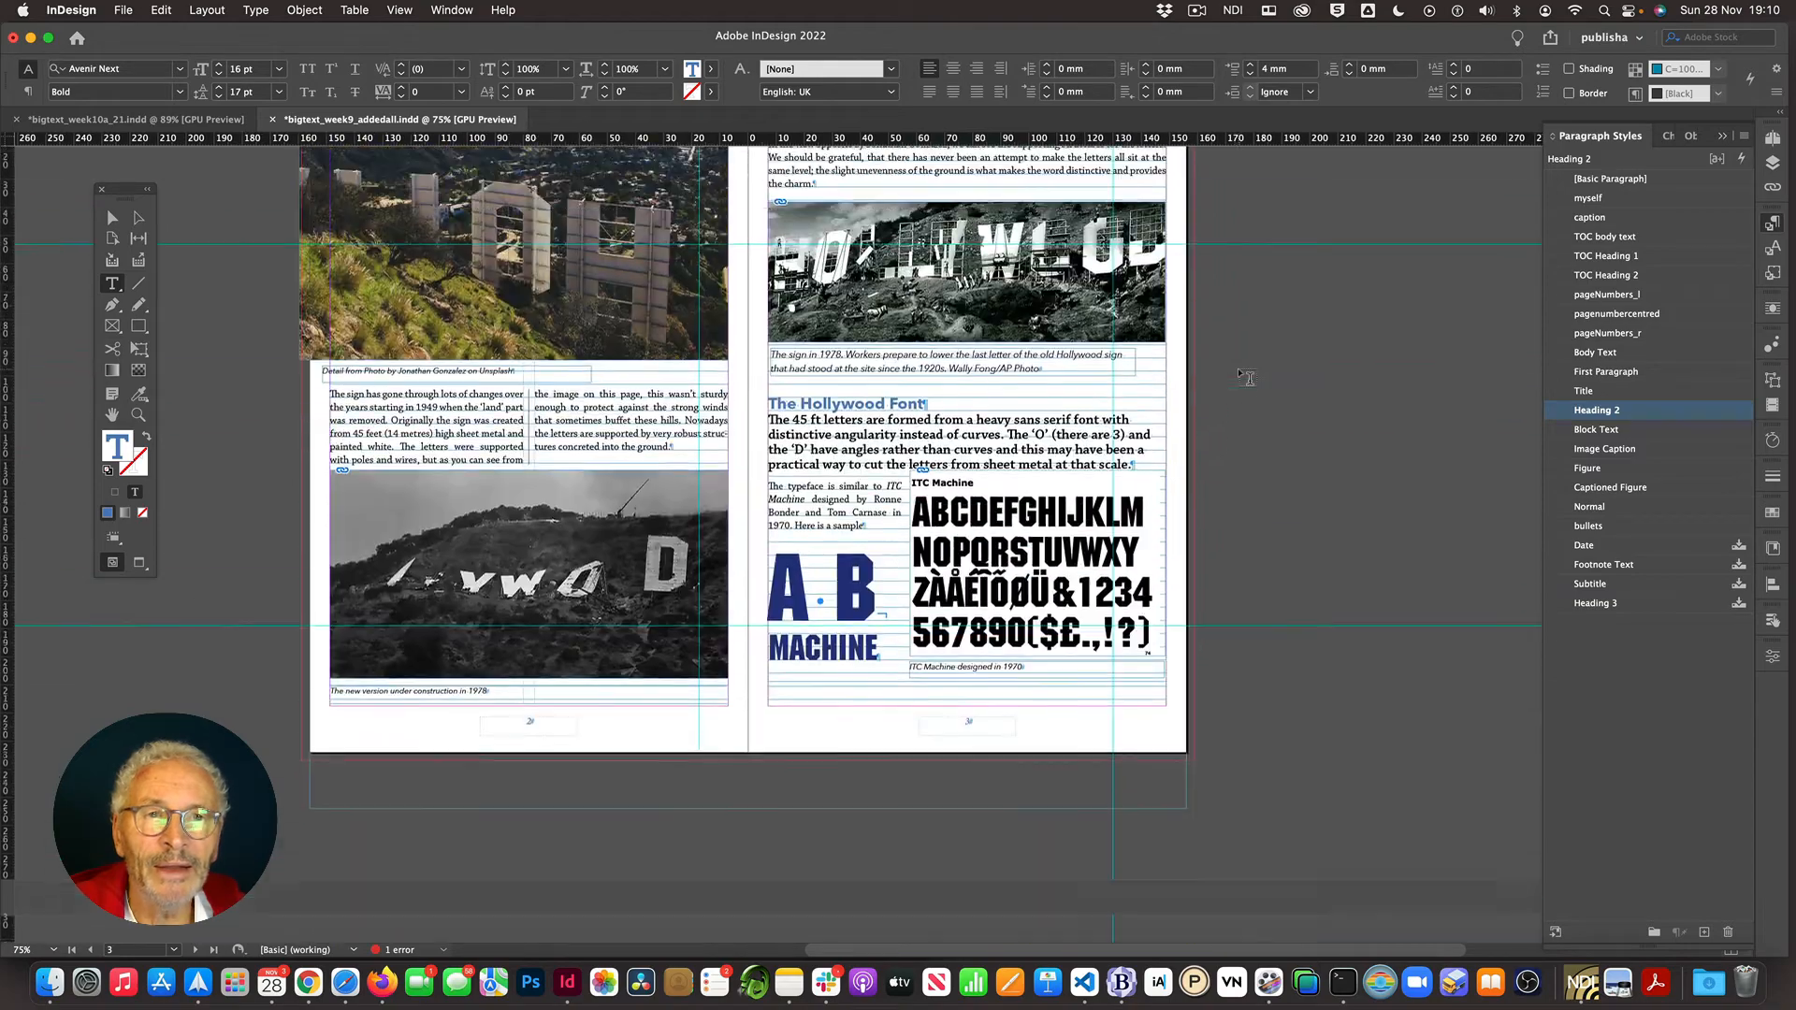
scroll(1247, 377, "up", 15)
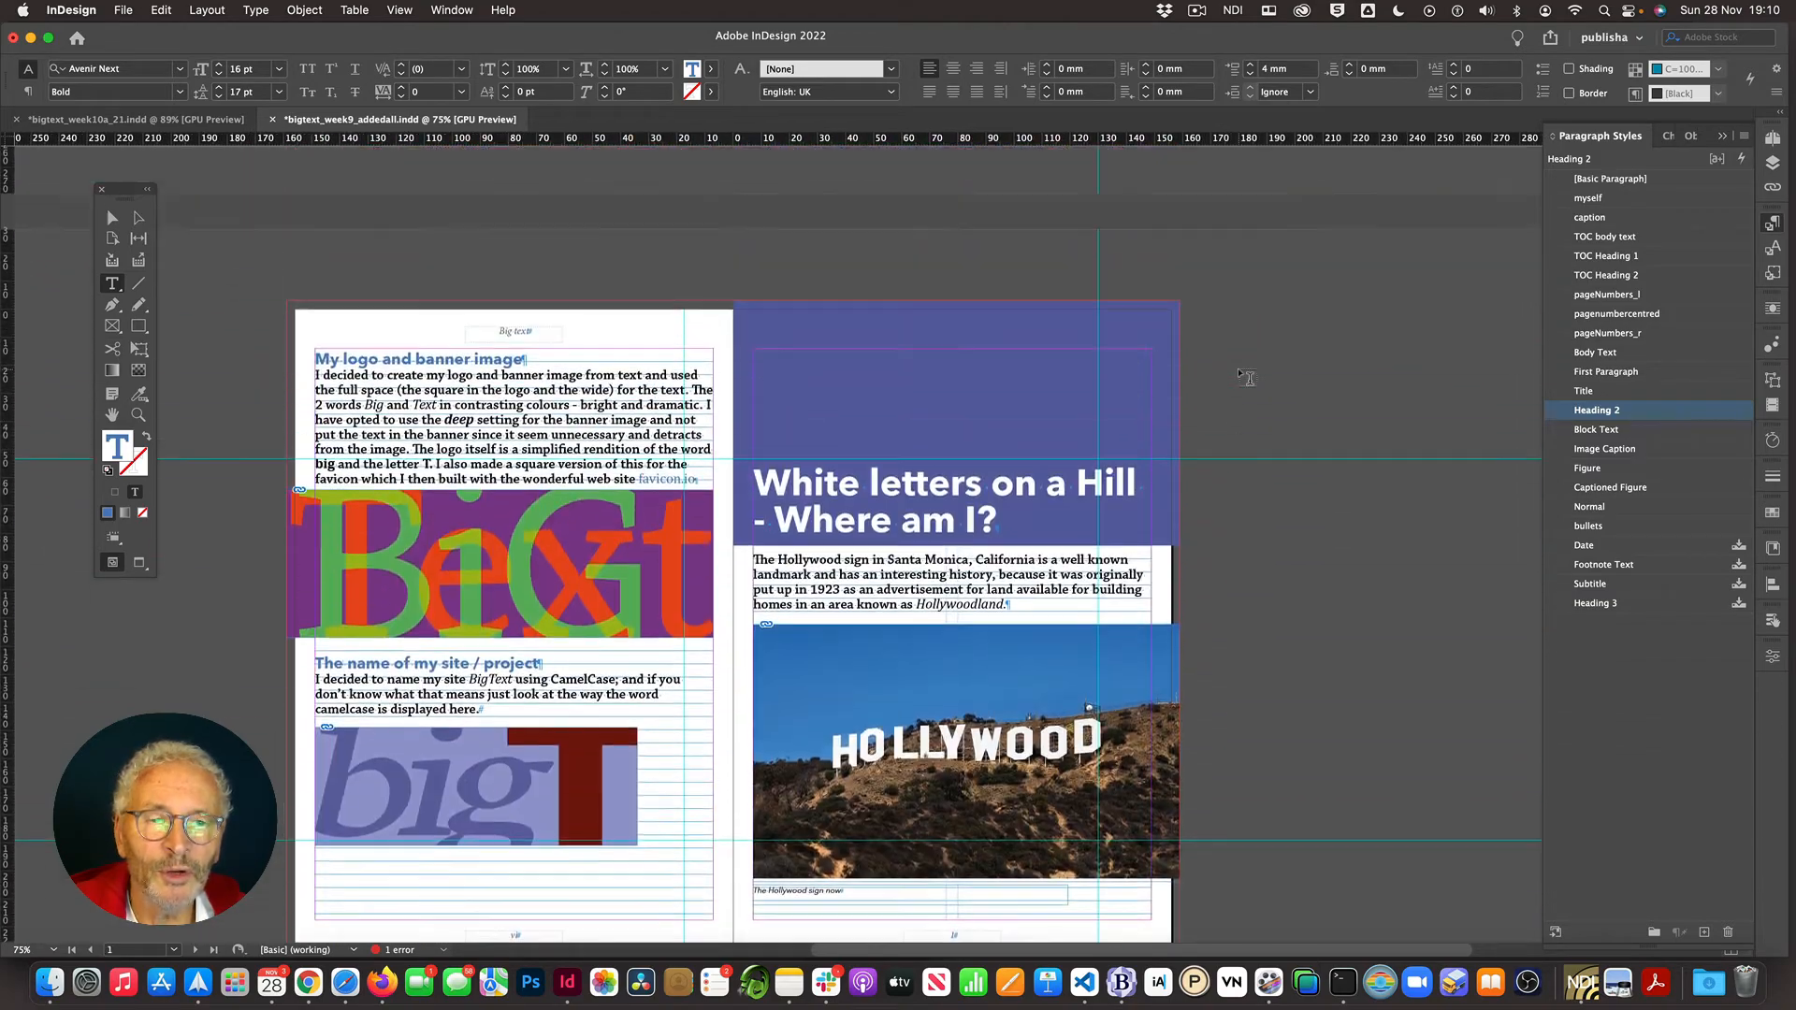
scroll(1246, 377, "up", 20)
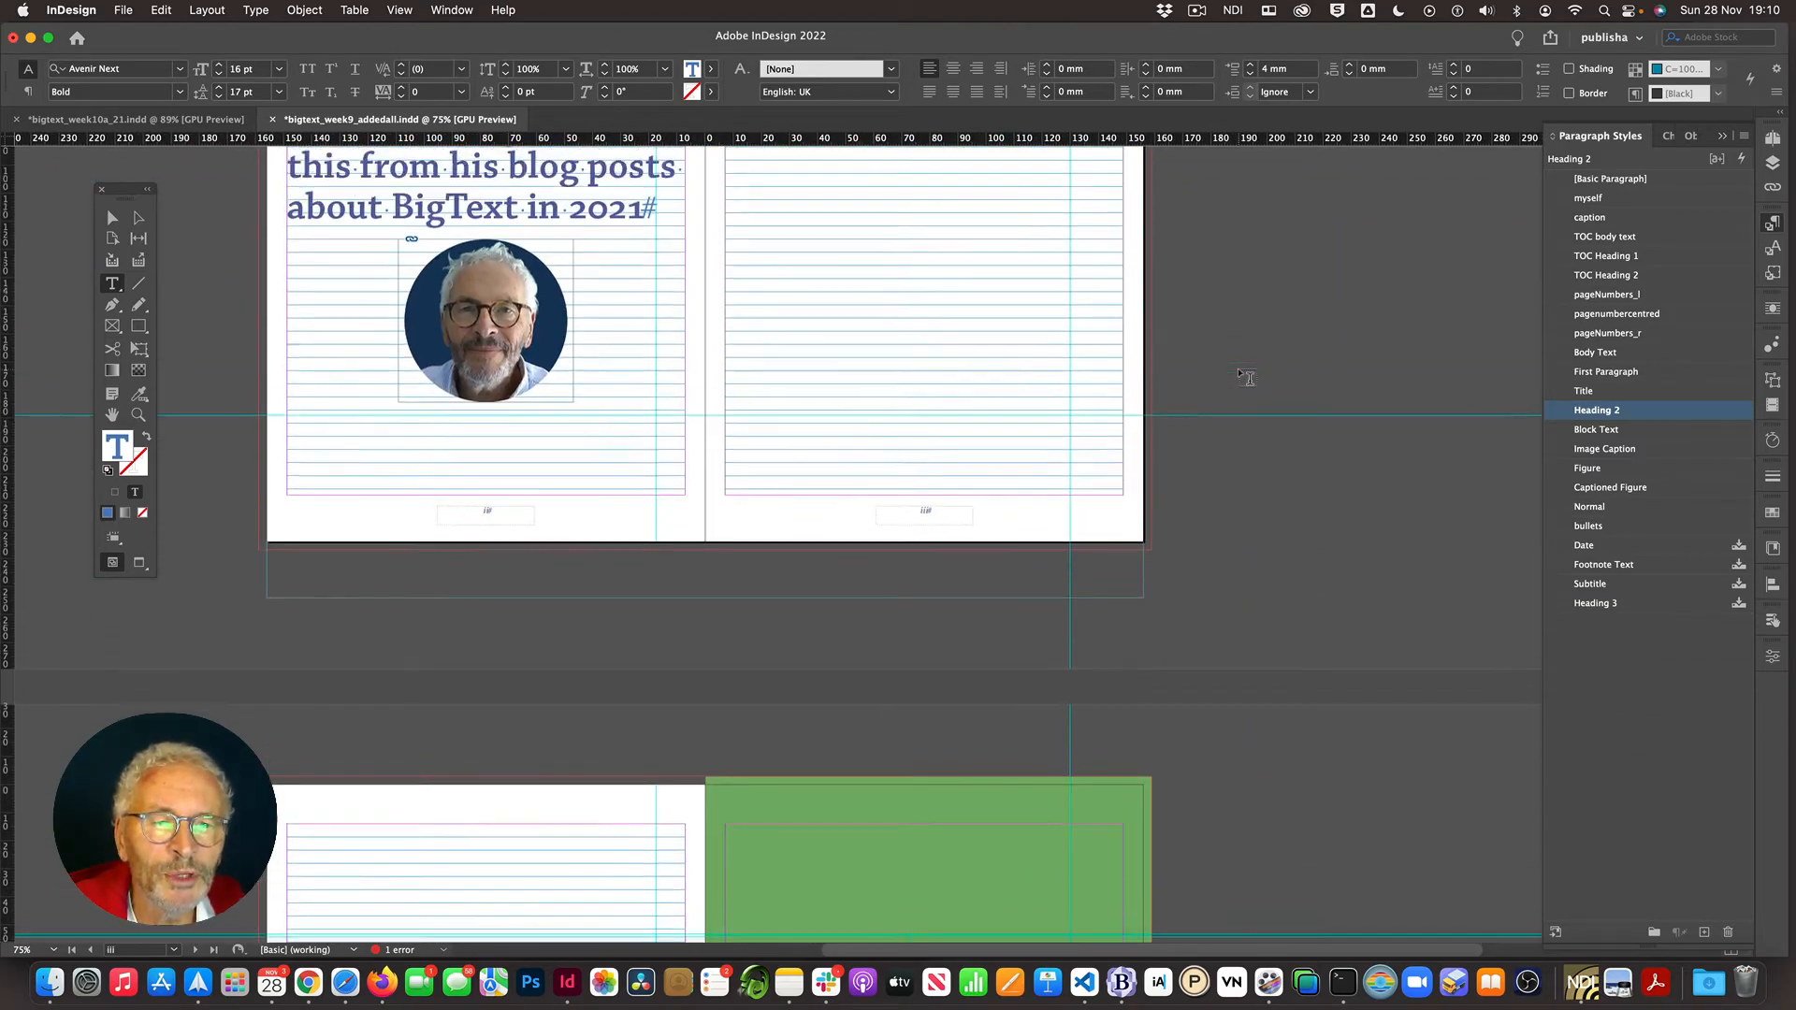
scroll(1247, 377, "up", 5)
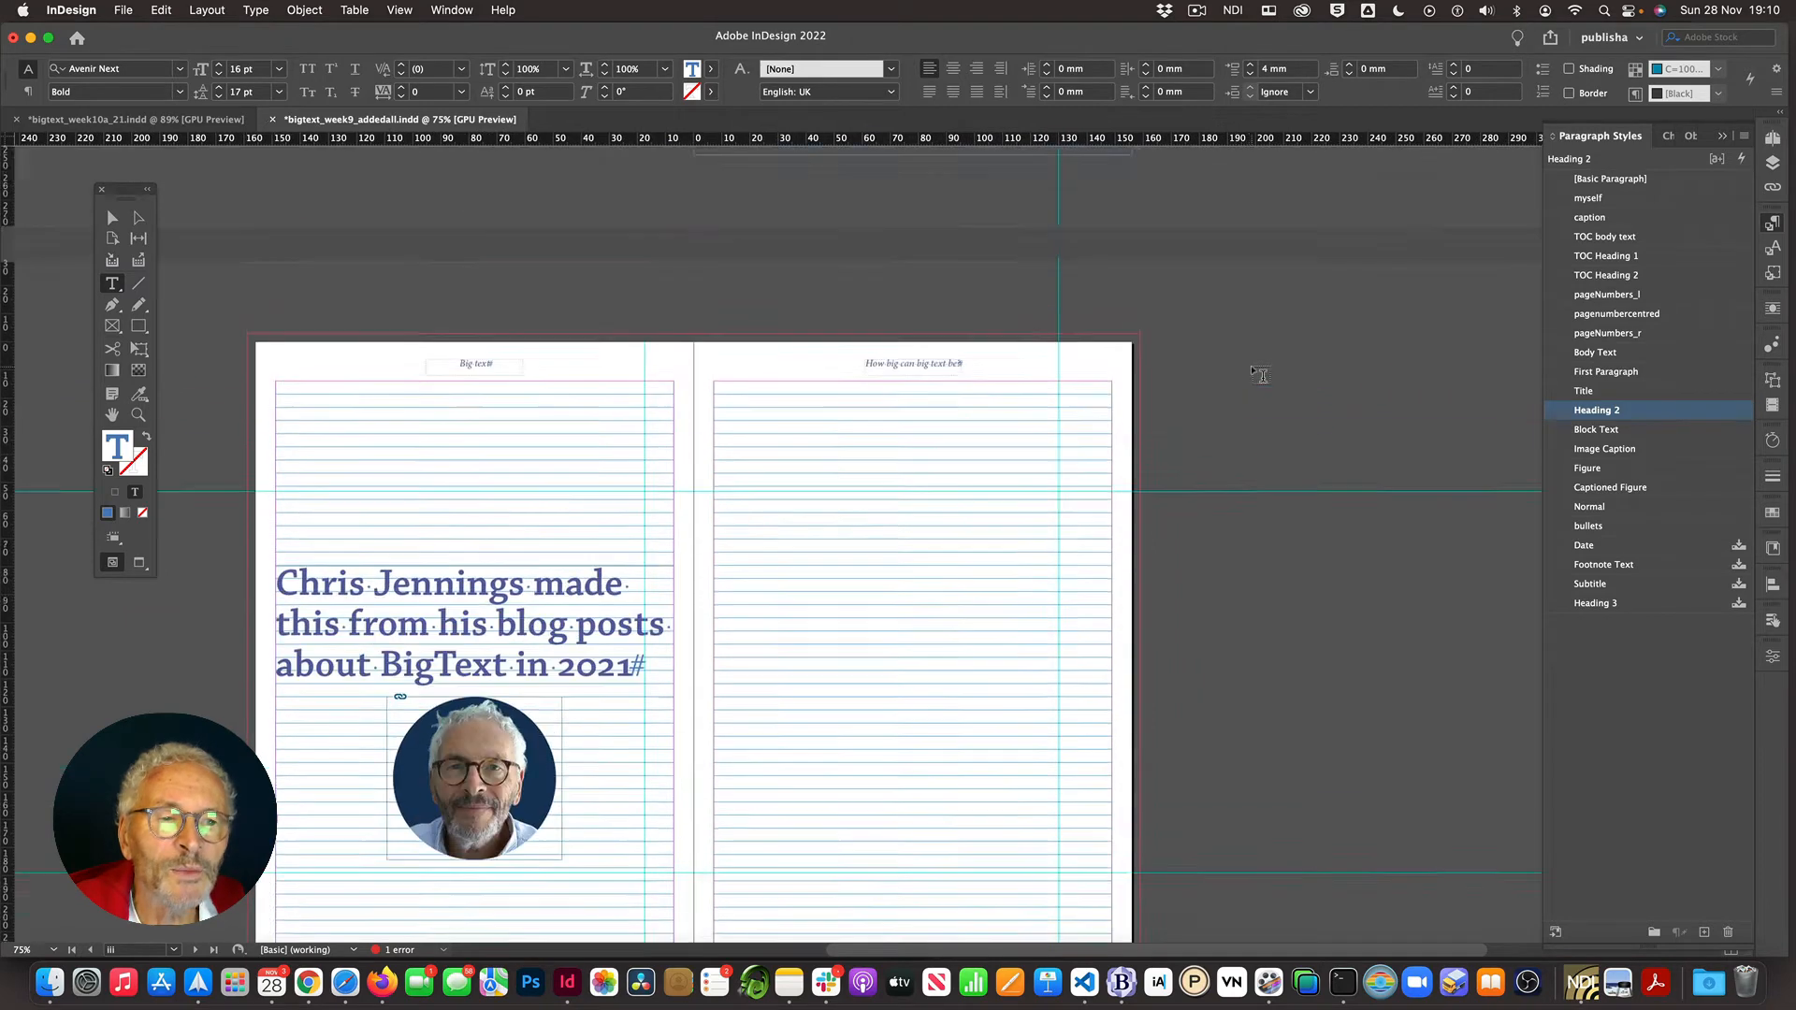
scroll(1261, 375, "up", 6)
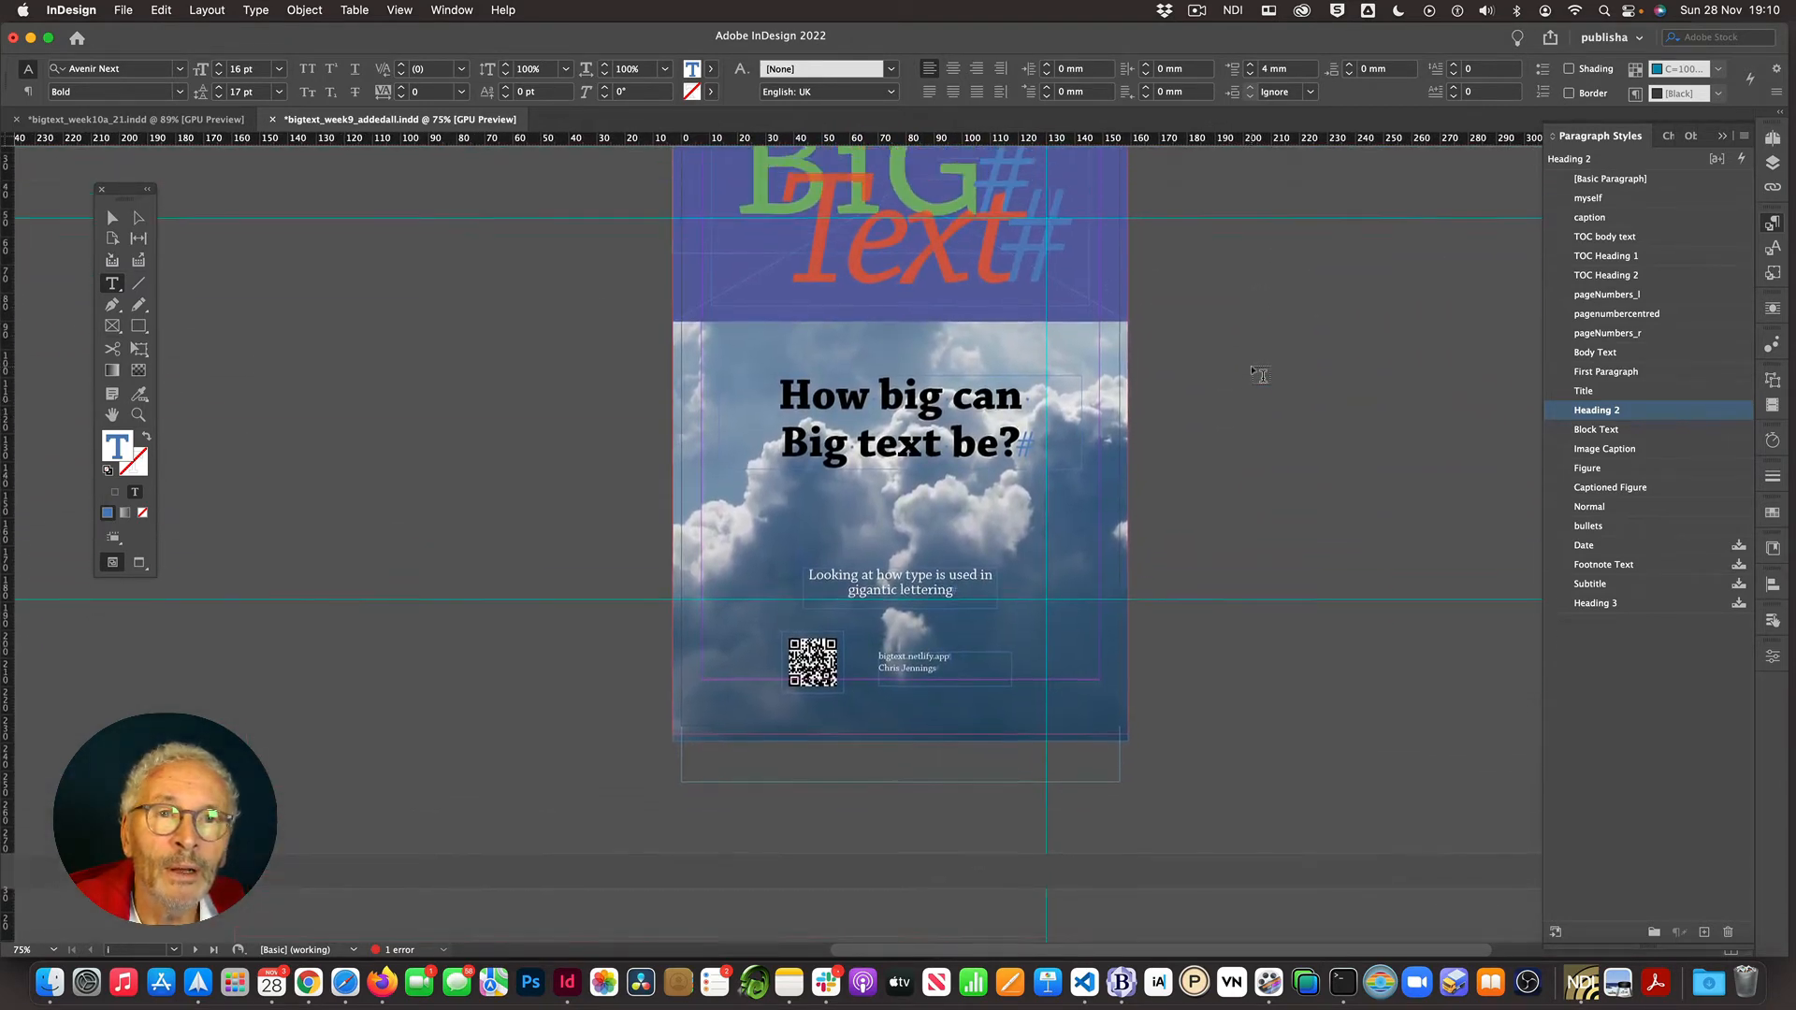
scroll(1261, 375, "up", 1)
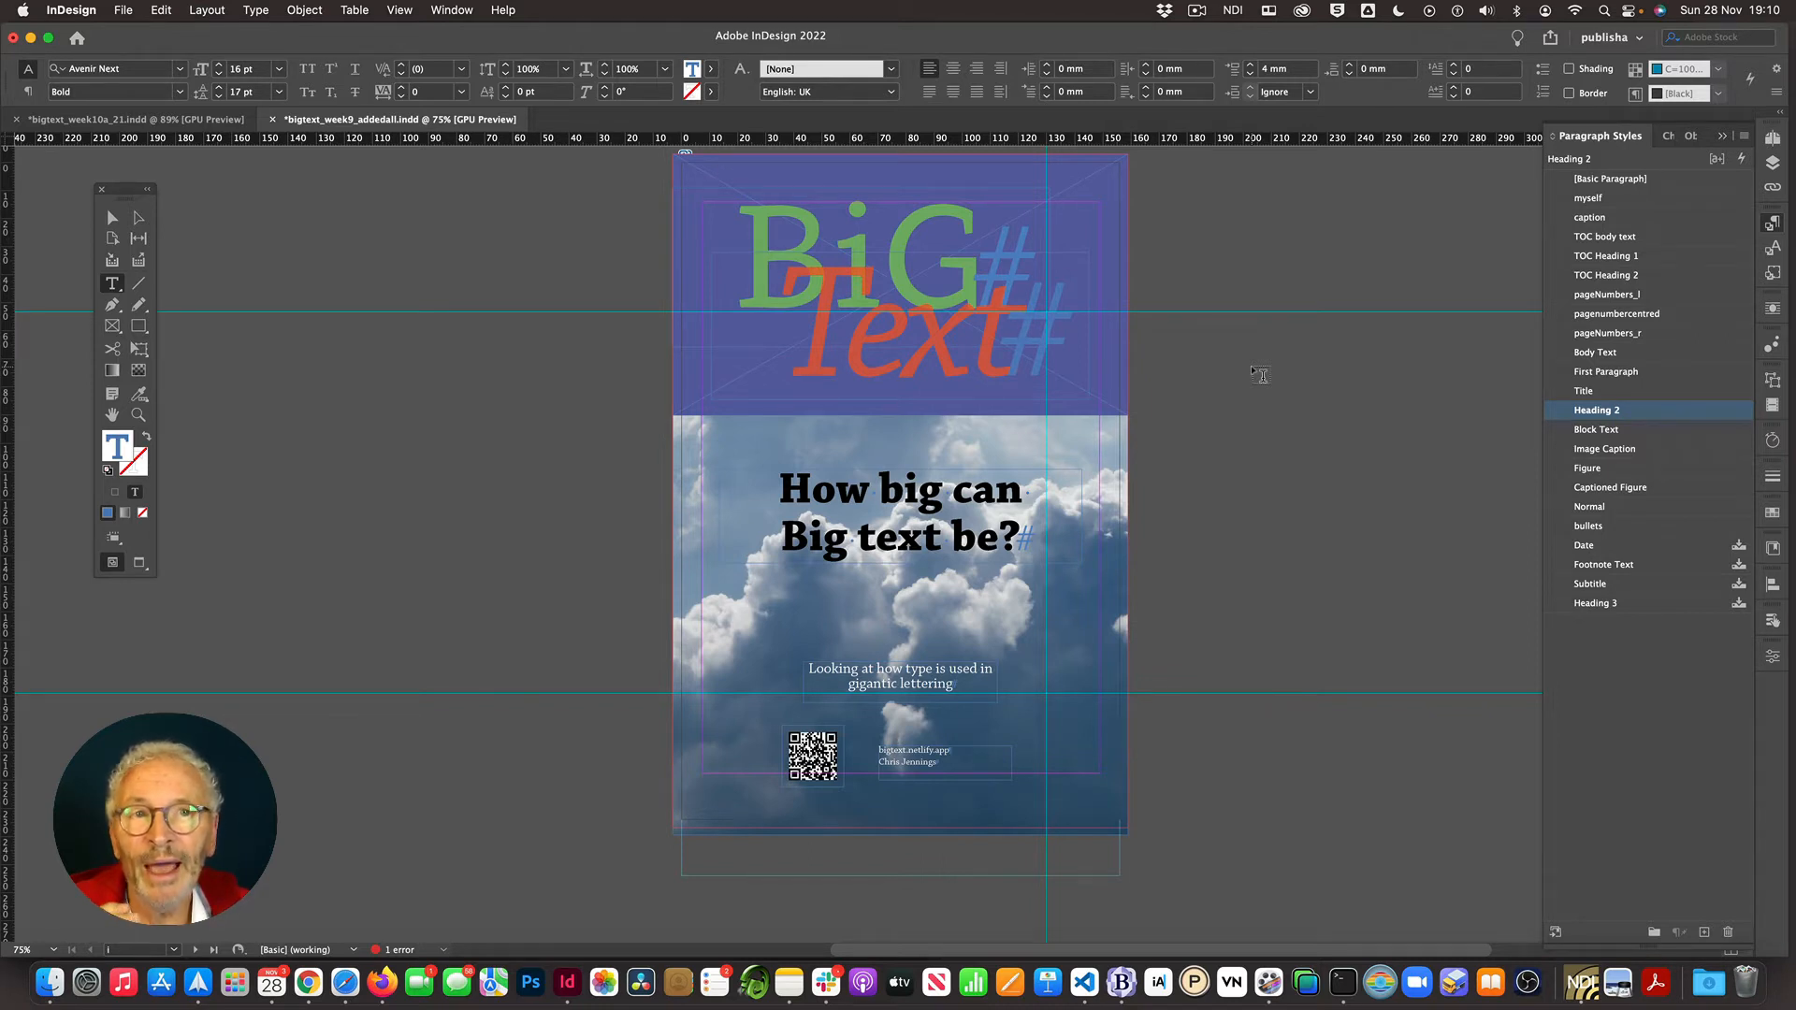
scroll(1260, 374, "down", 10)
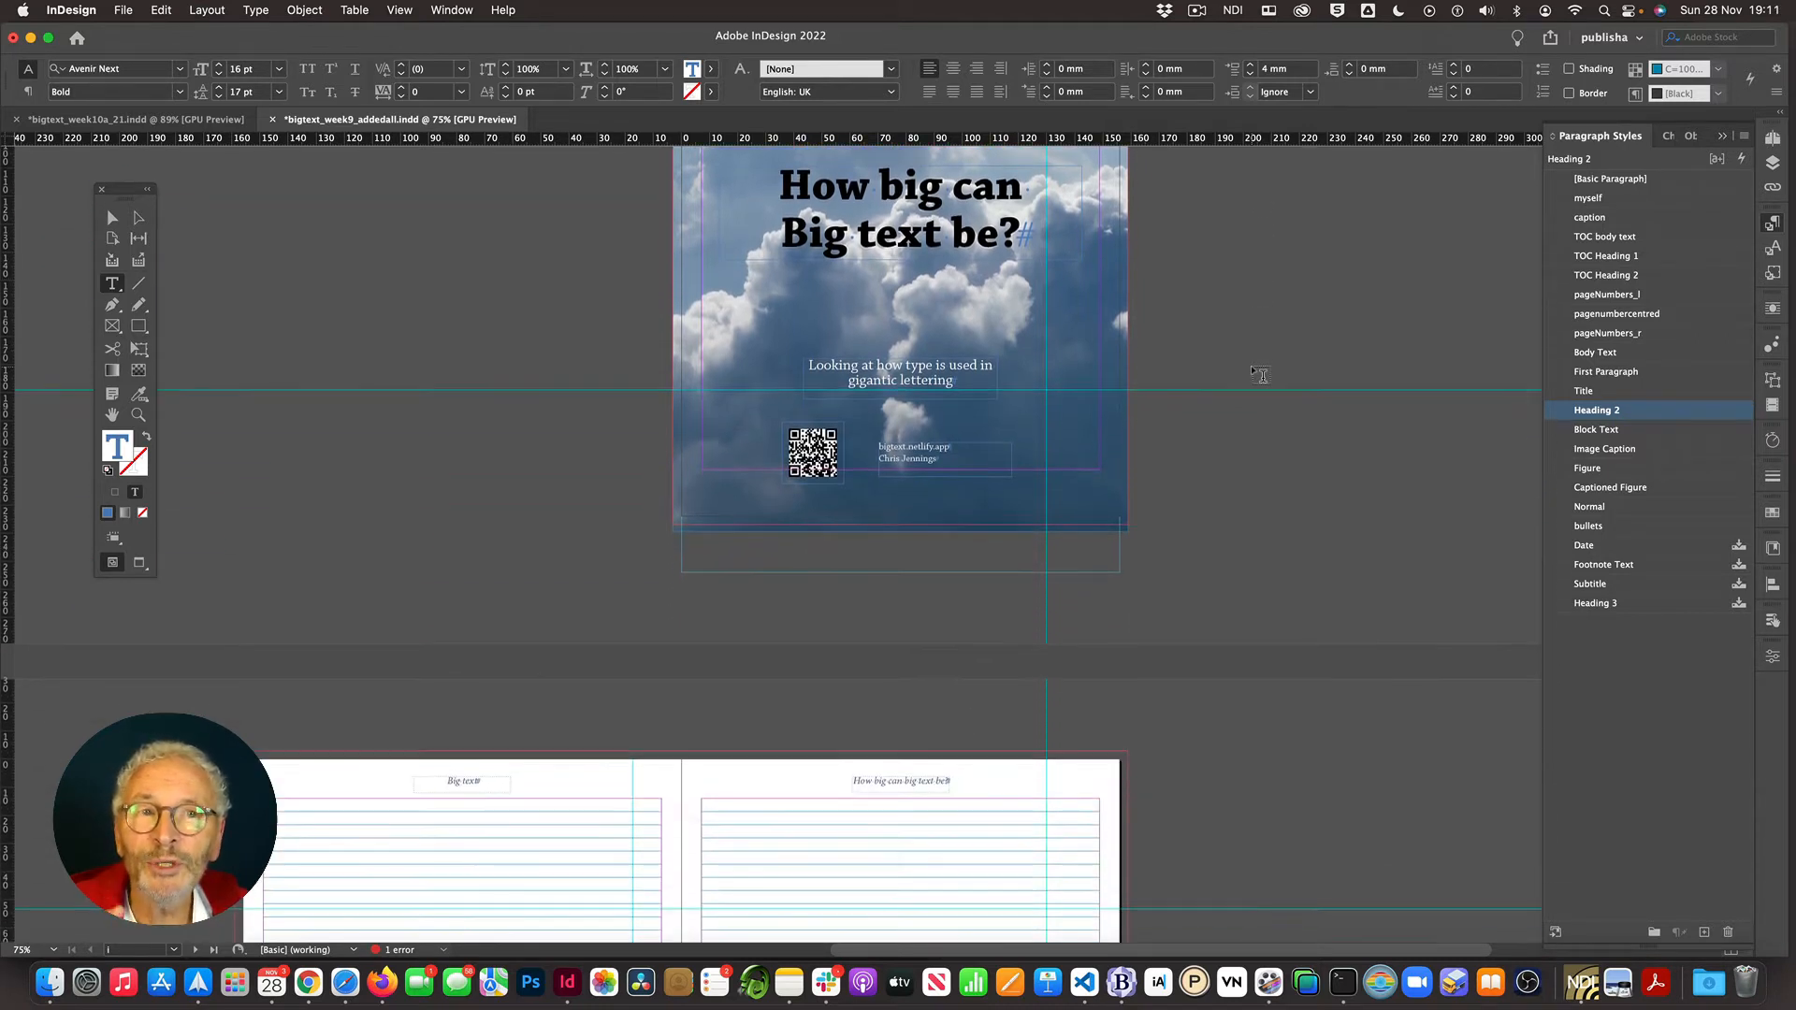
scroll(1260, 374, "down", 5)
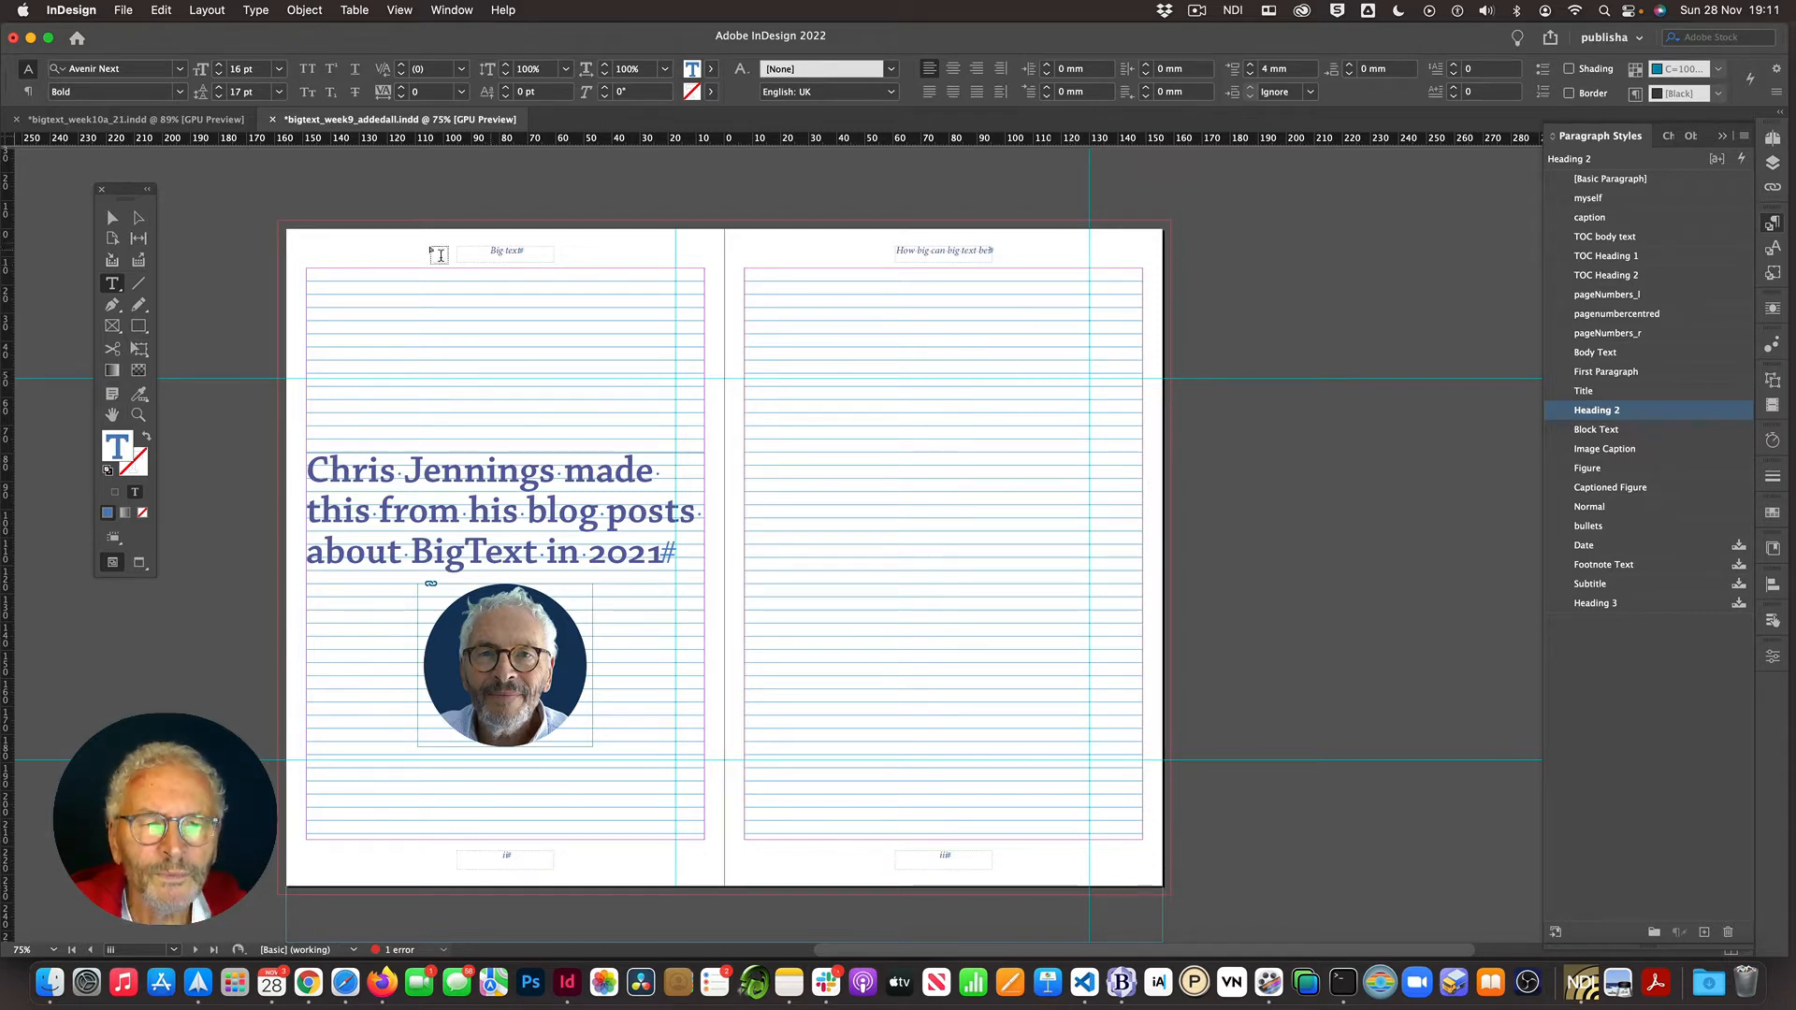
- Open the Table of Contents dialog with the selection tool active
left_click(113, 220)
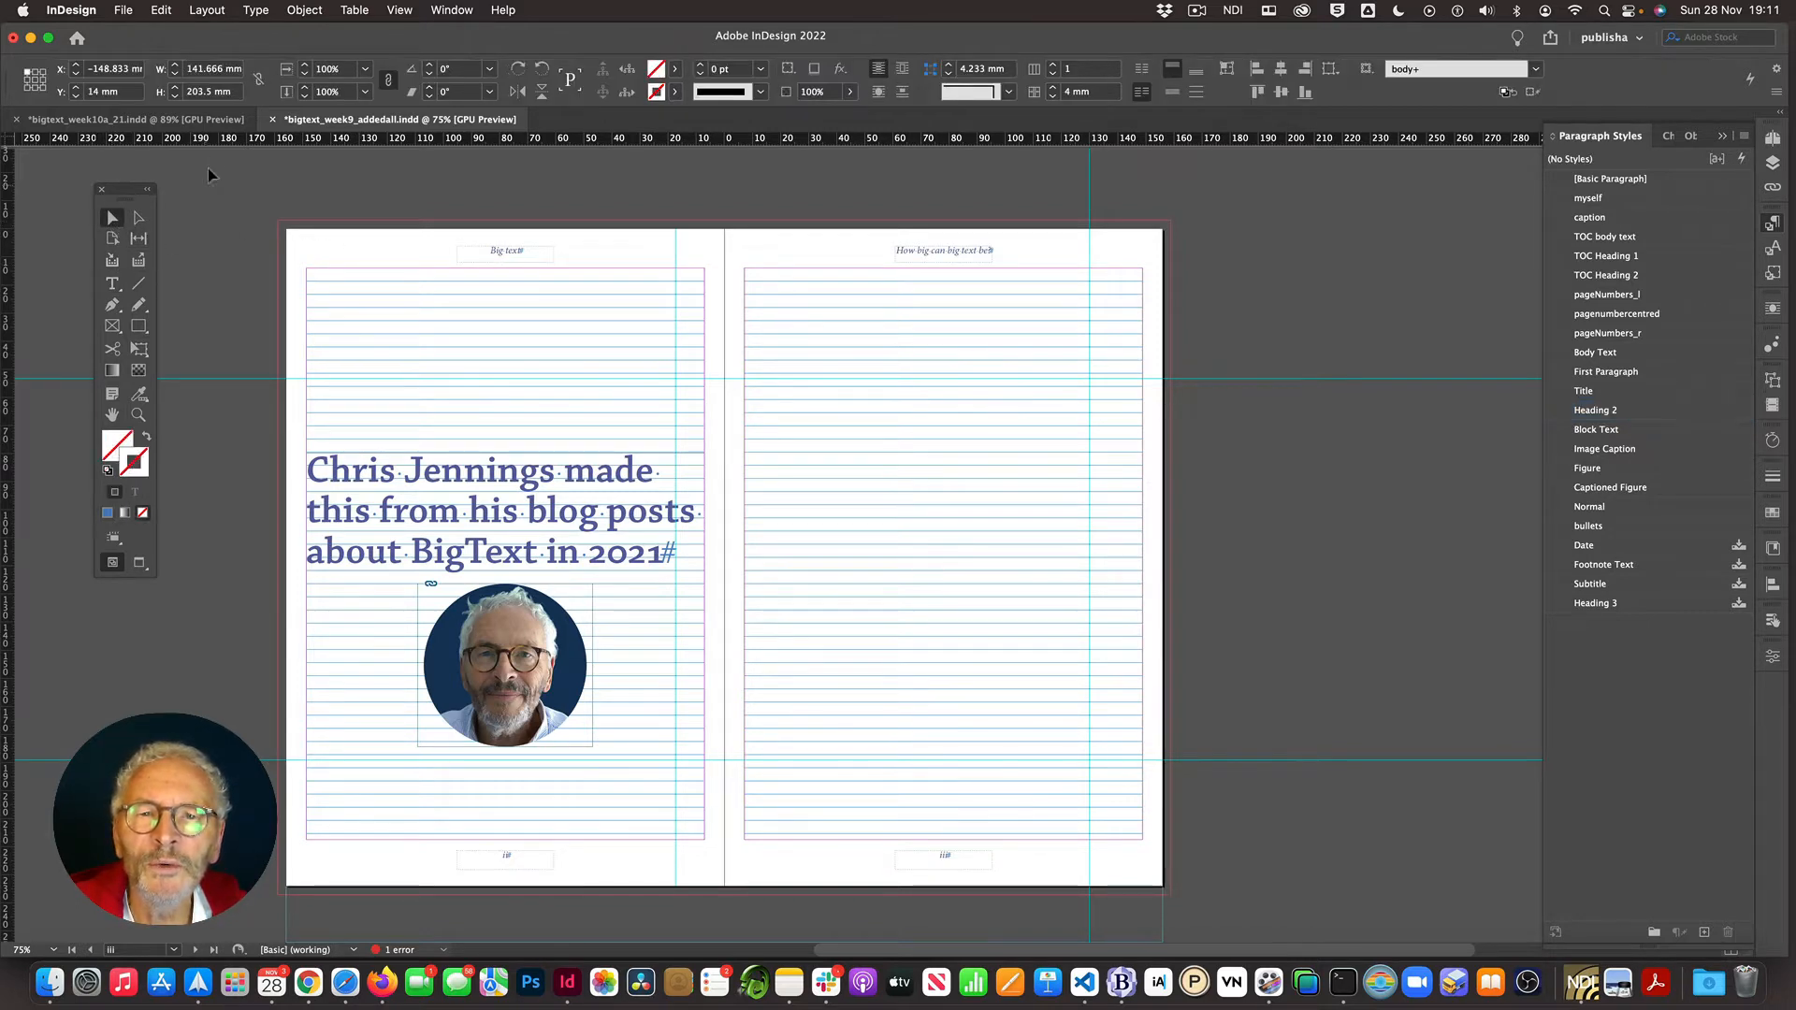
left_click(206, 11)
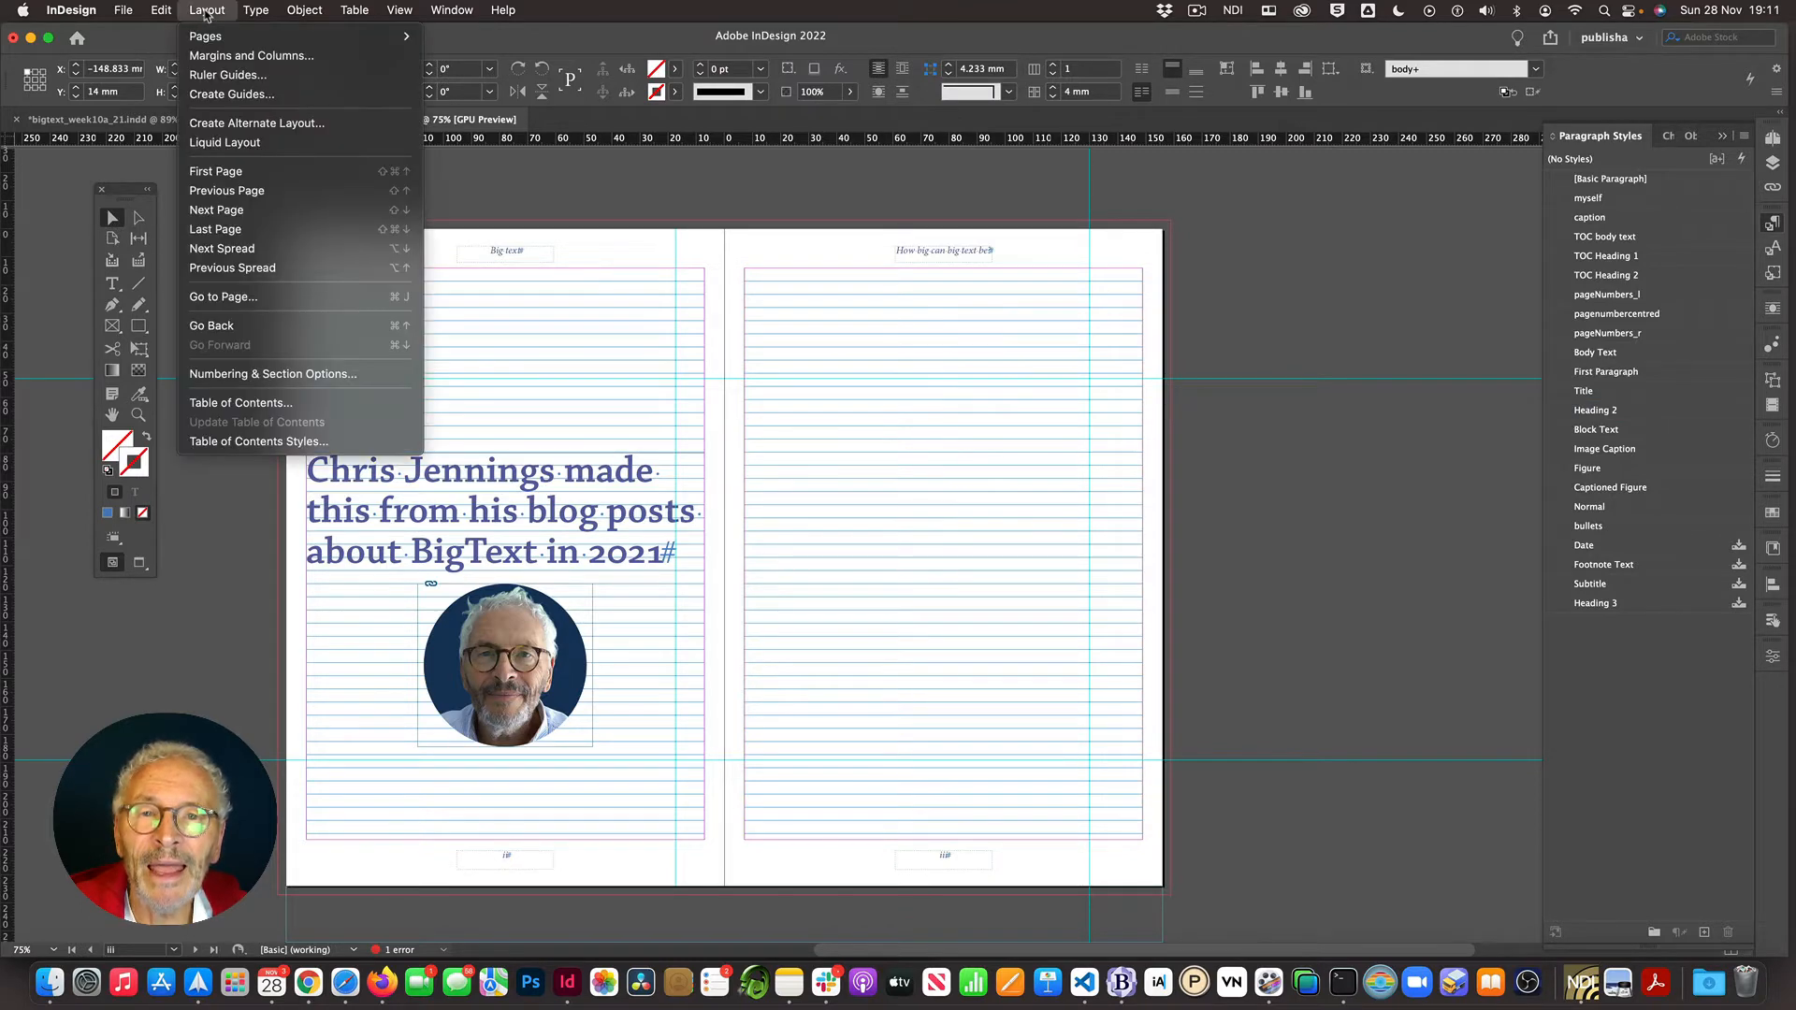
left_click(234, 403)
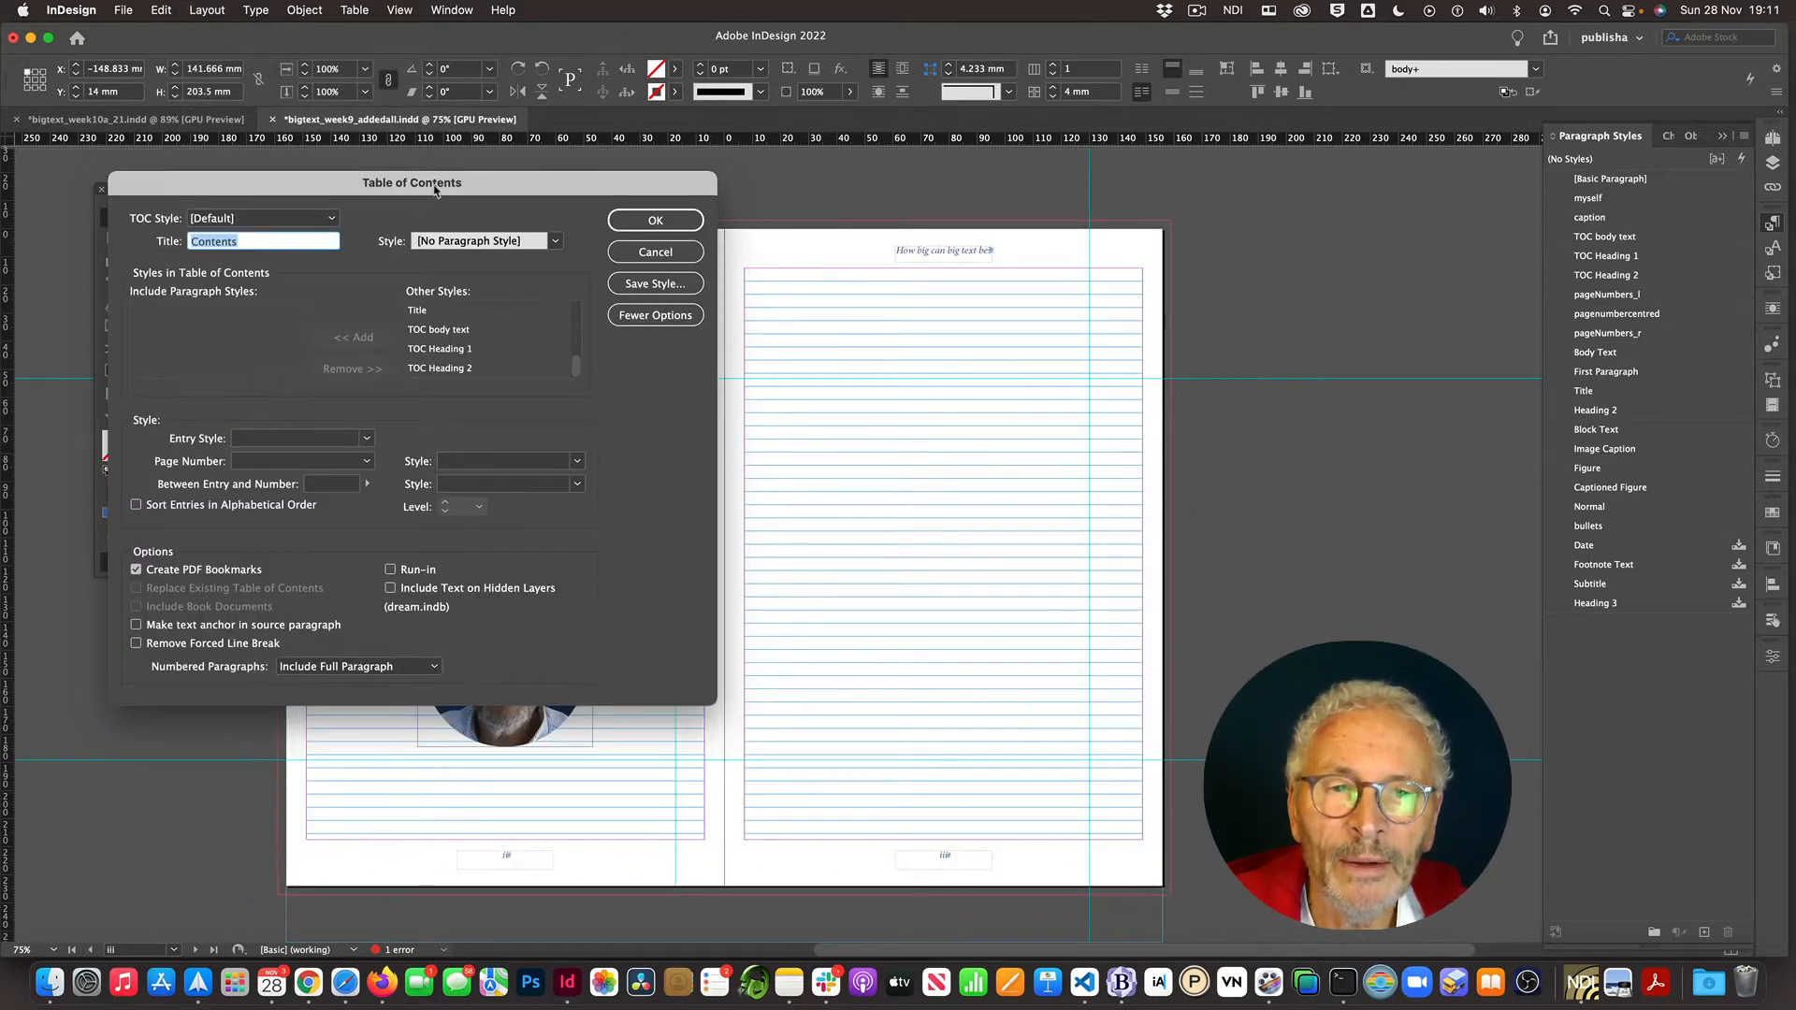
- Add the Title paragraph style to the styles included in the table of contents
left_click_drag(445, 197, 566, 210)
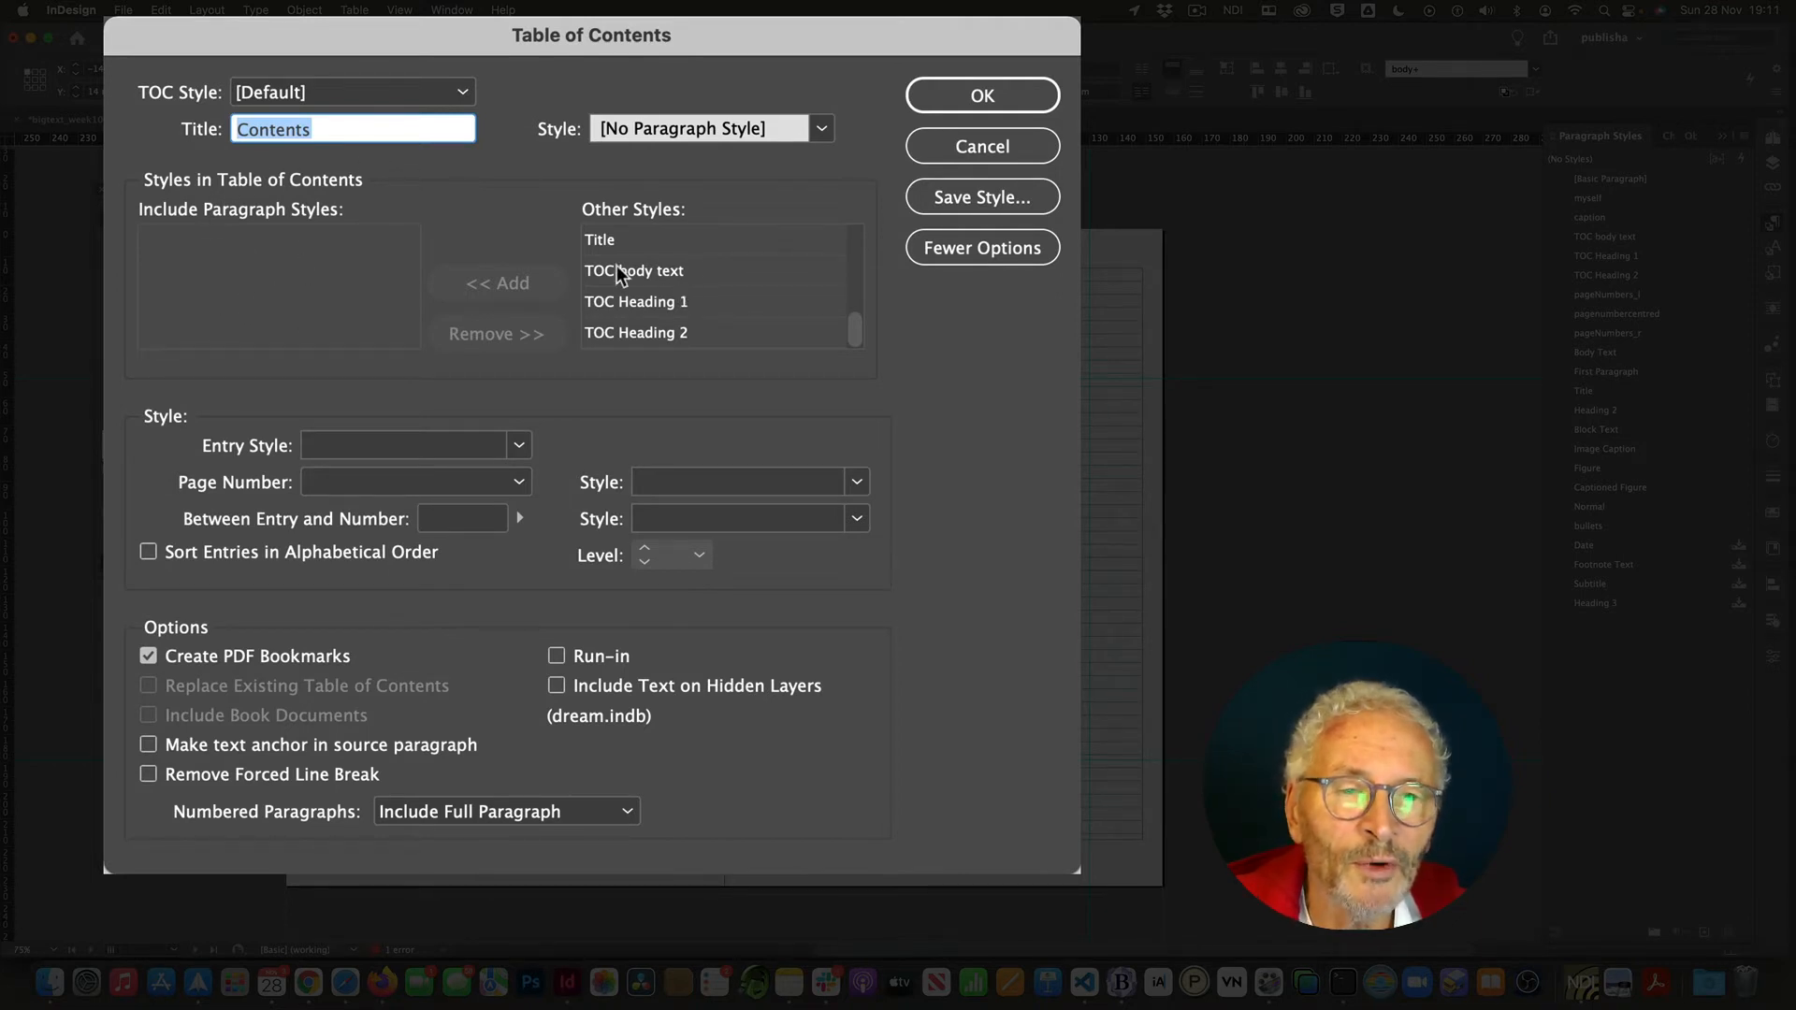
left_click_drag(856, 322, 867, 232)
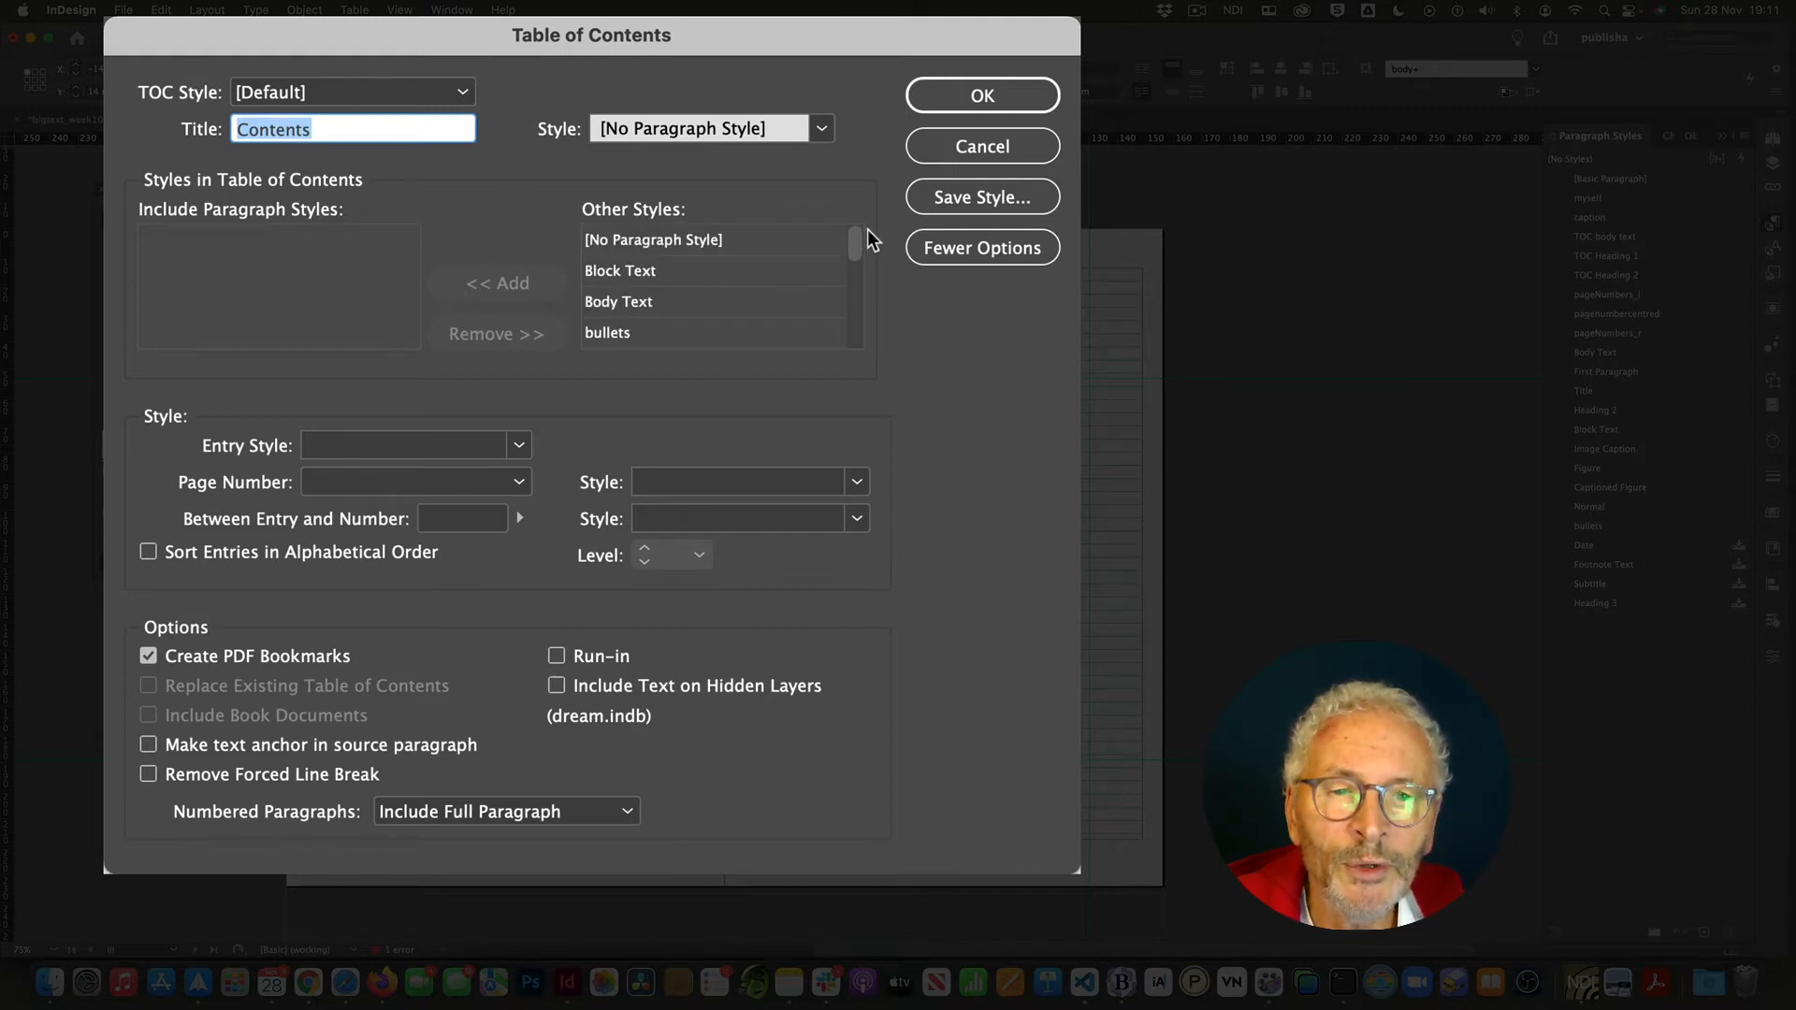
left_click_drag(867, 232, 866, 295)
left_click_drag(864, 309, 862, 315)
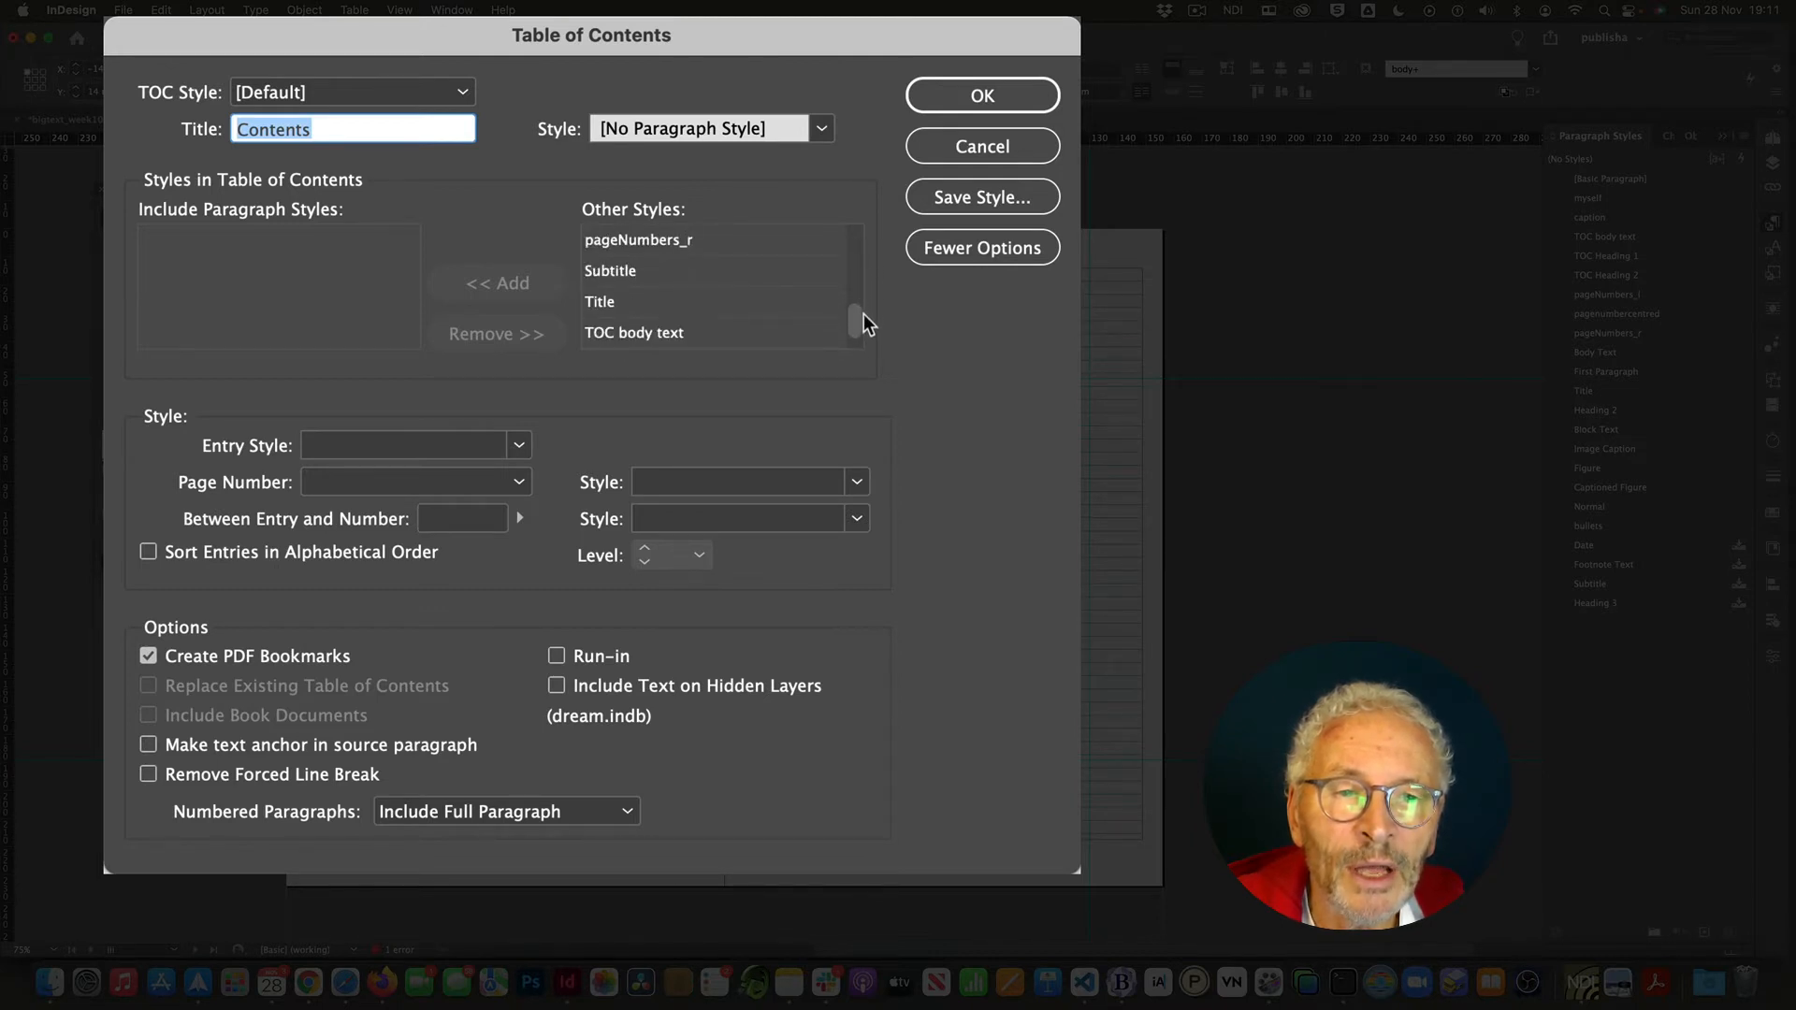
left_click(625, 300)
left_click(490, 282)
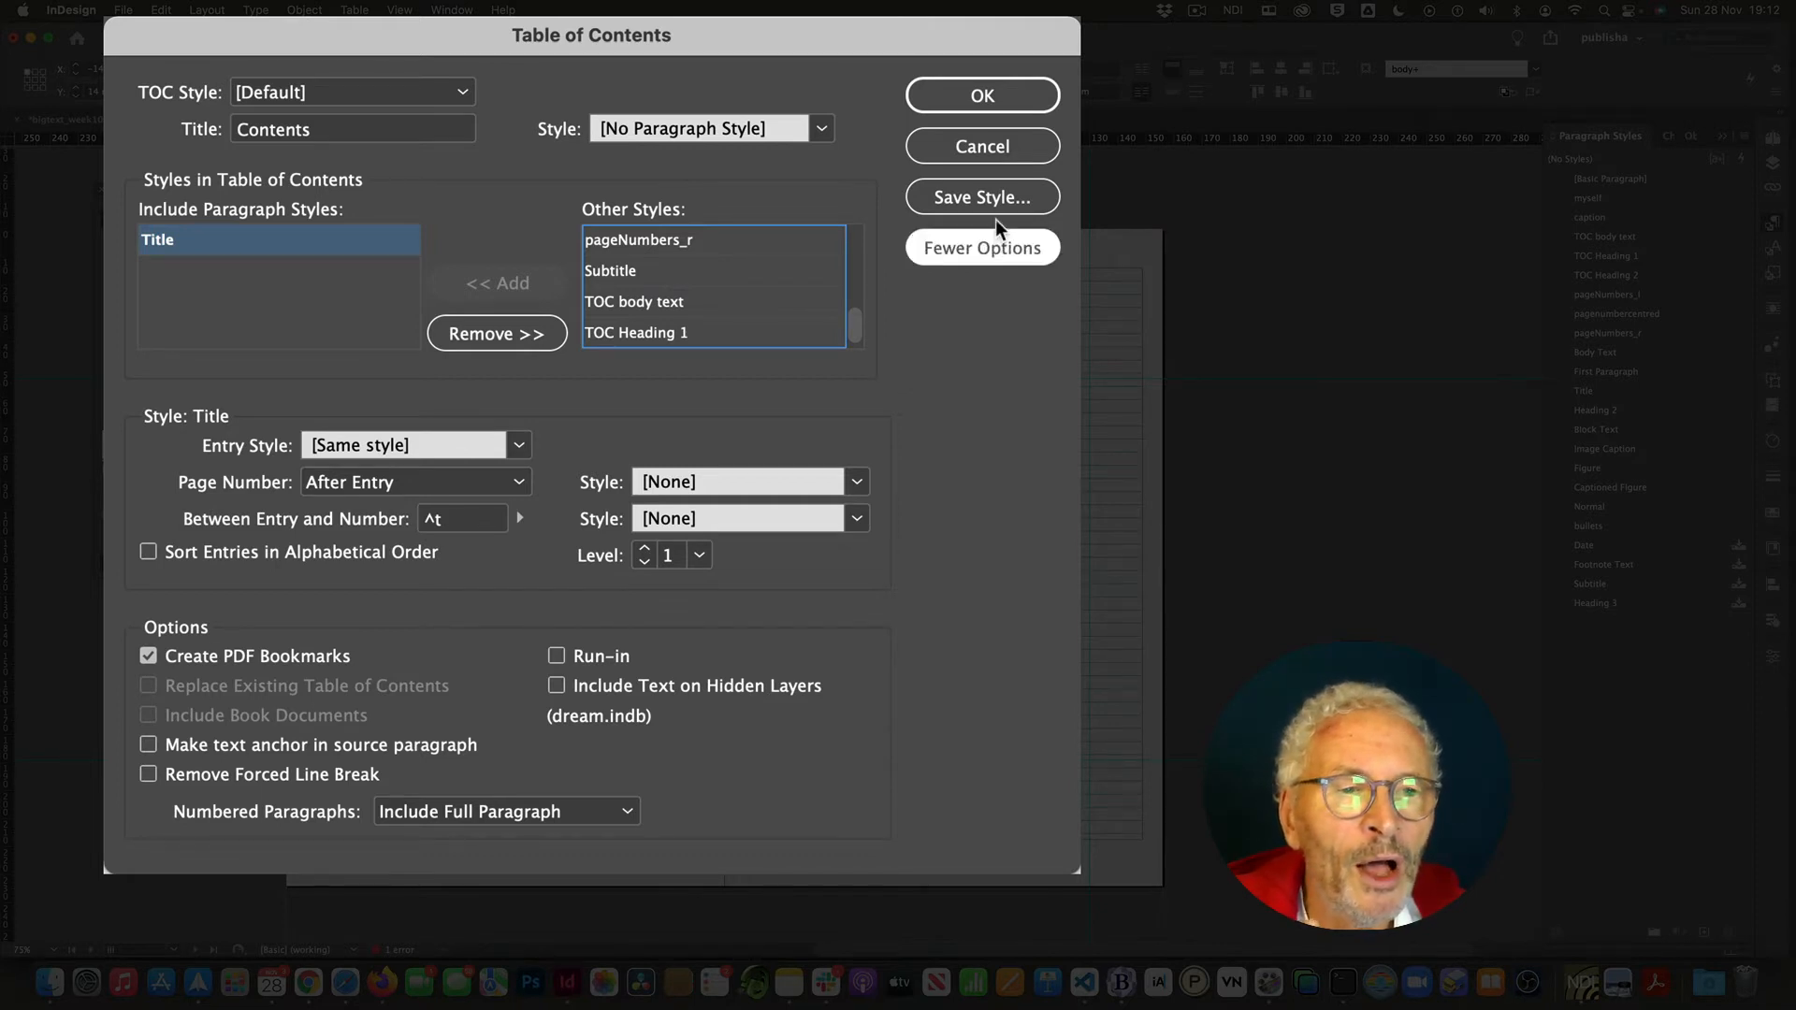
- Set the entry style for Title entries to TOC Heading 1
left_click(973, 248)
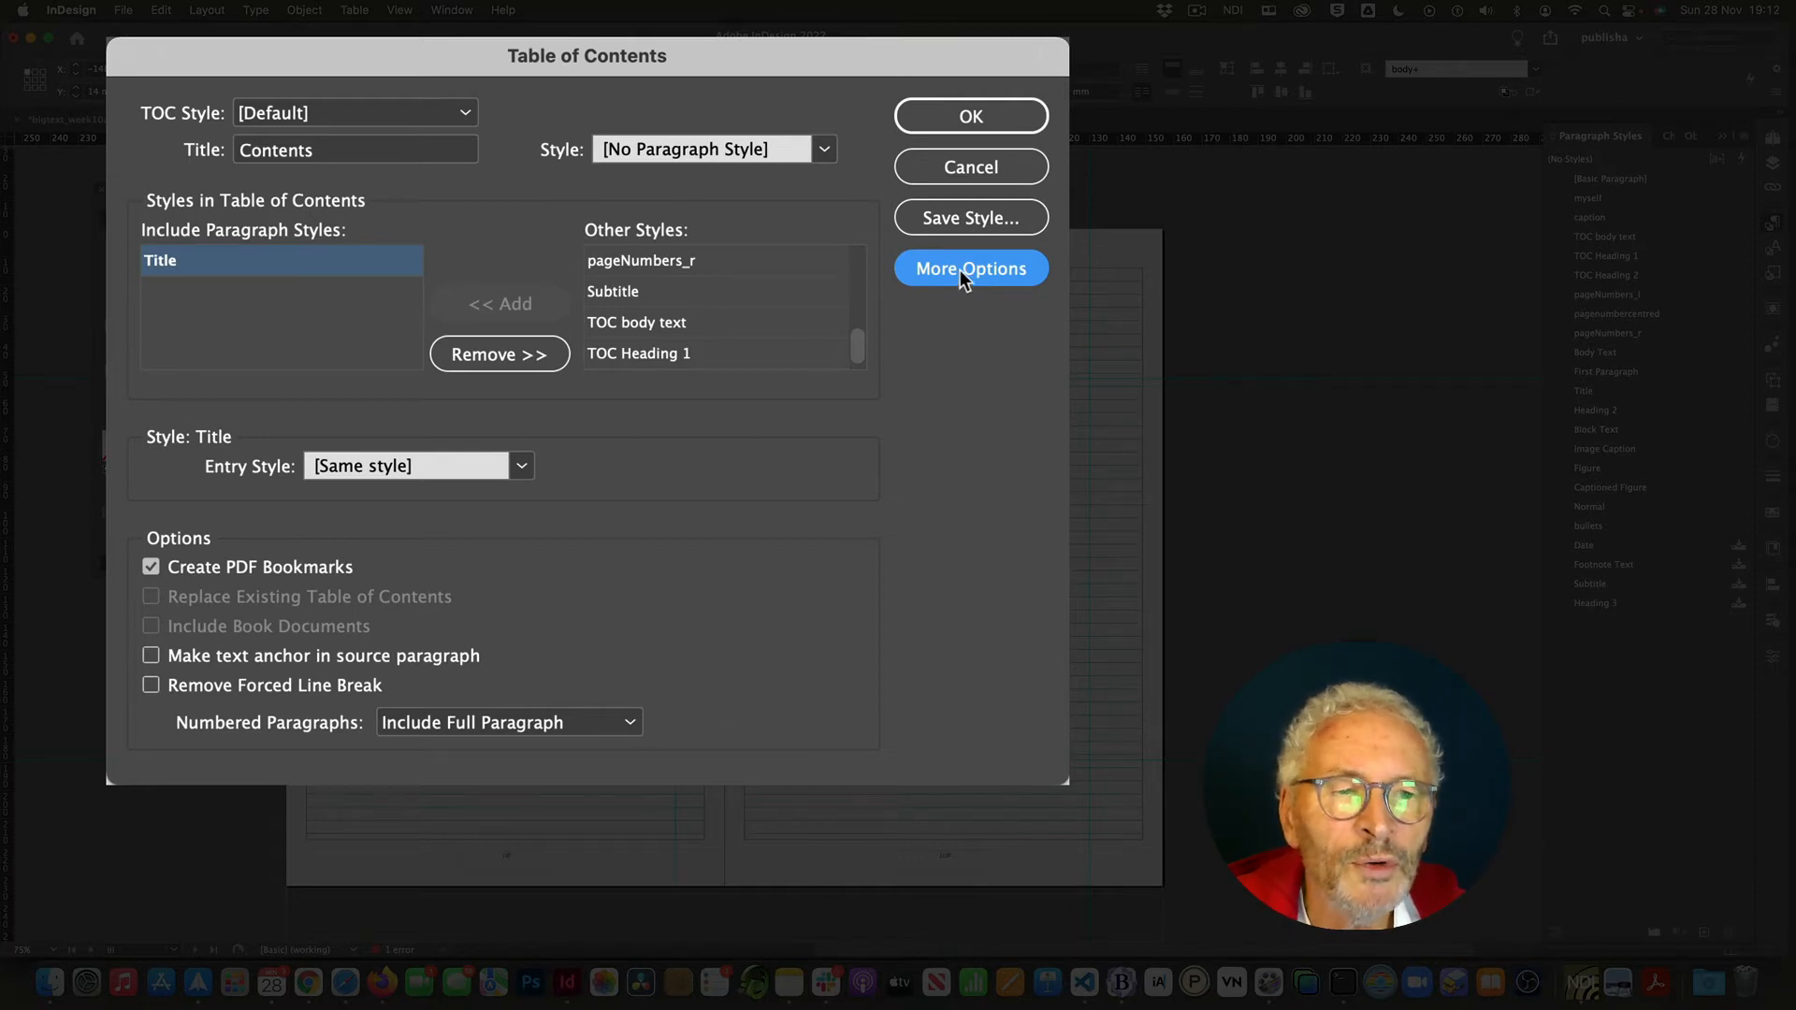
left_click(969, 271)
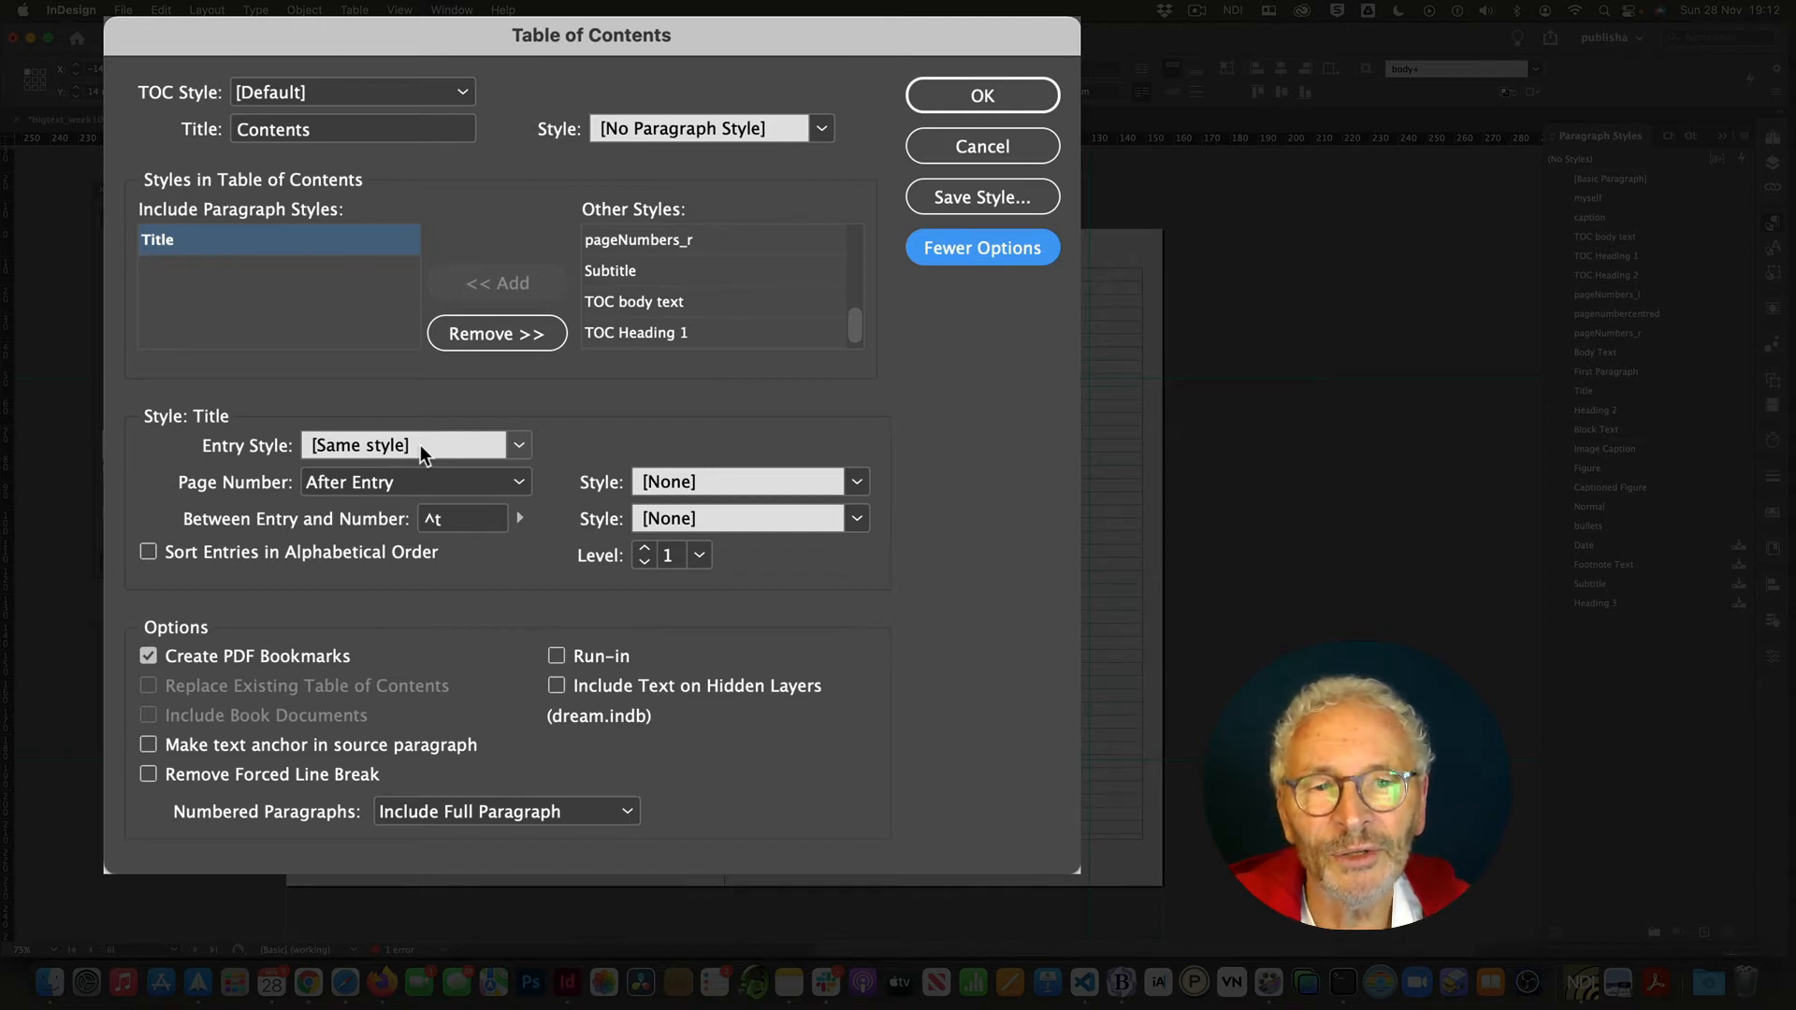
left_click(519, 446)
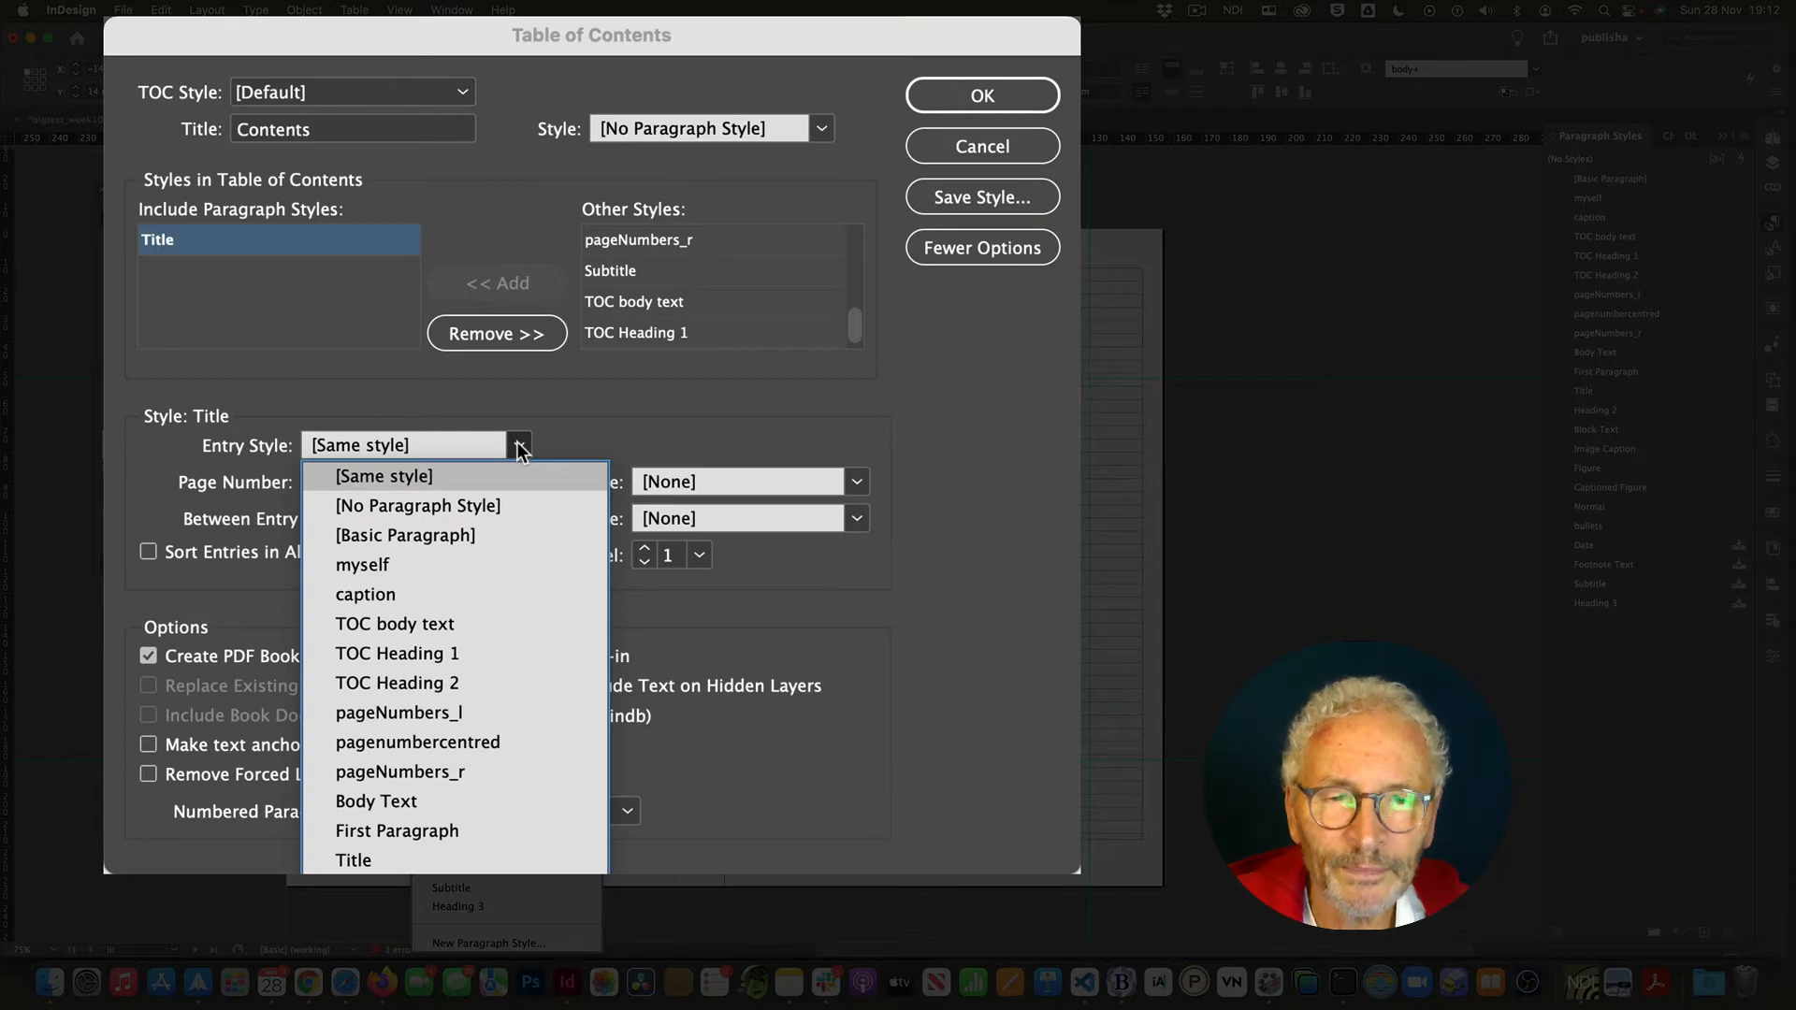
left_click(416, 654)
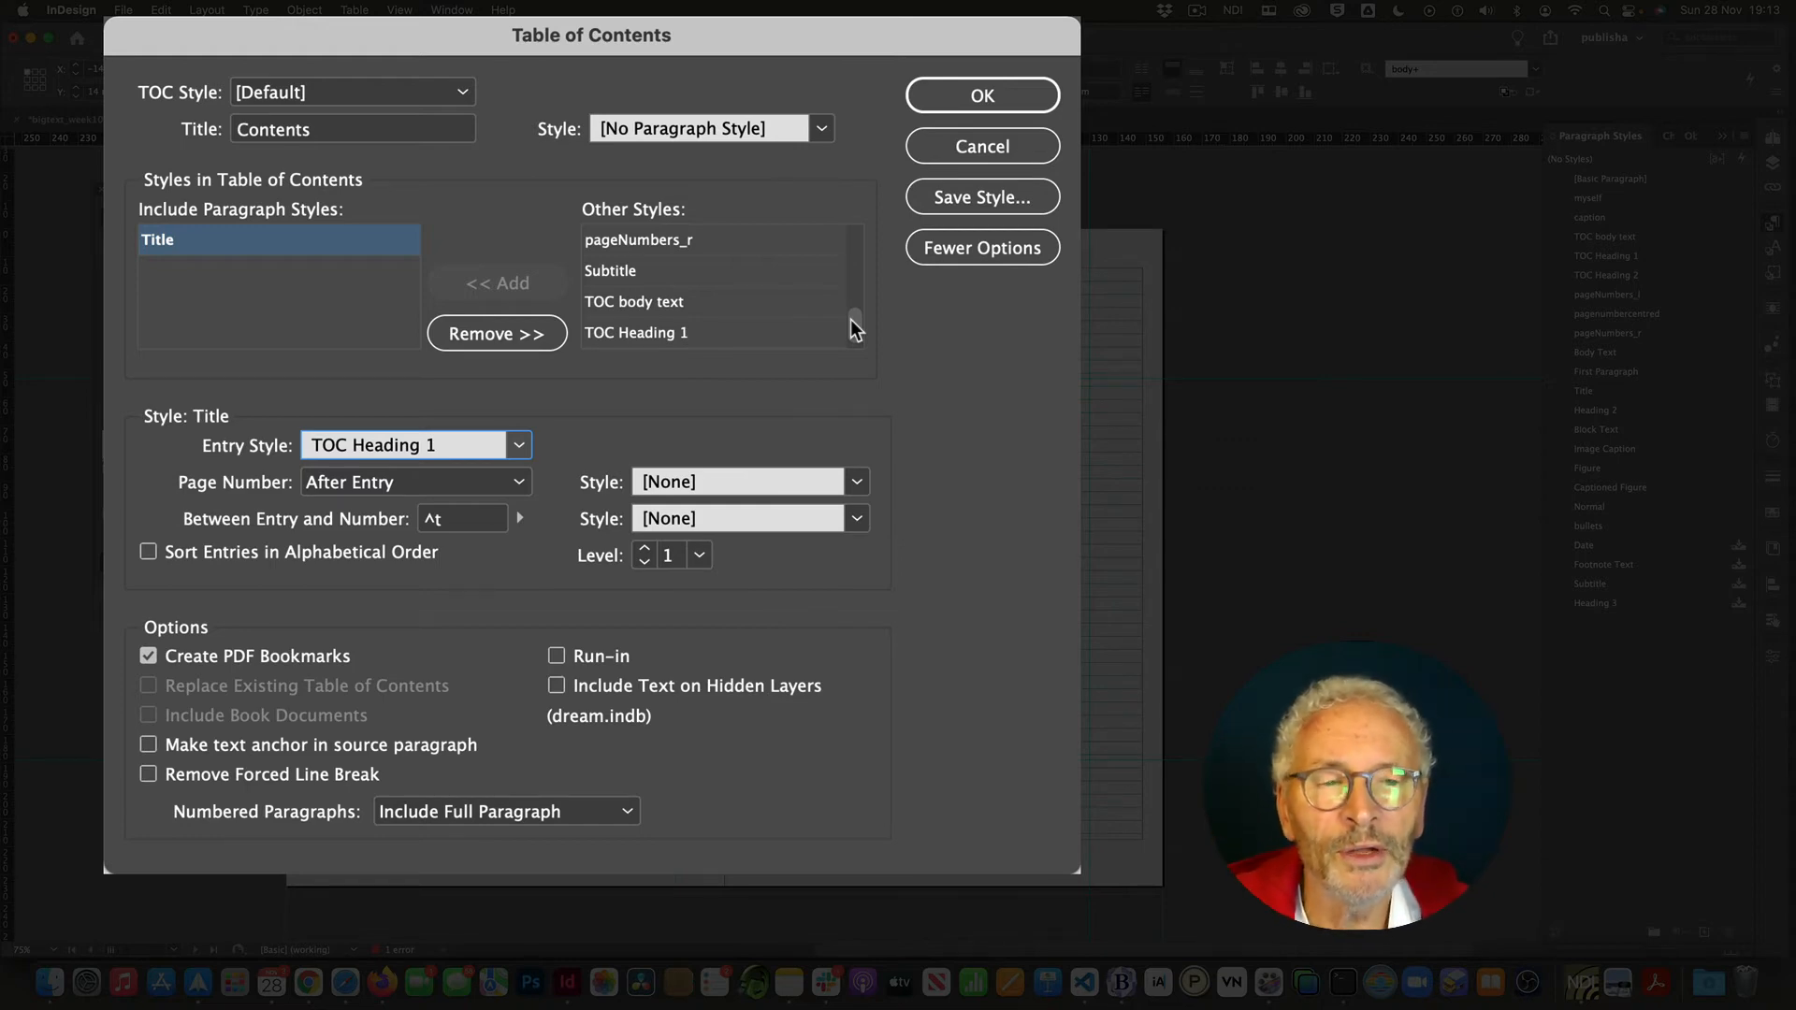
- Add the Heading 2 paragraph style to the table of contents and set its entry style to TOC Heading 2
left_click_drag(850, 318, 856, 272)
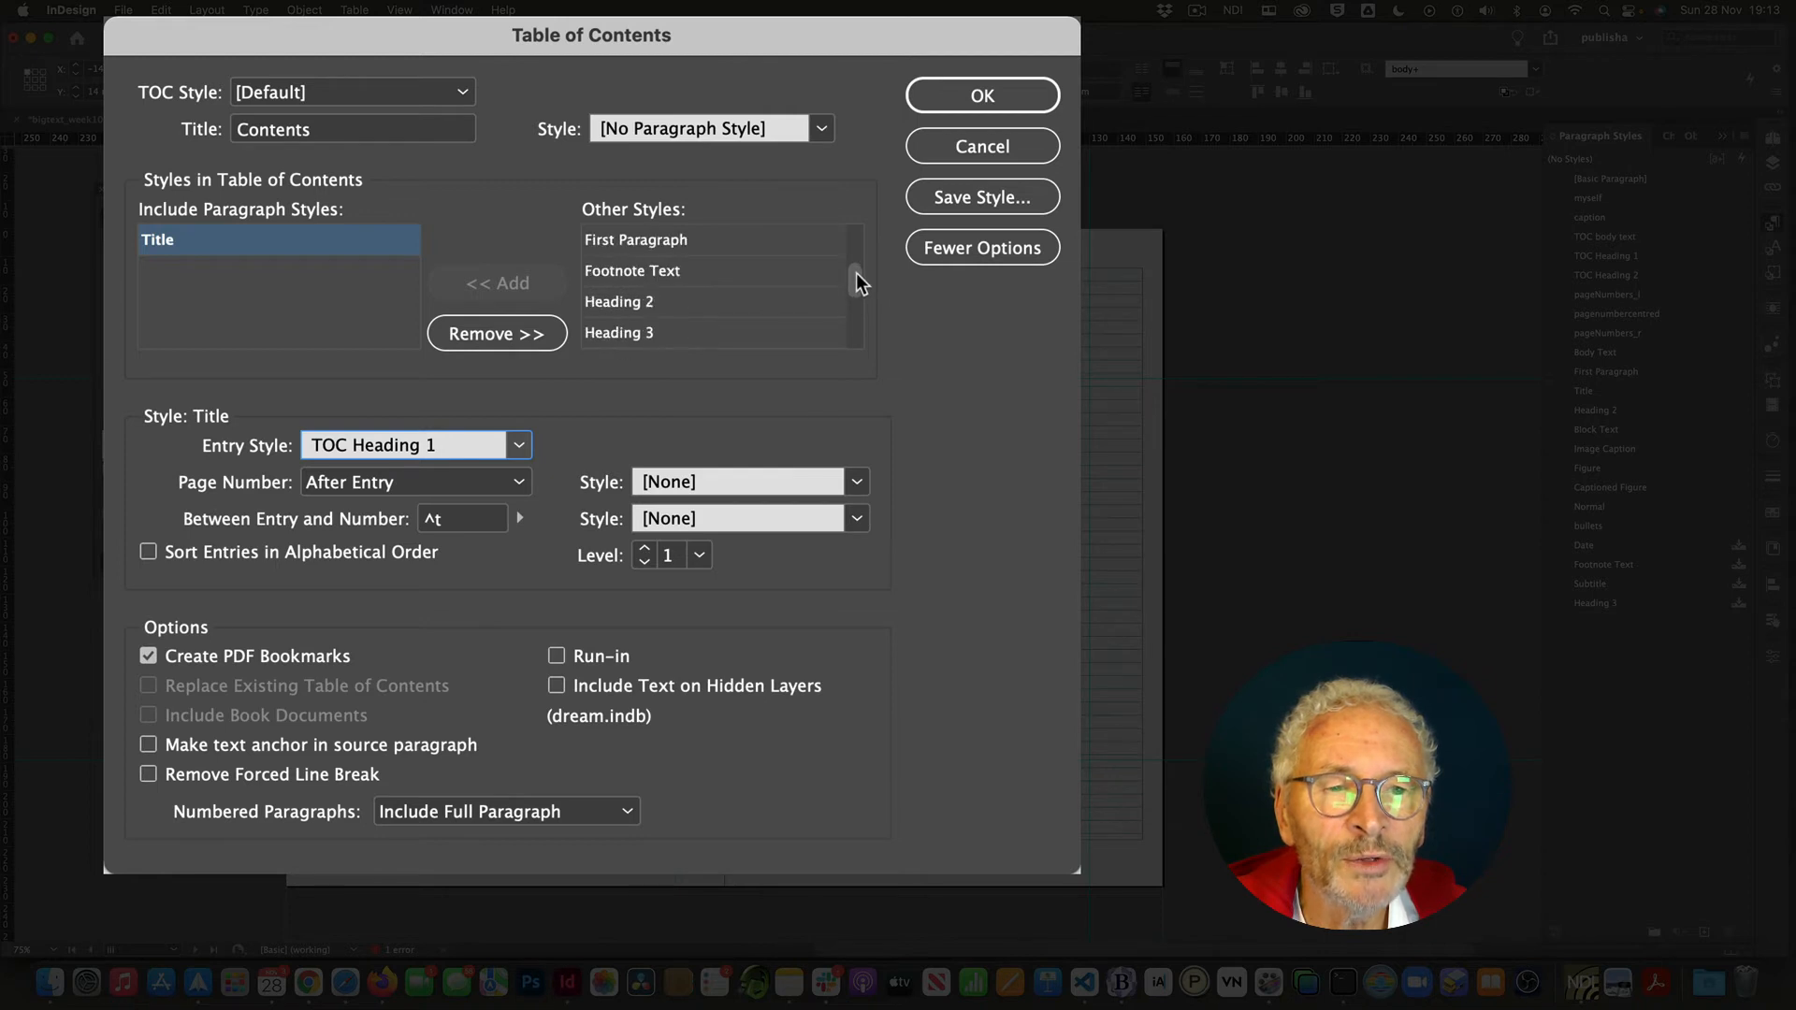
left_click(652, 301)
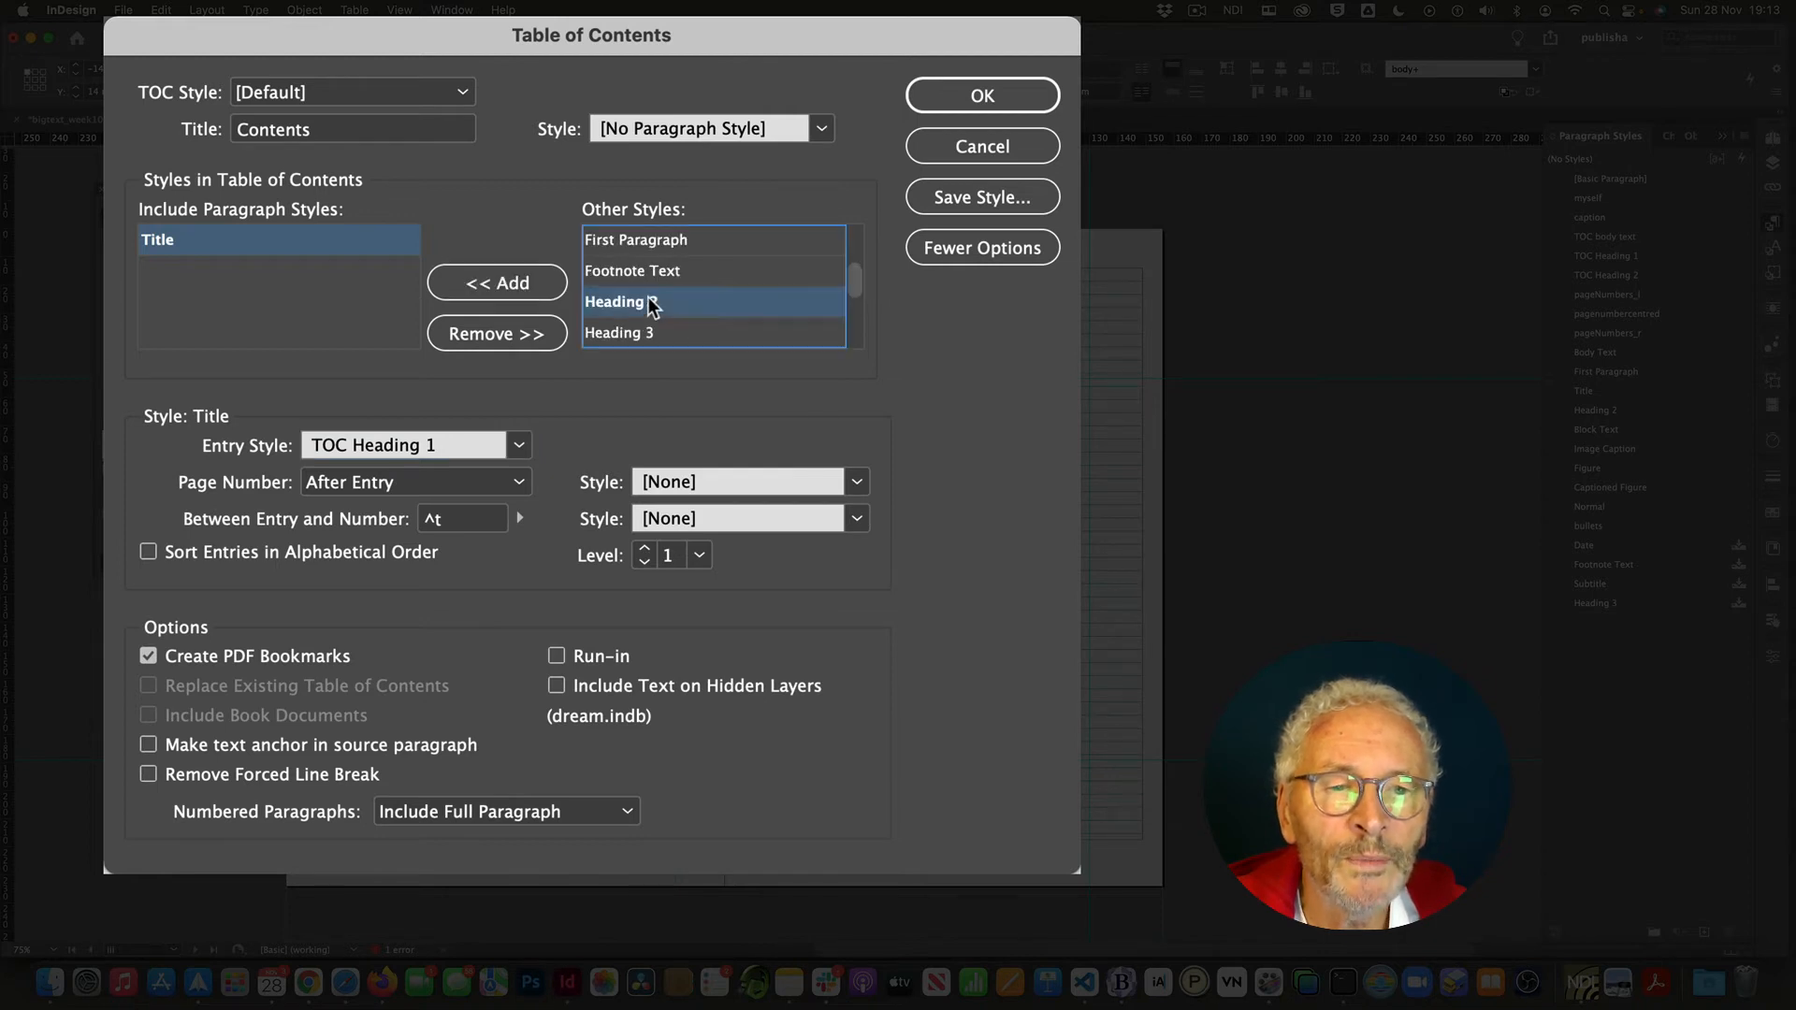
left_click(513, 285)
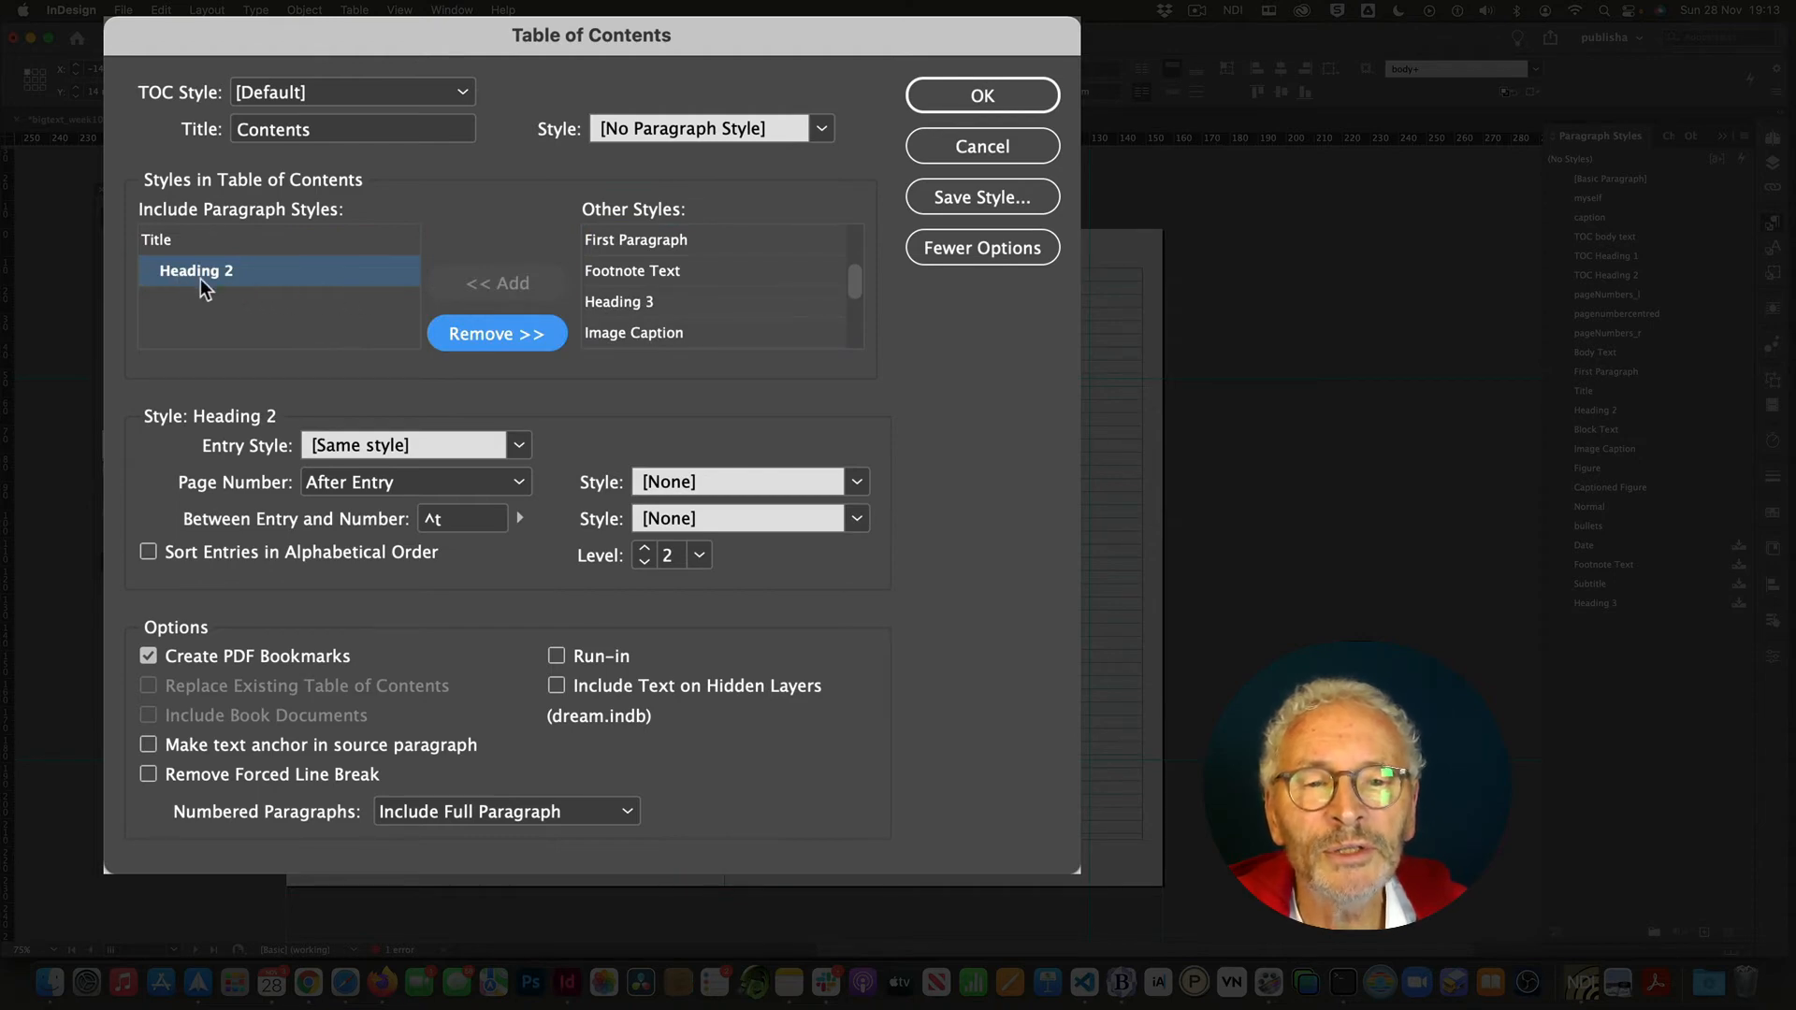
left_click(516, 443)
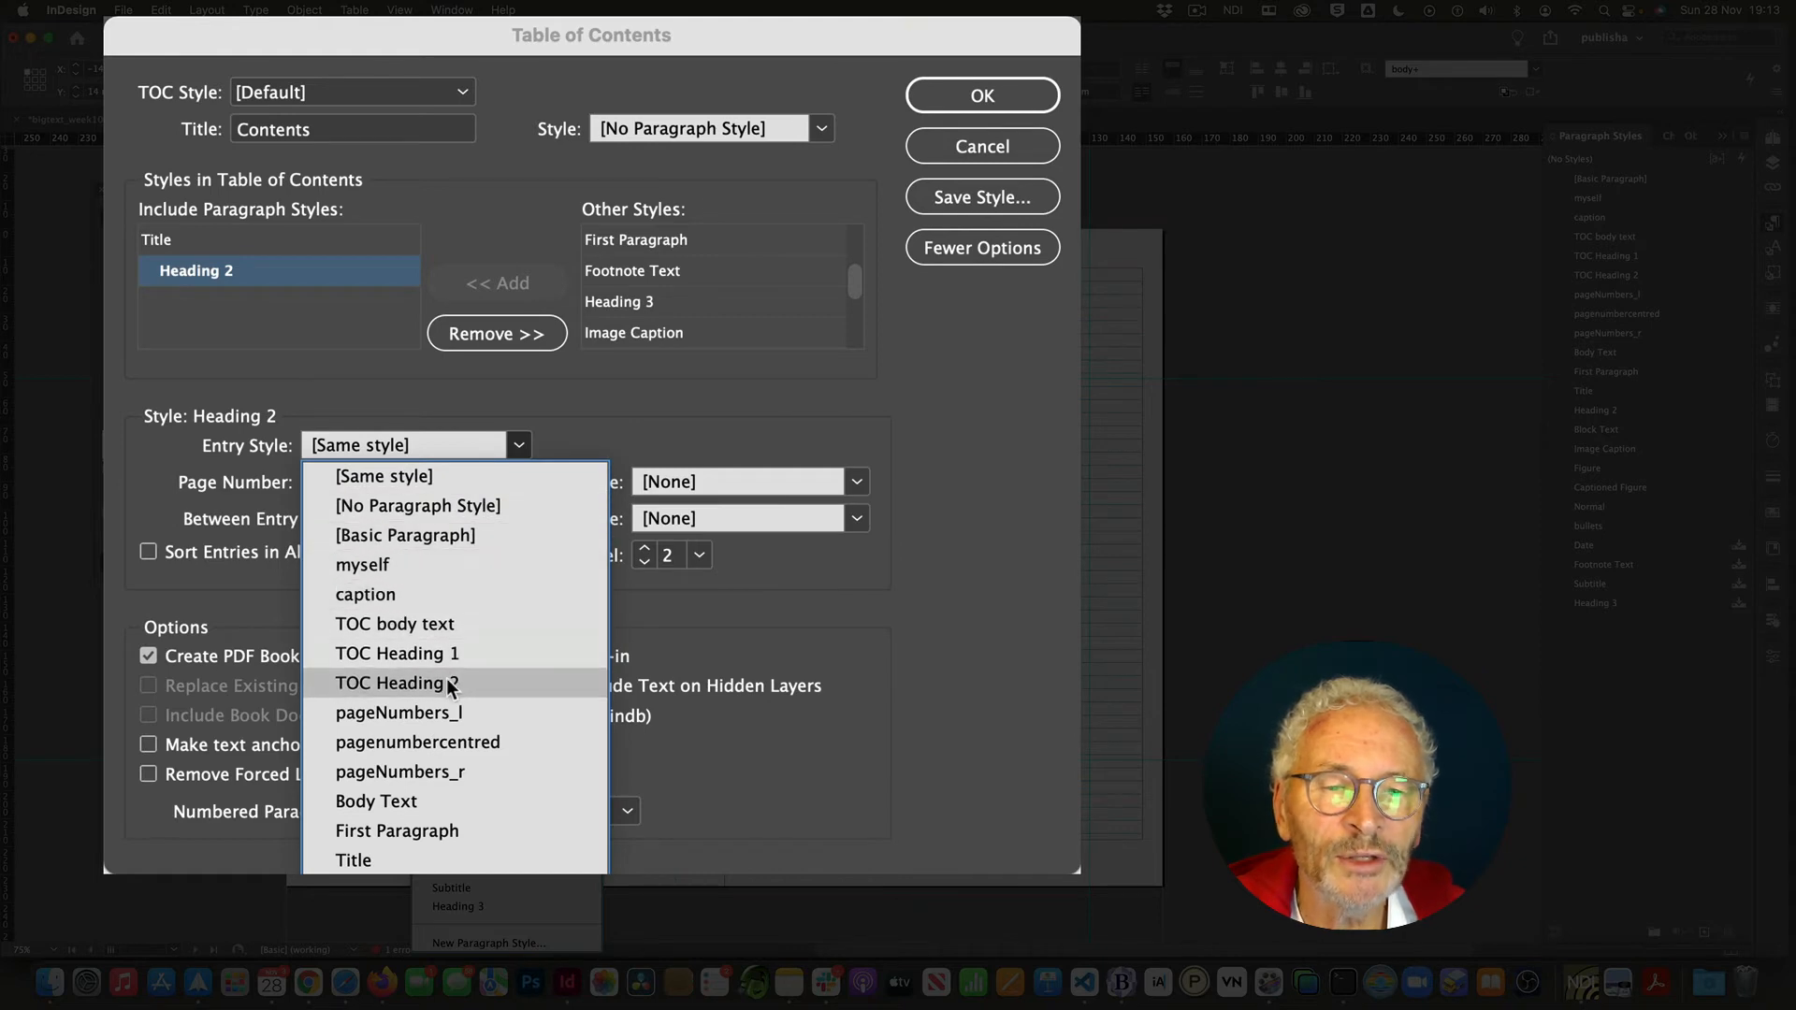
left_click(403, 683)
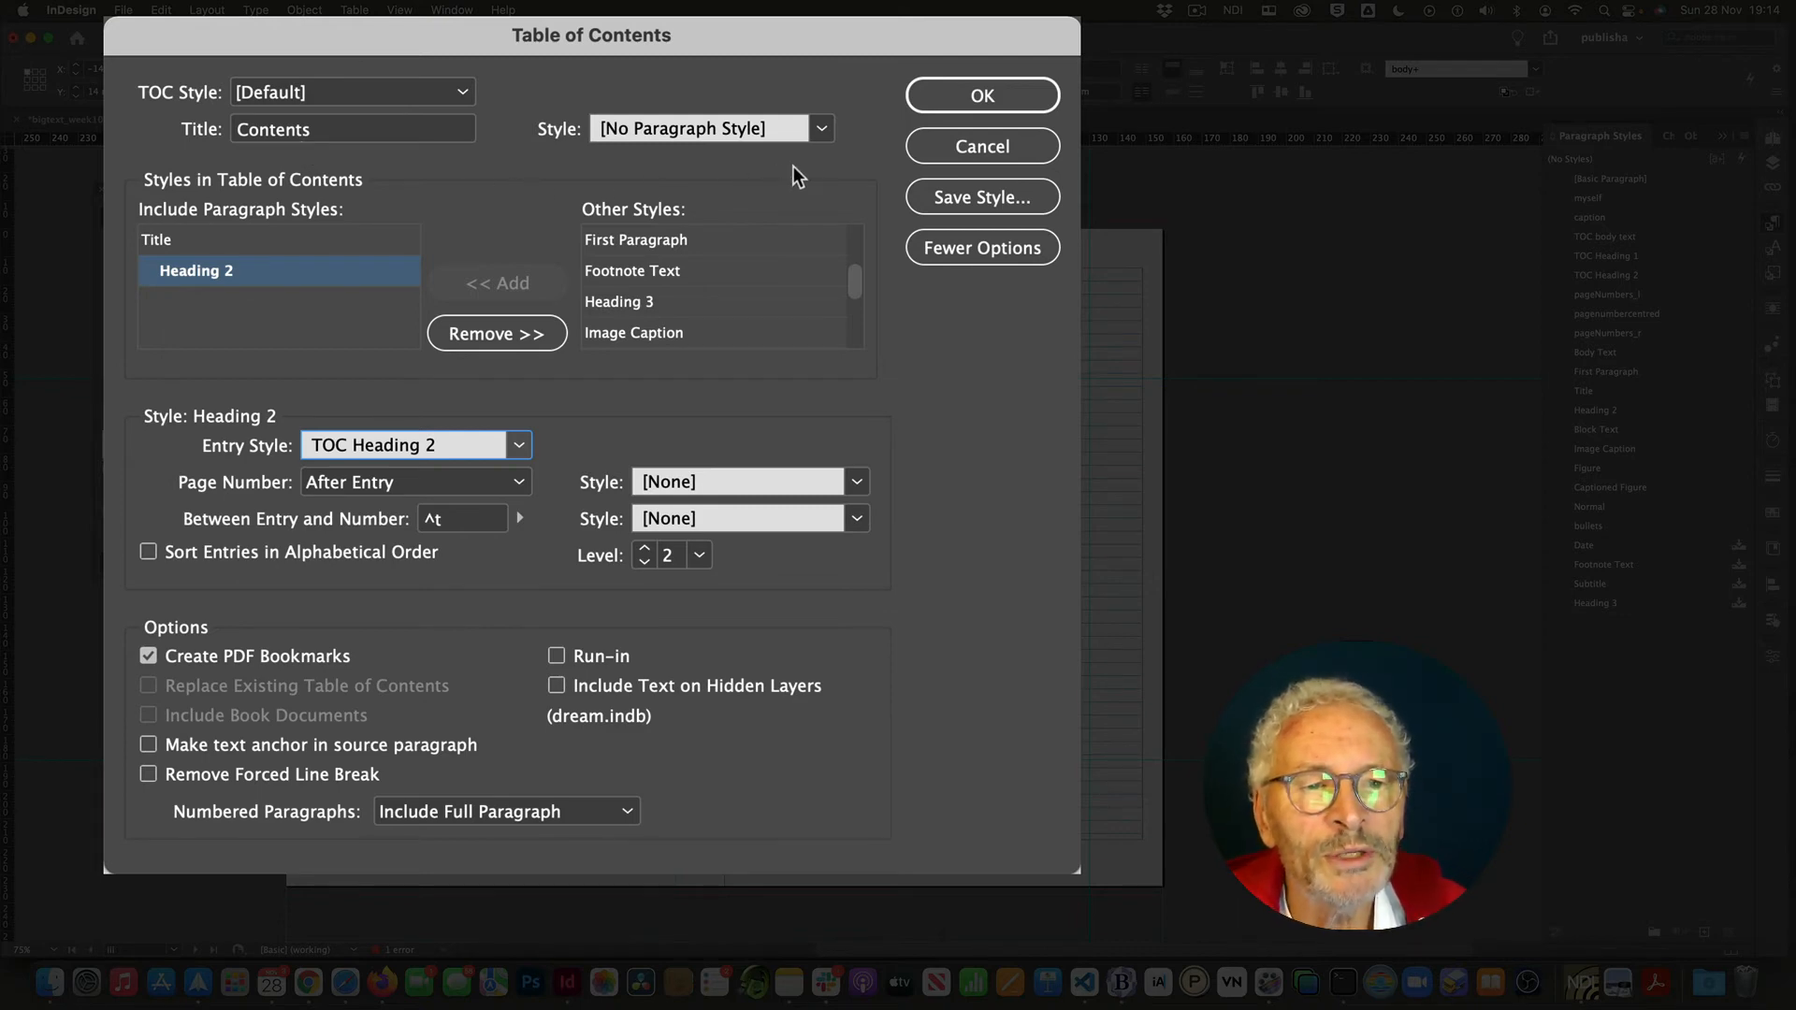
- Set the paragraph style of the Contents heading to Title
left_click(820, 131)
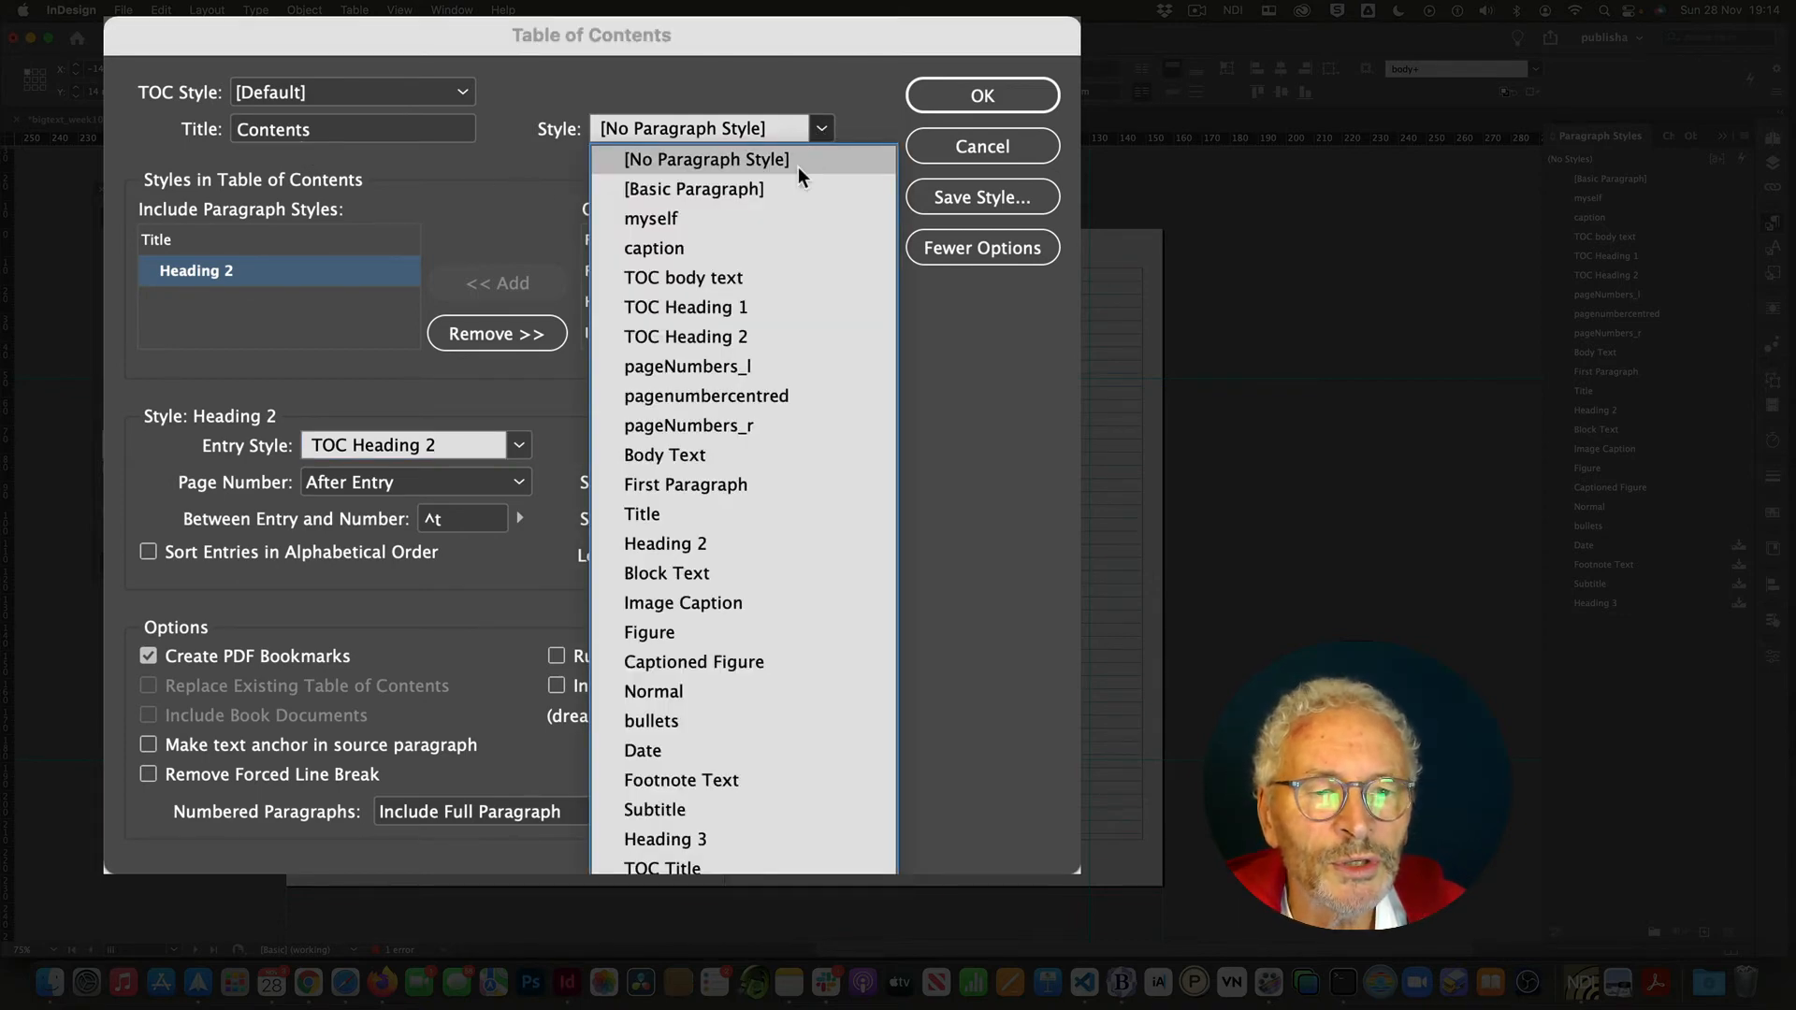
left_click(665, 514)
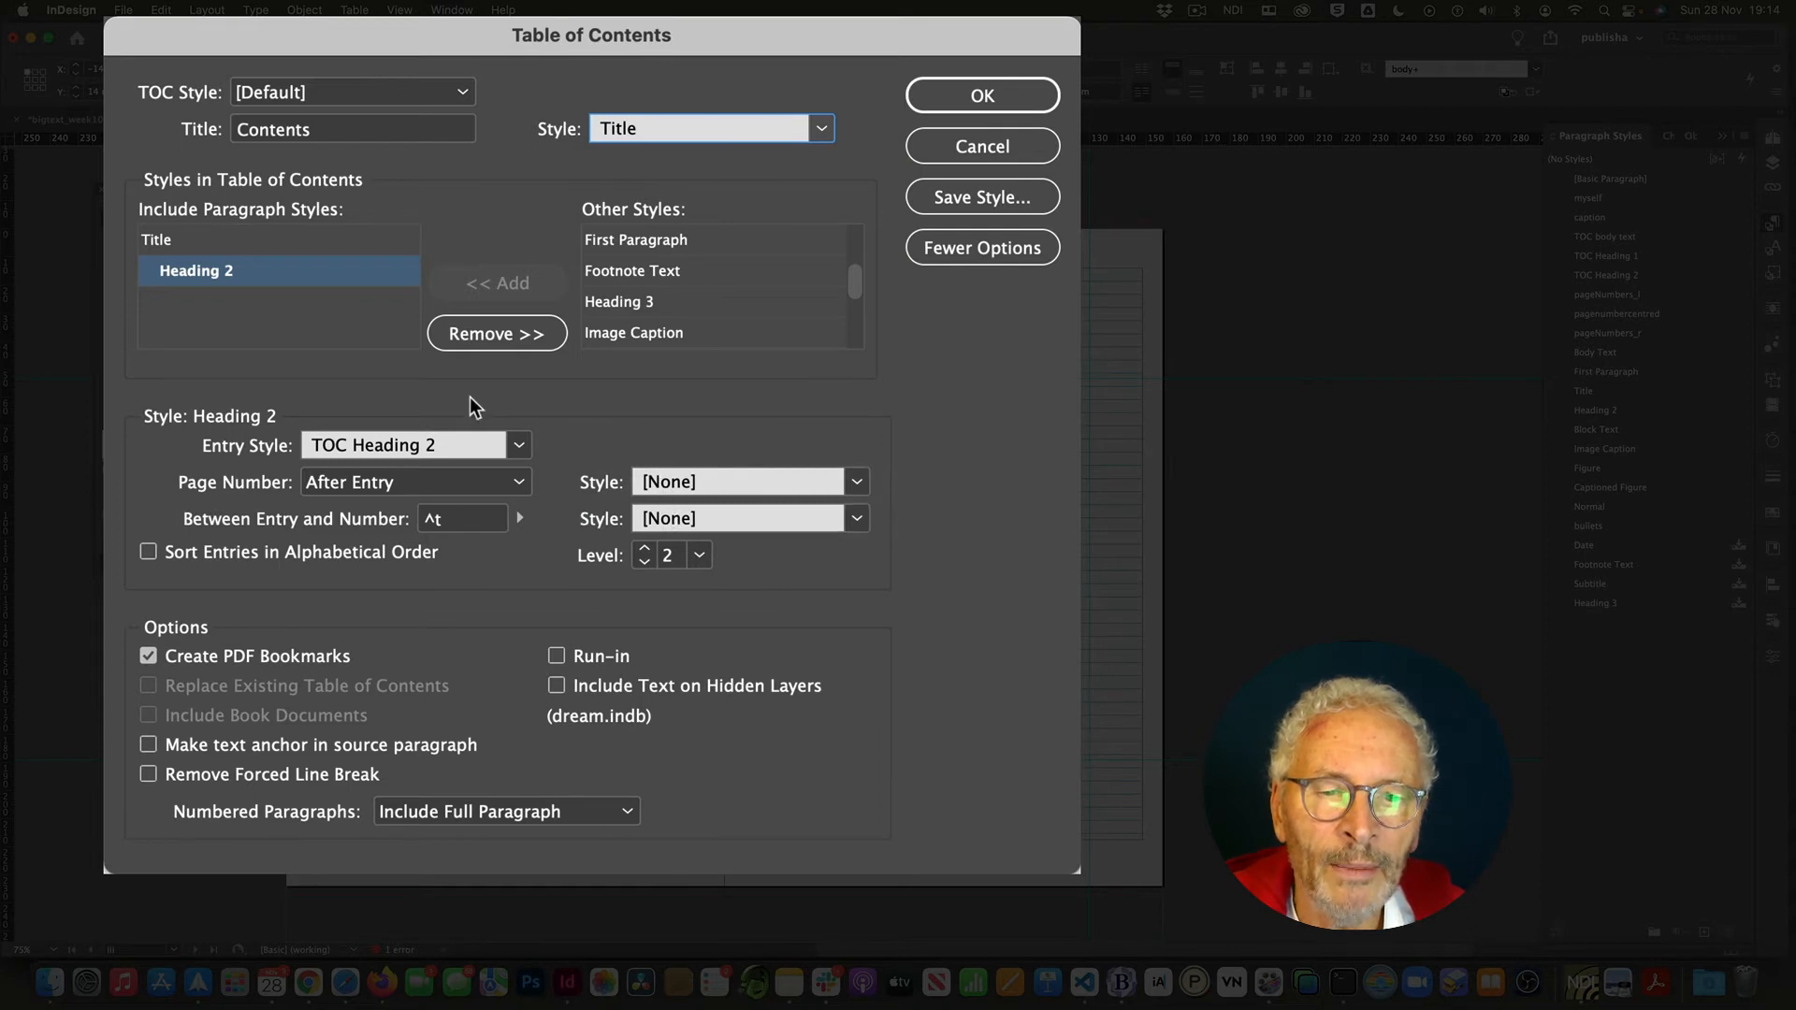
left_click(460, 88)
left_click(463, 96)
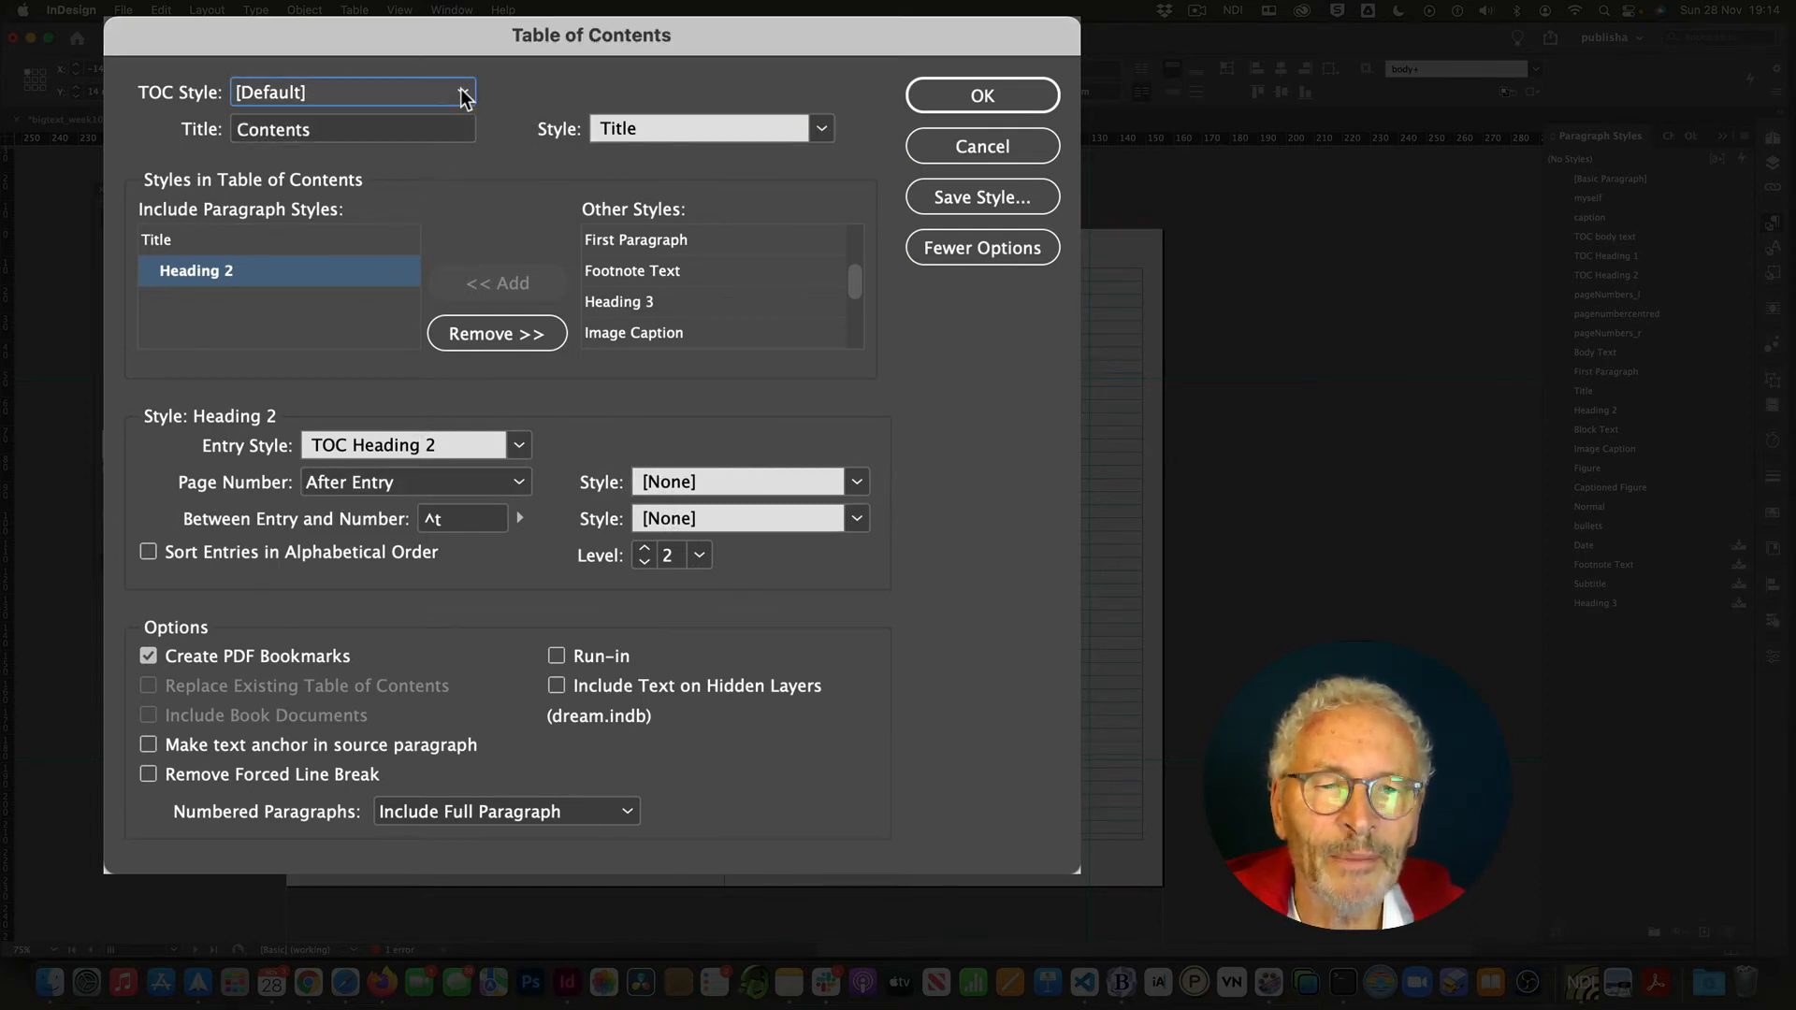
- Save the table of contents settings as a TOC style named bigtext
left_click(946, 183)
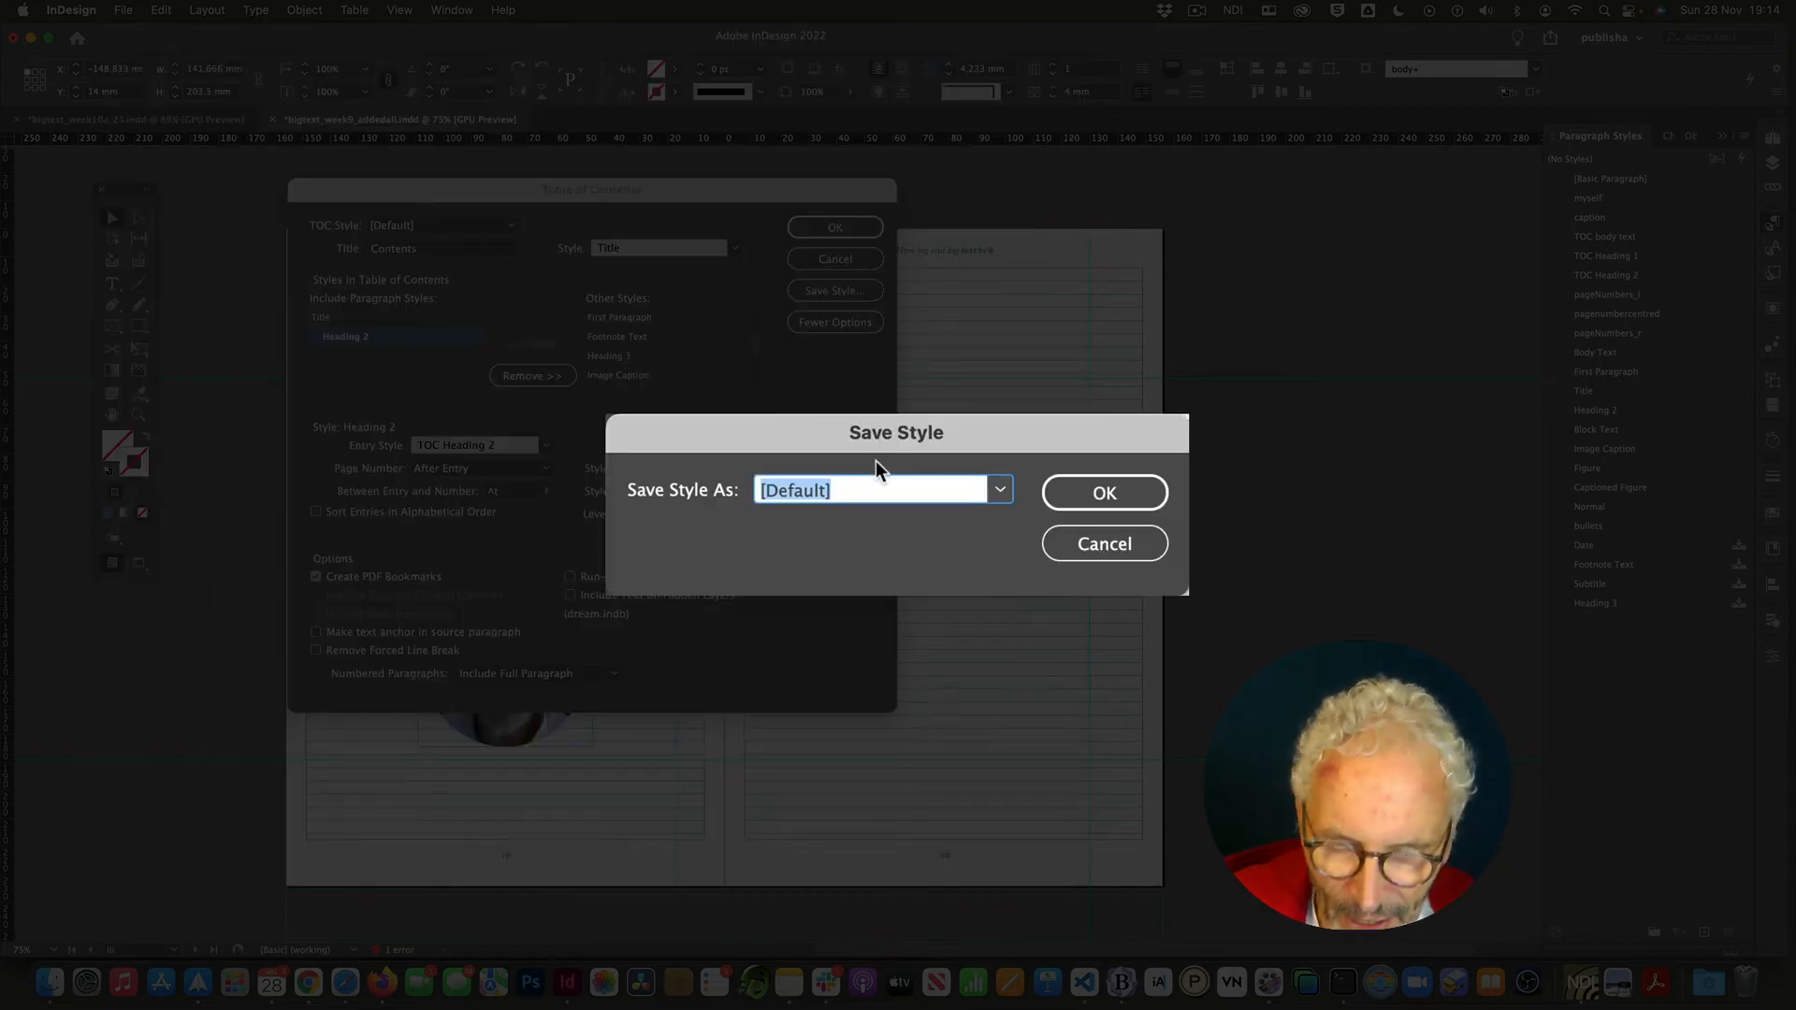
type("bigt")
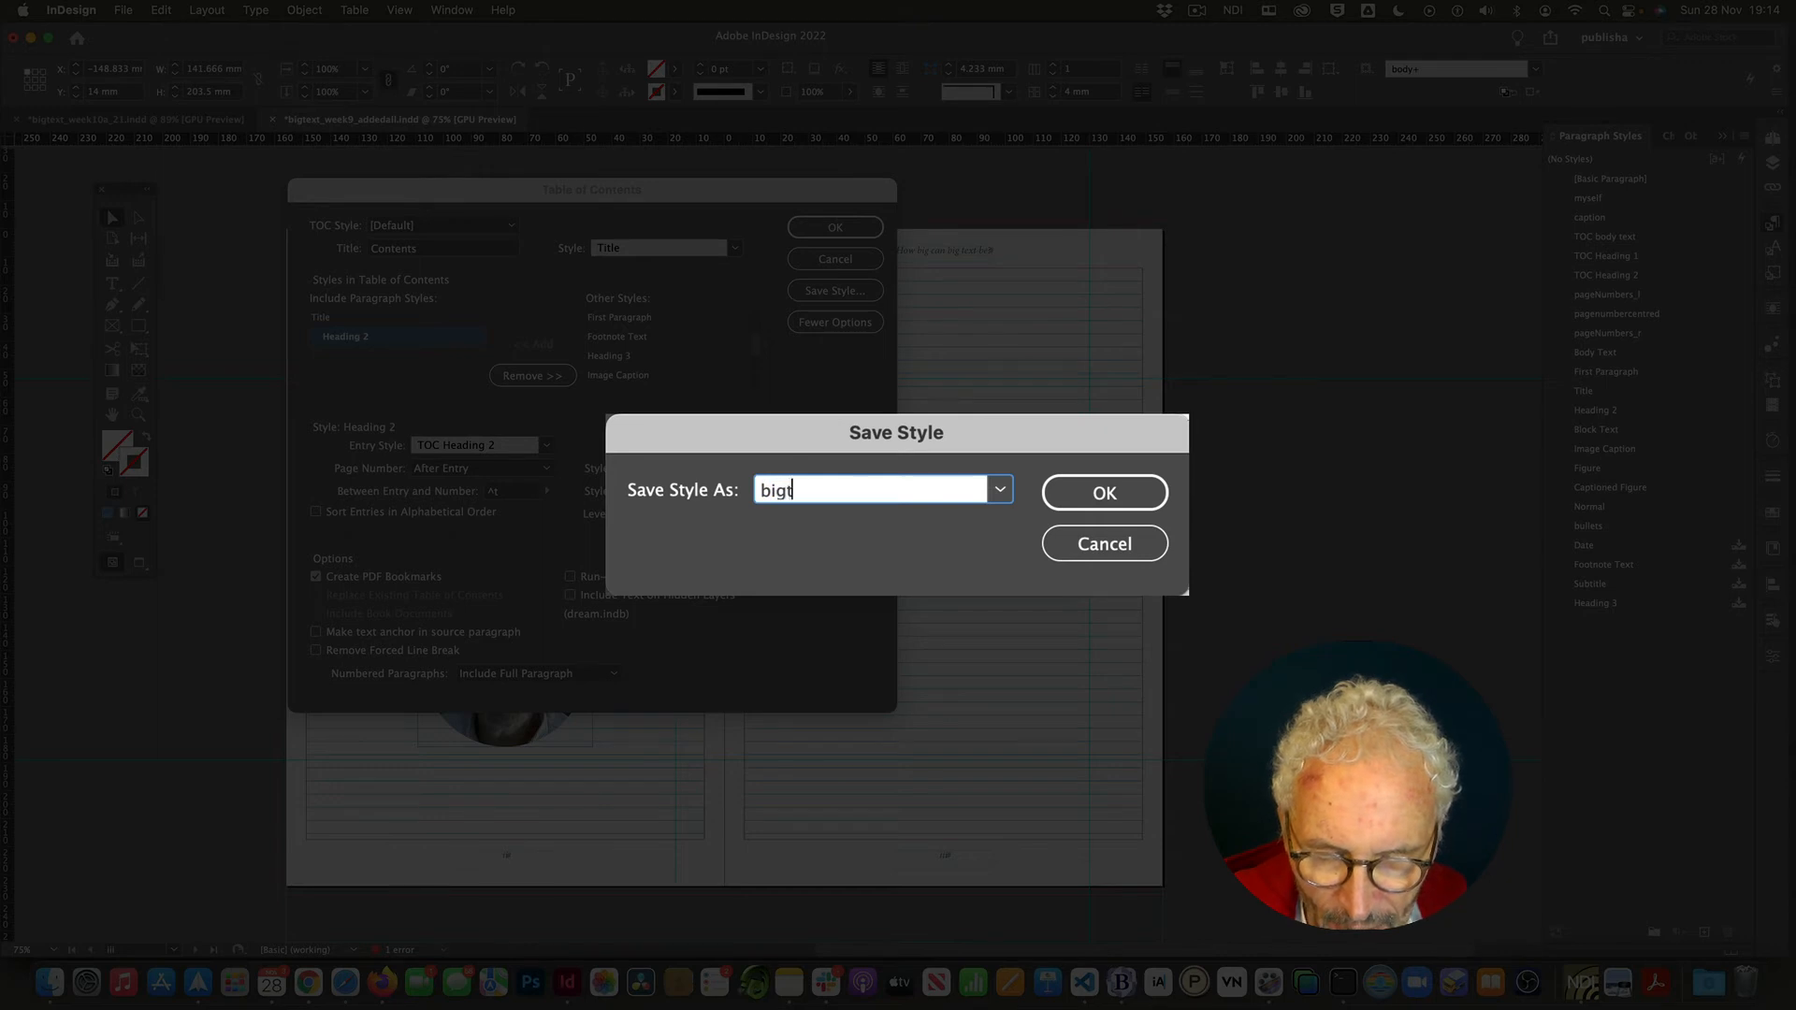
type("ext")
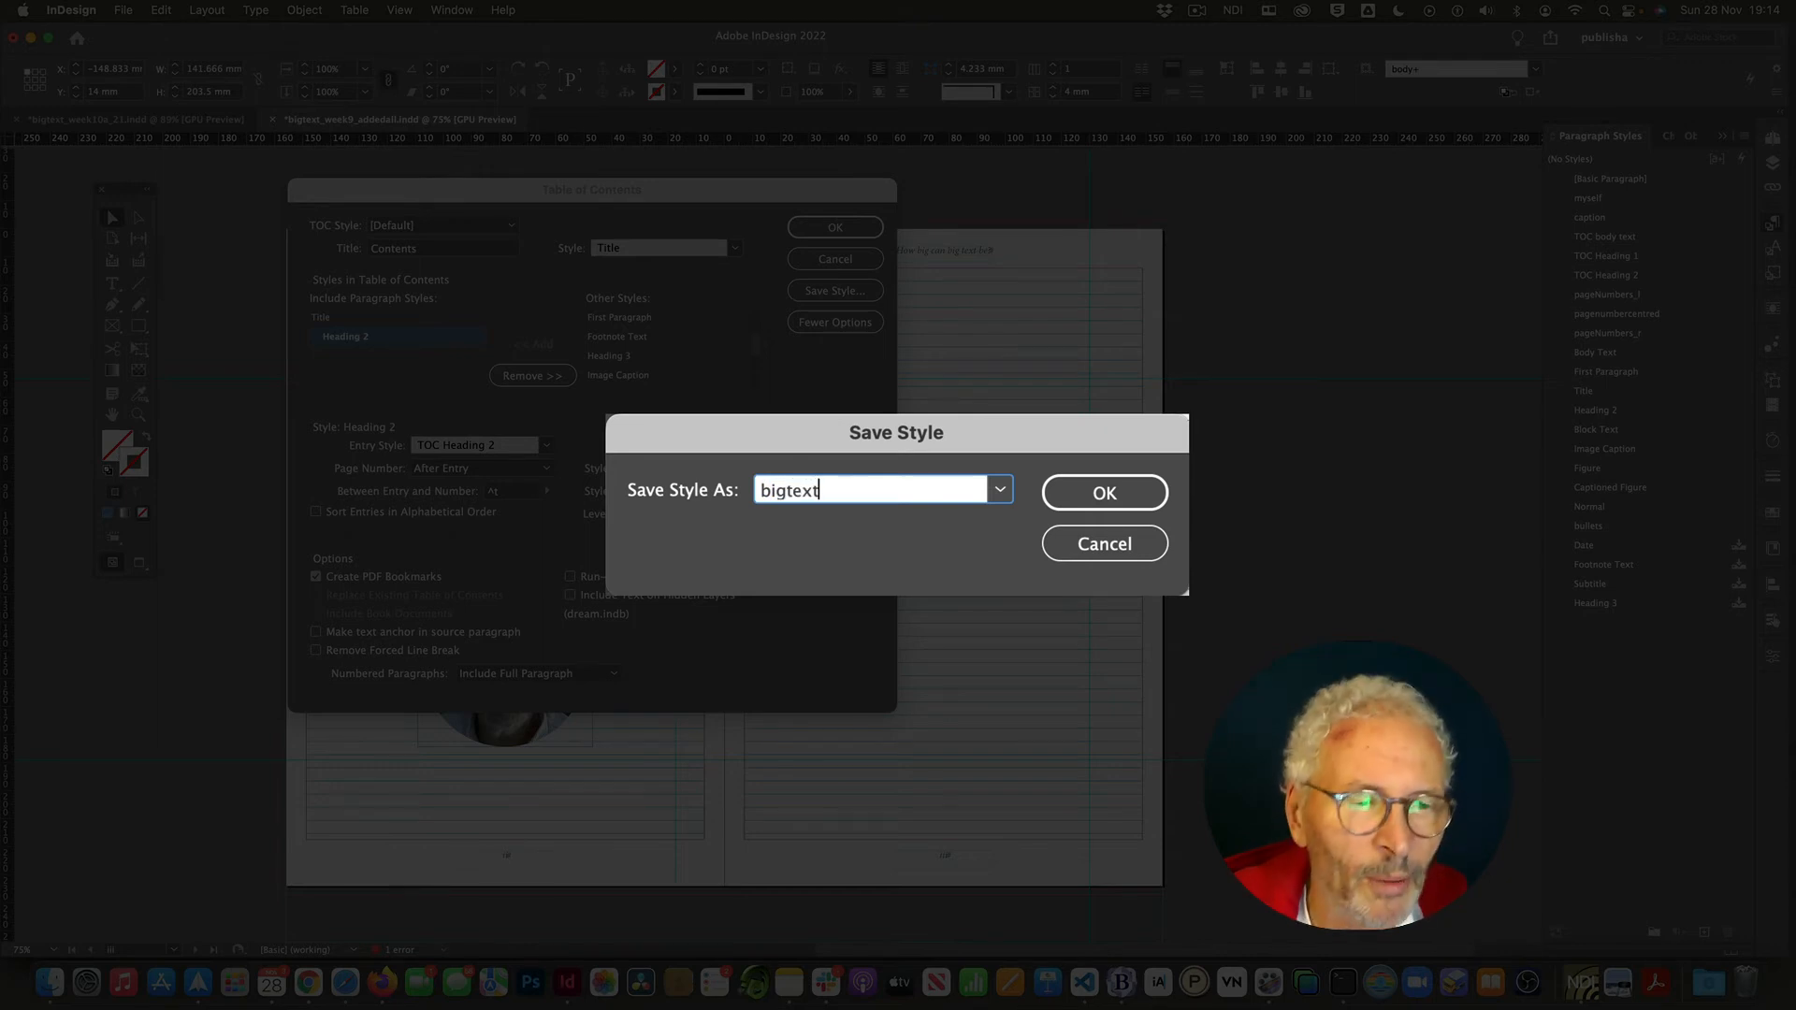
left_click(1093, 500)
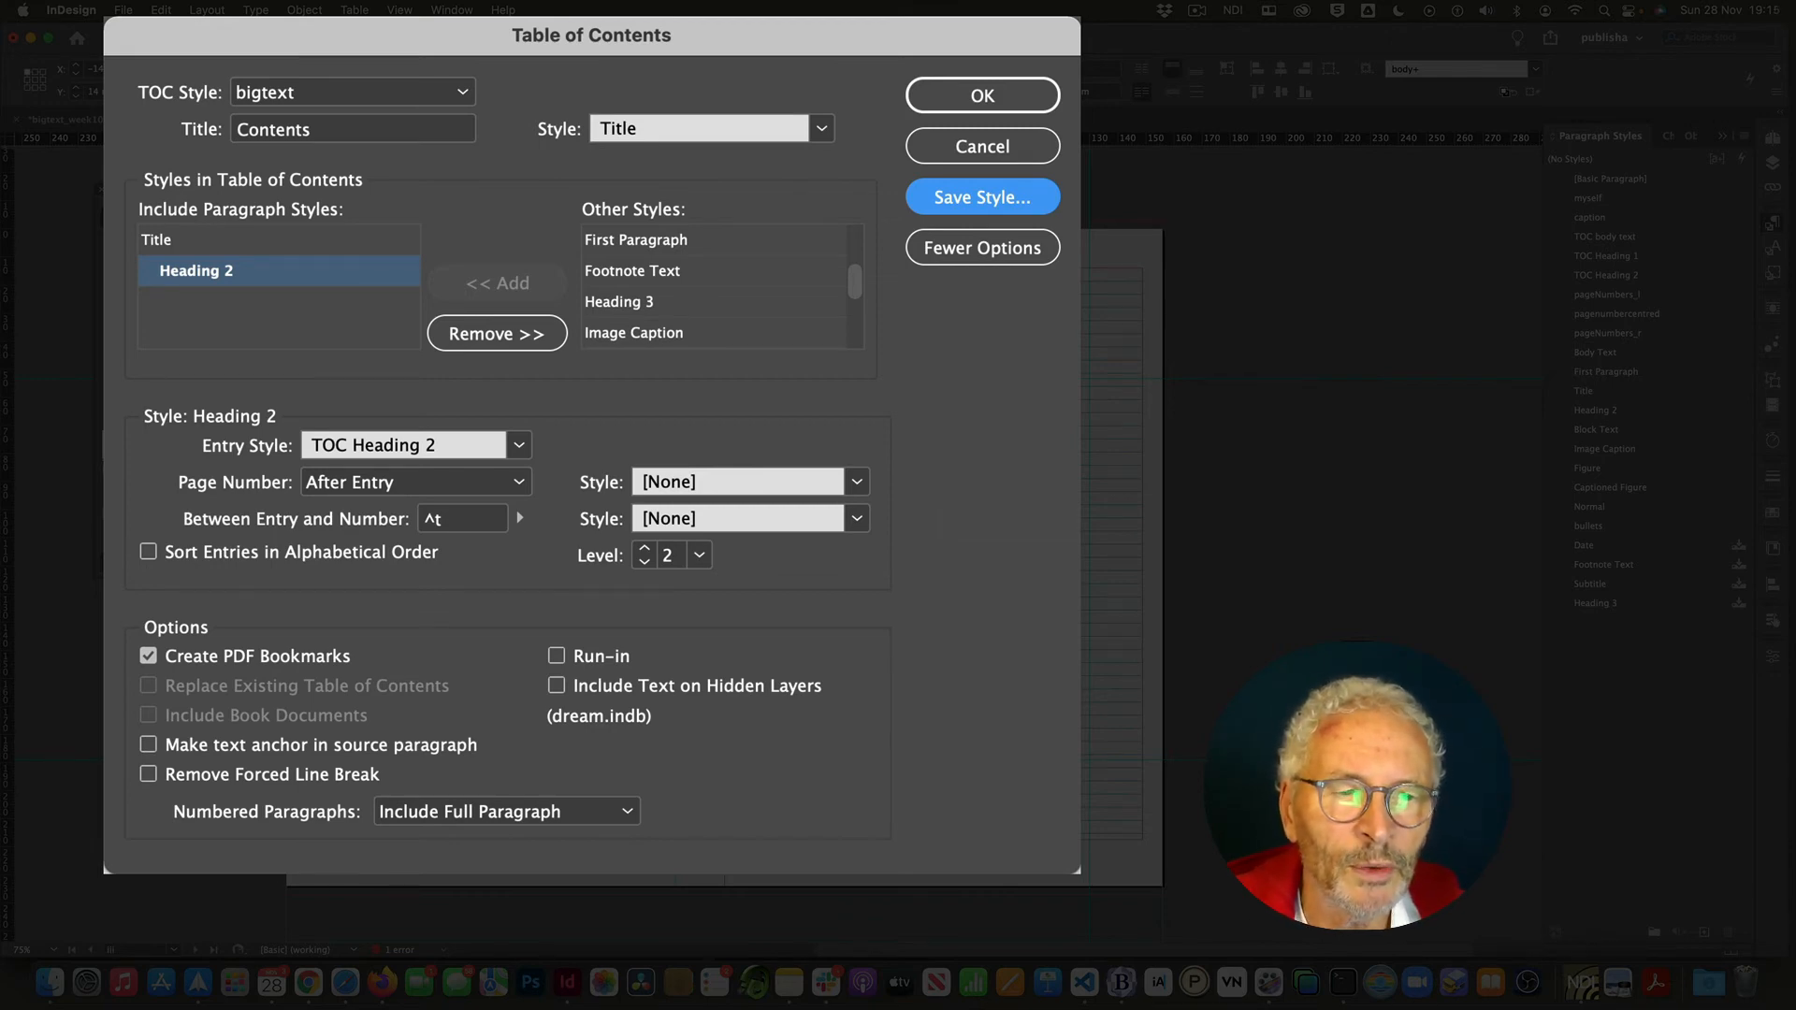
- Generate the table of contents, including overset text items, and place it on the right-hand page of the spread
left_click(958, 93)
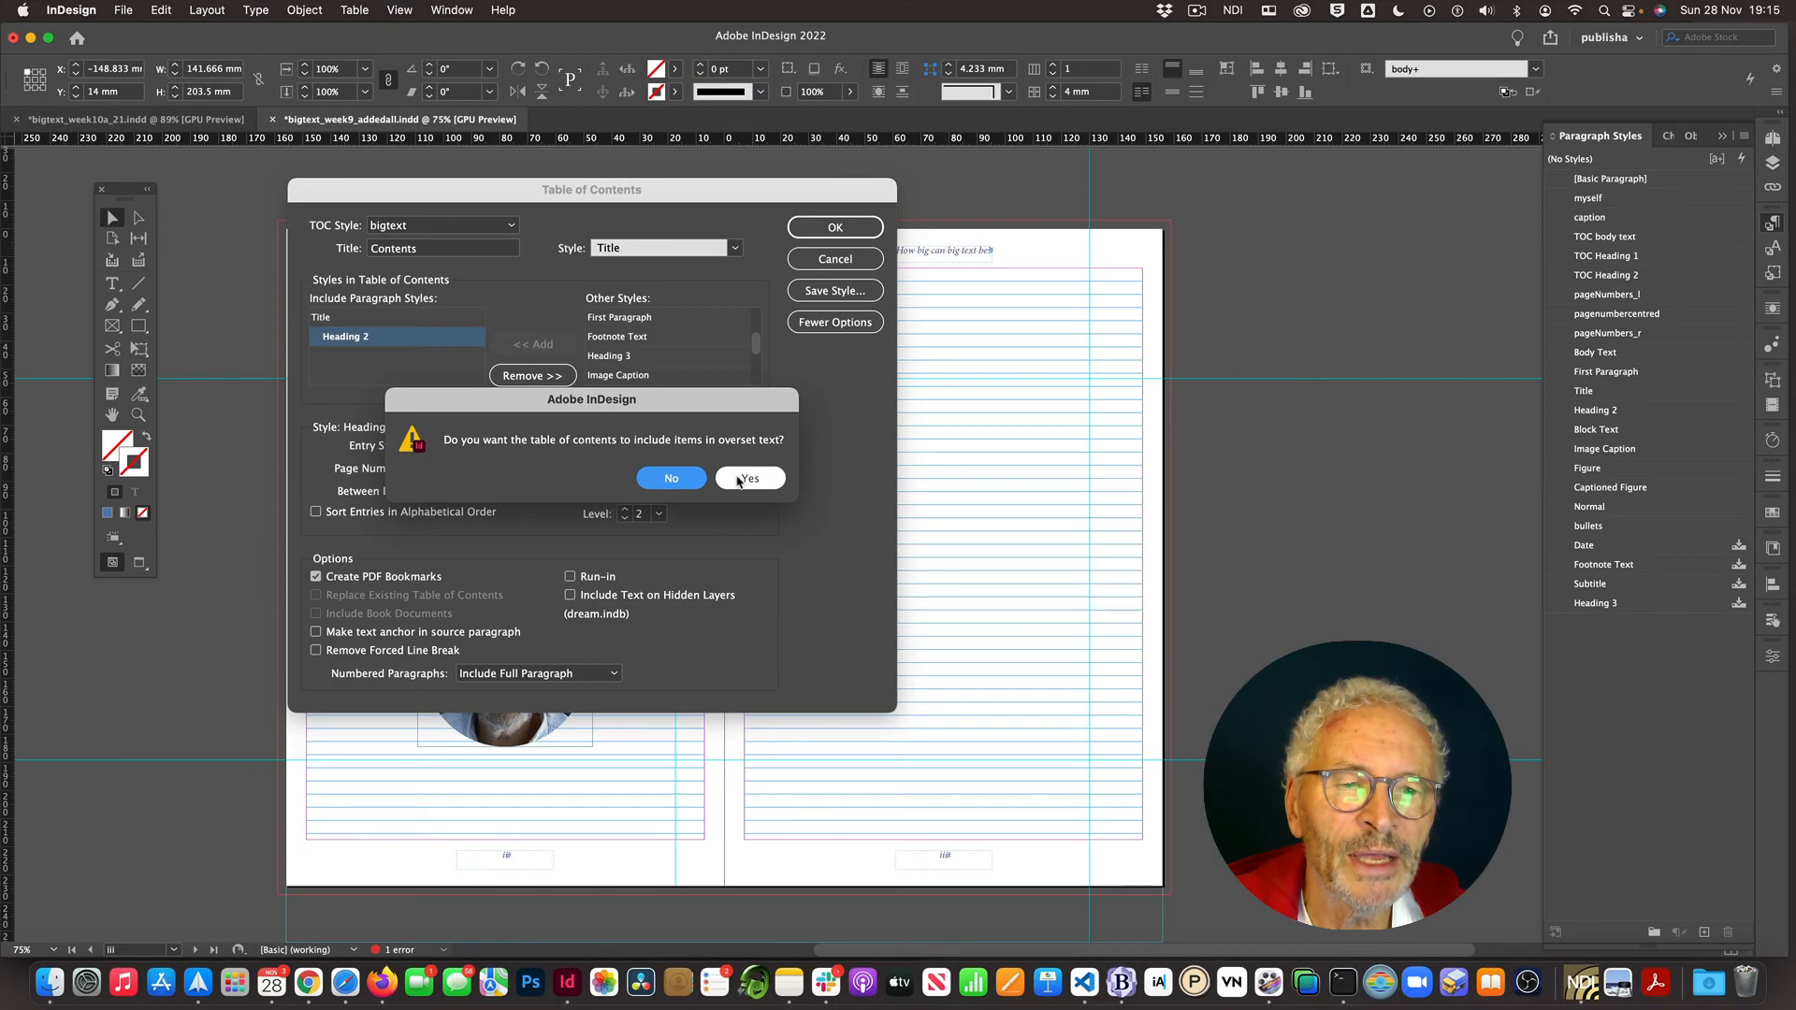
left_click(738, 480)
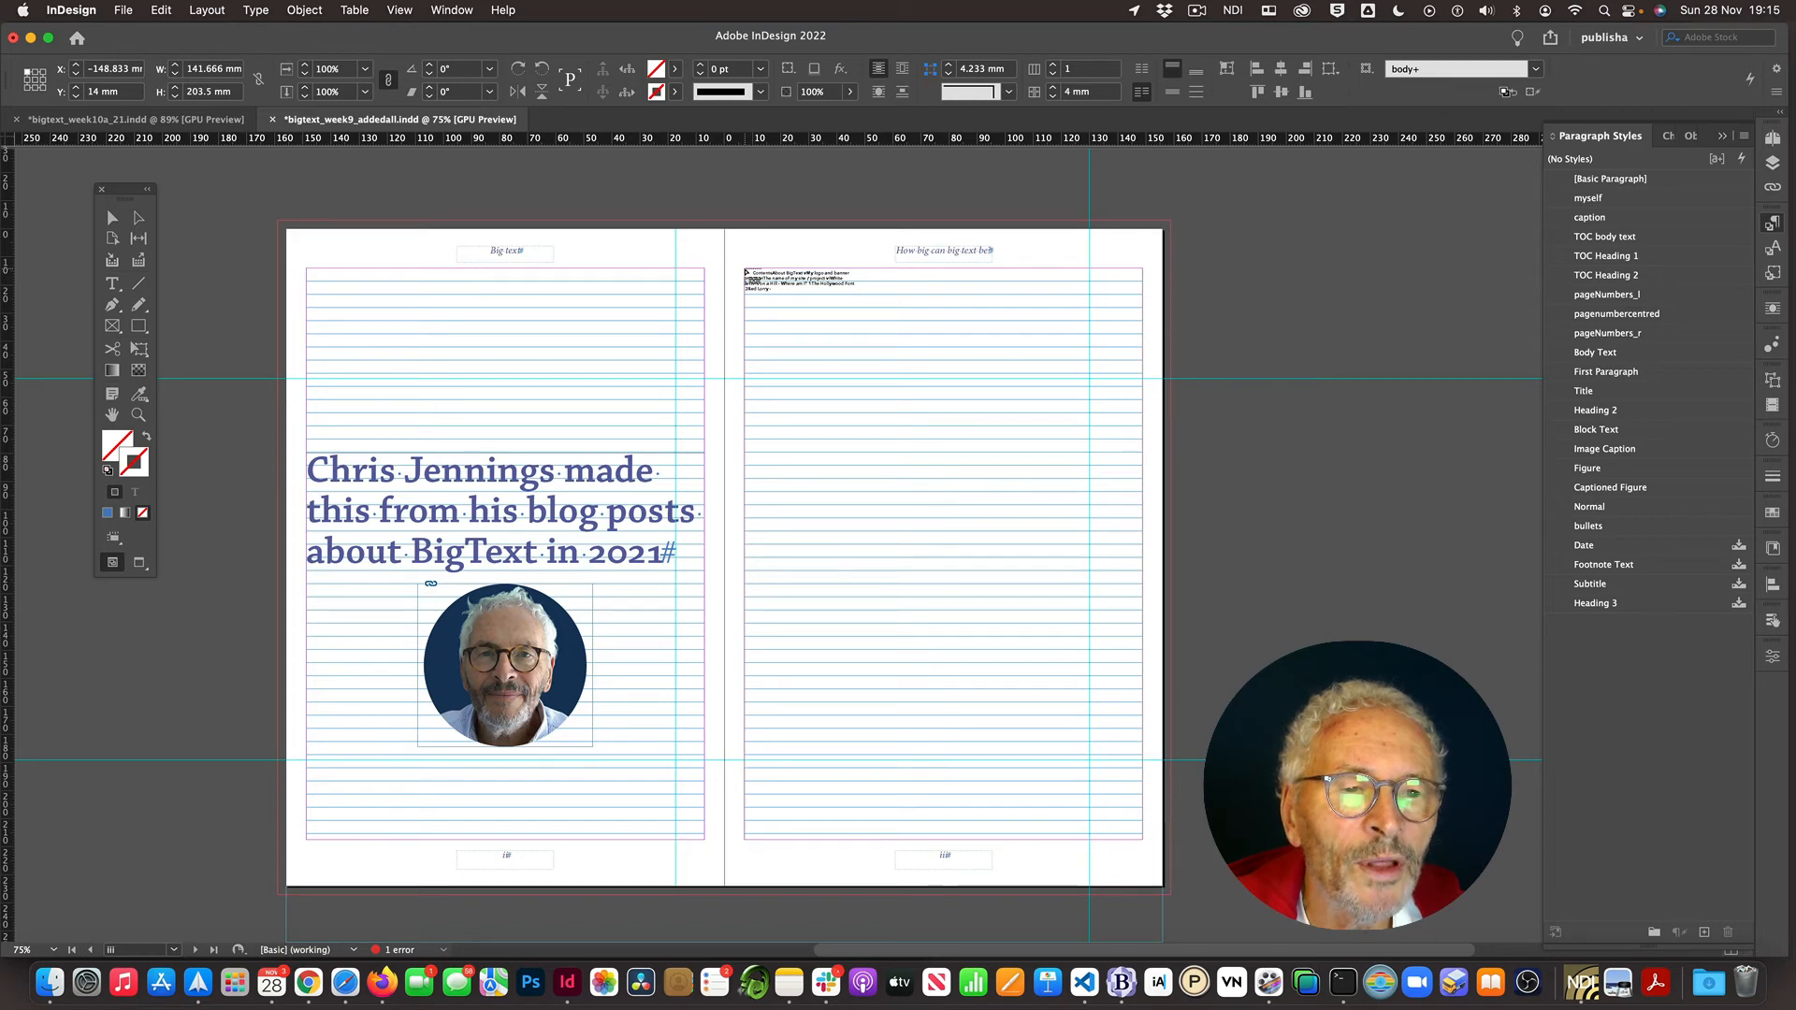
left_click(746, 272)
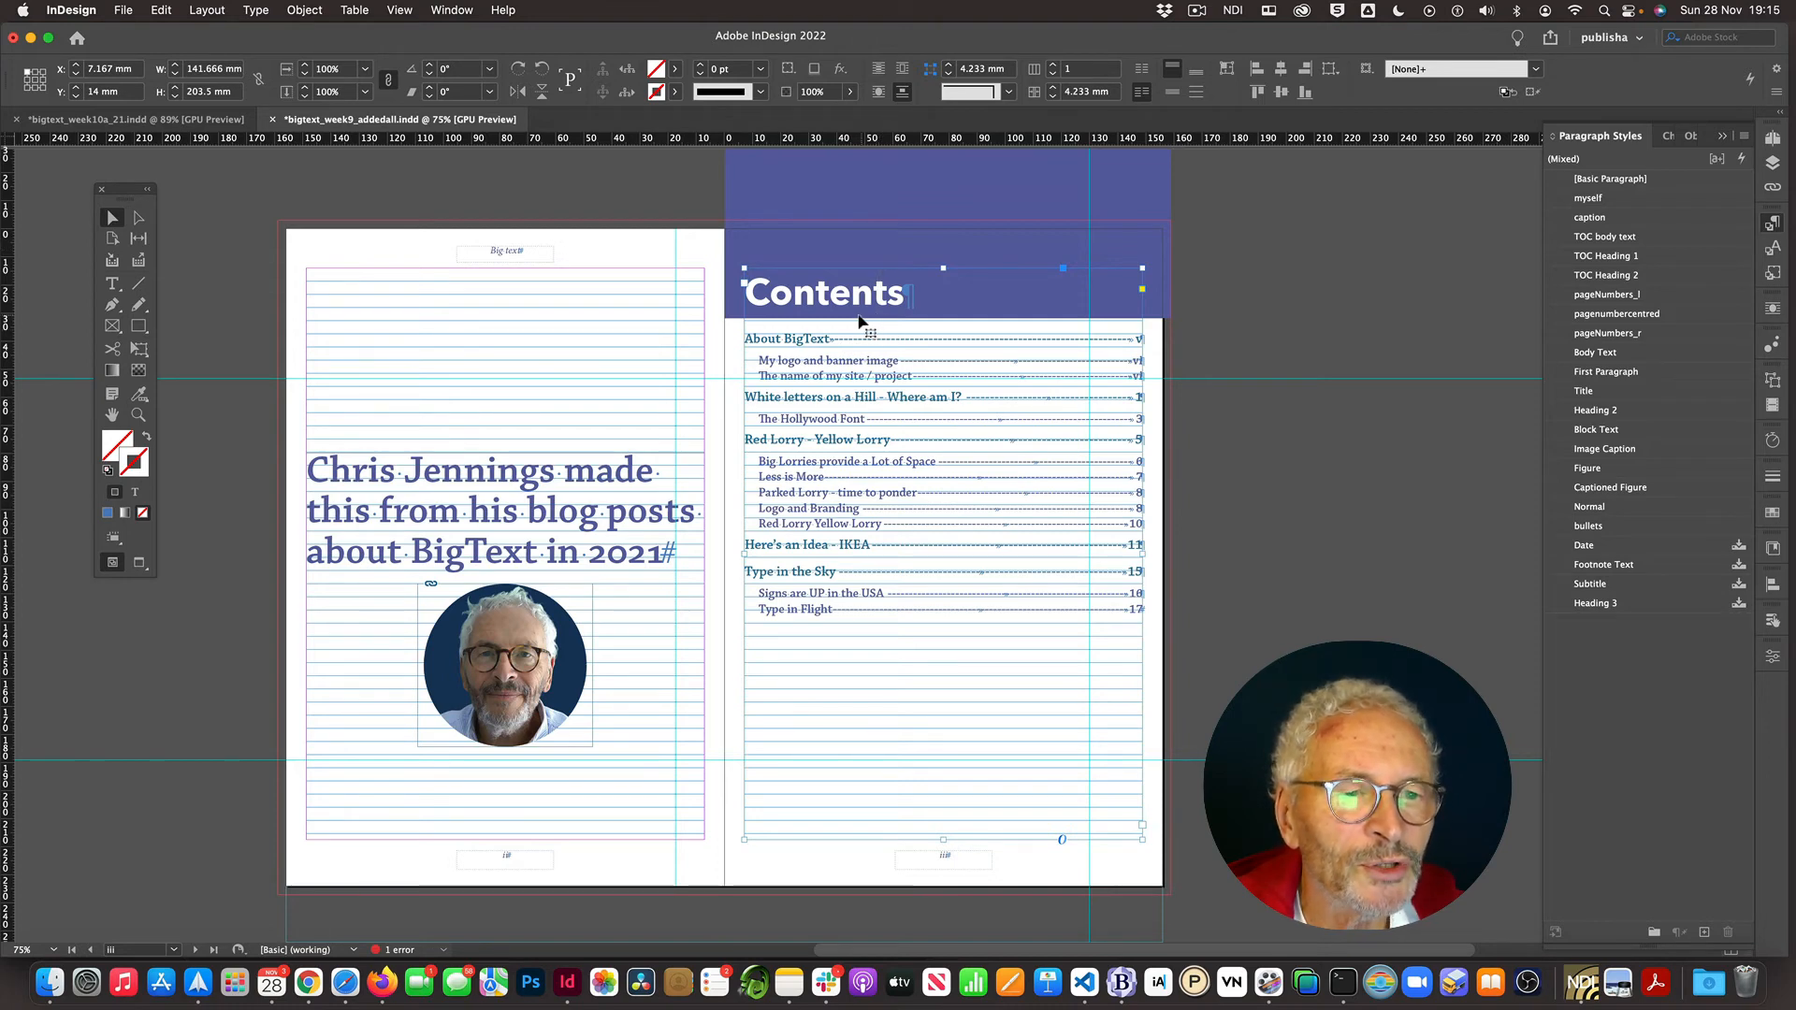
- Move the table of contents frame down to a Y position of about 52.65 mm
left_click_drag(861, 318, 857, 429)
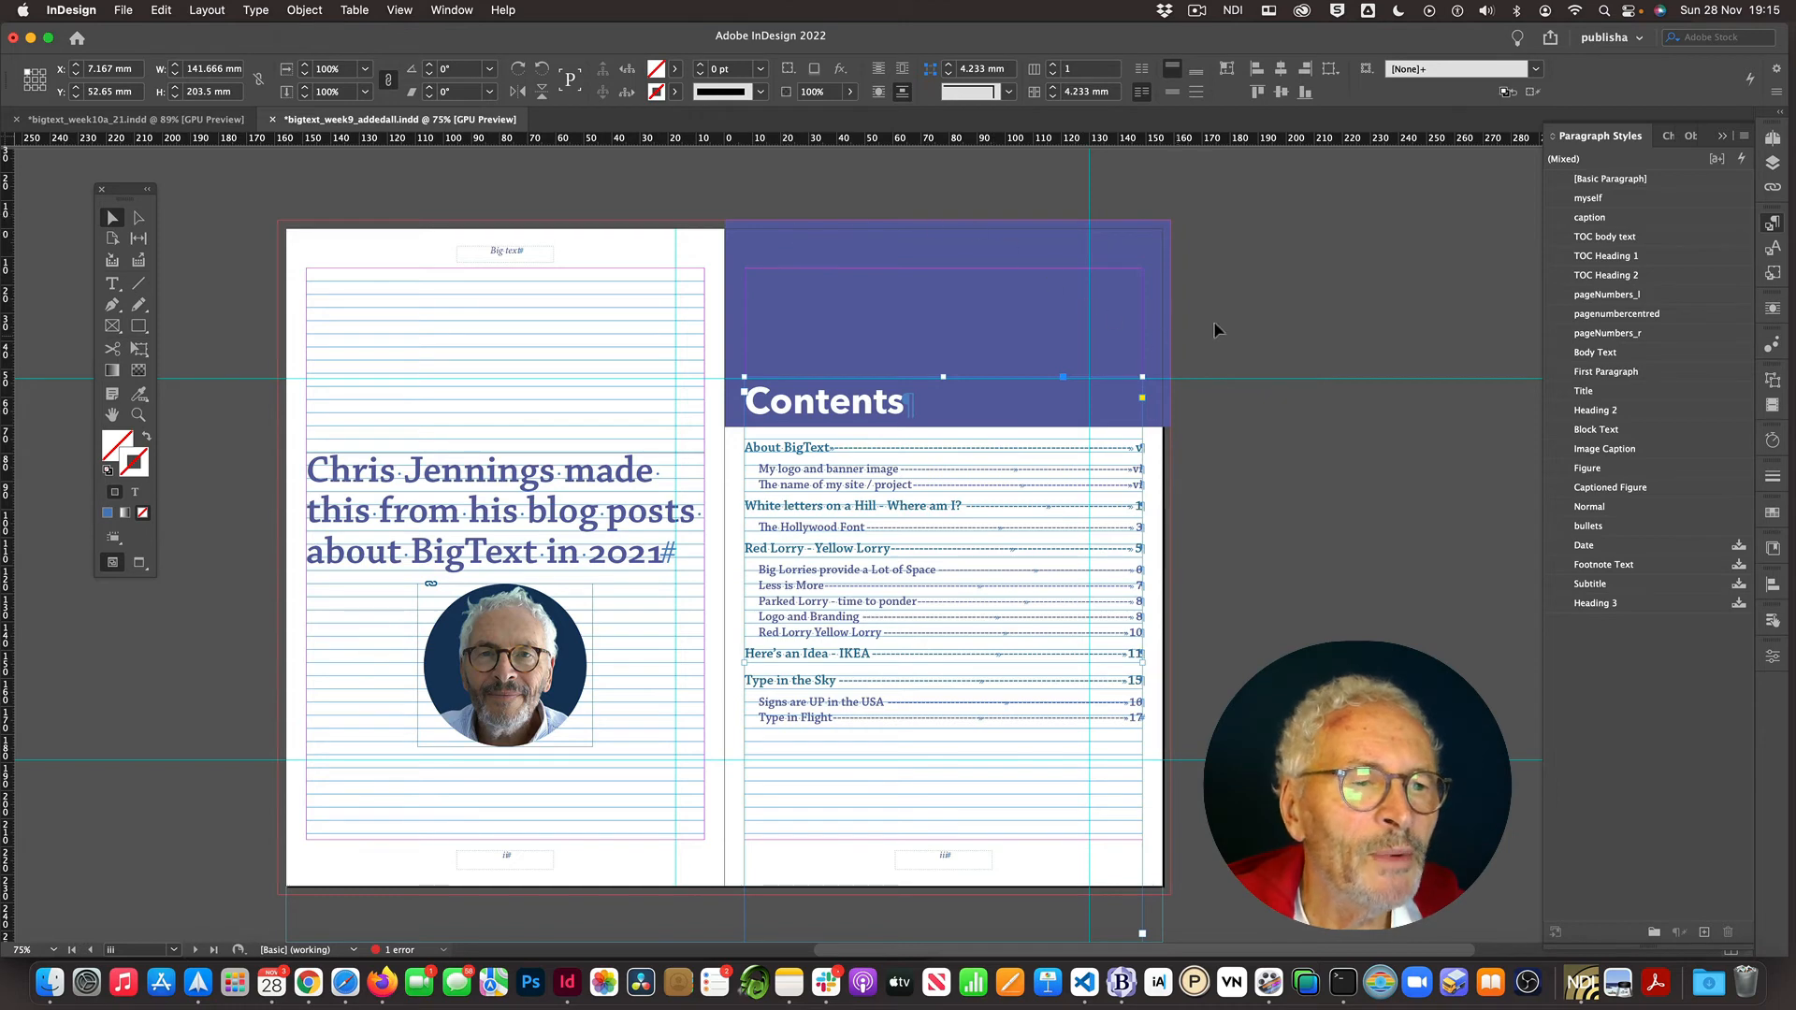
left_click(1237, 307)
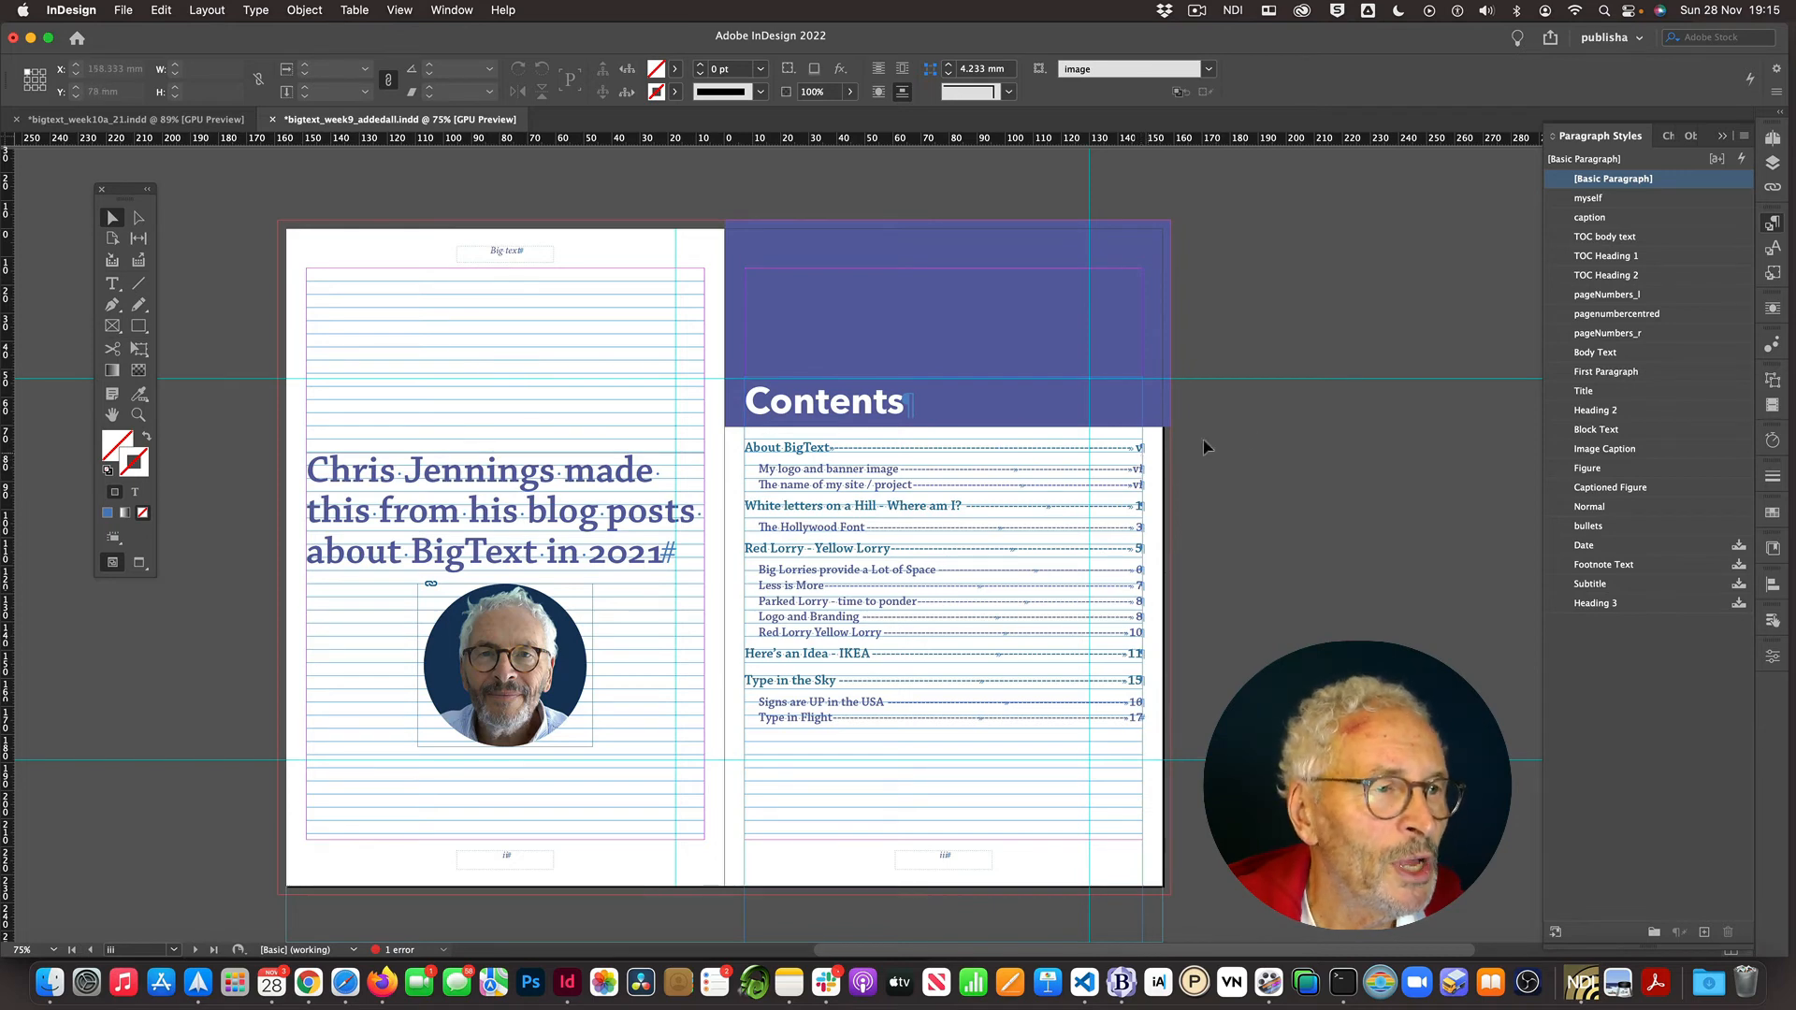
- Check which paragraph style is applied to the first entry of the table of contents
left_click(1666, 137)
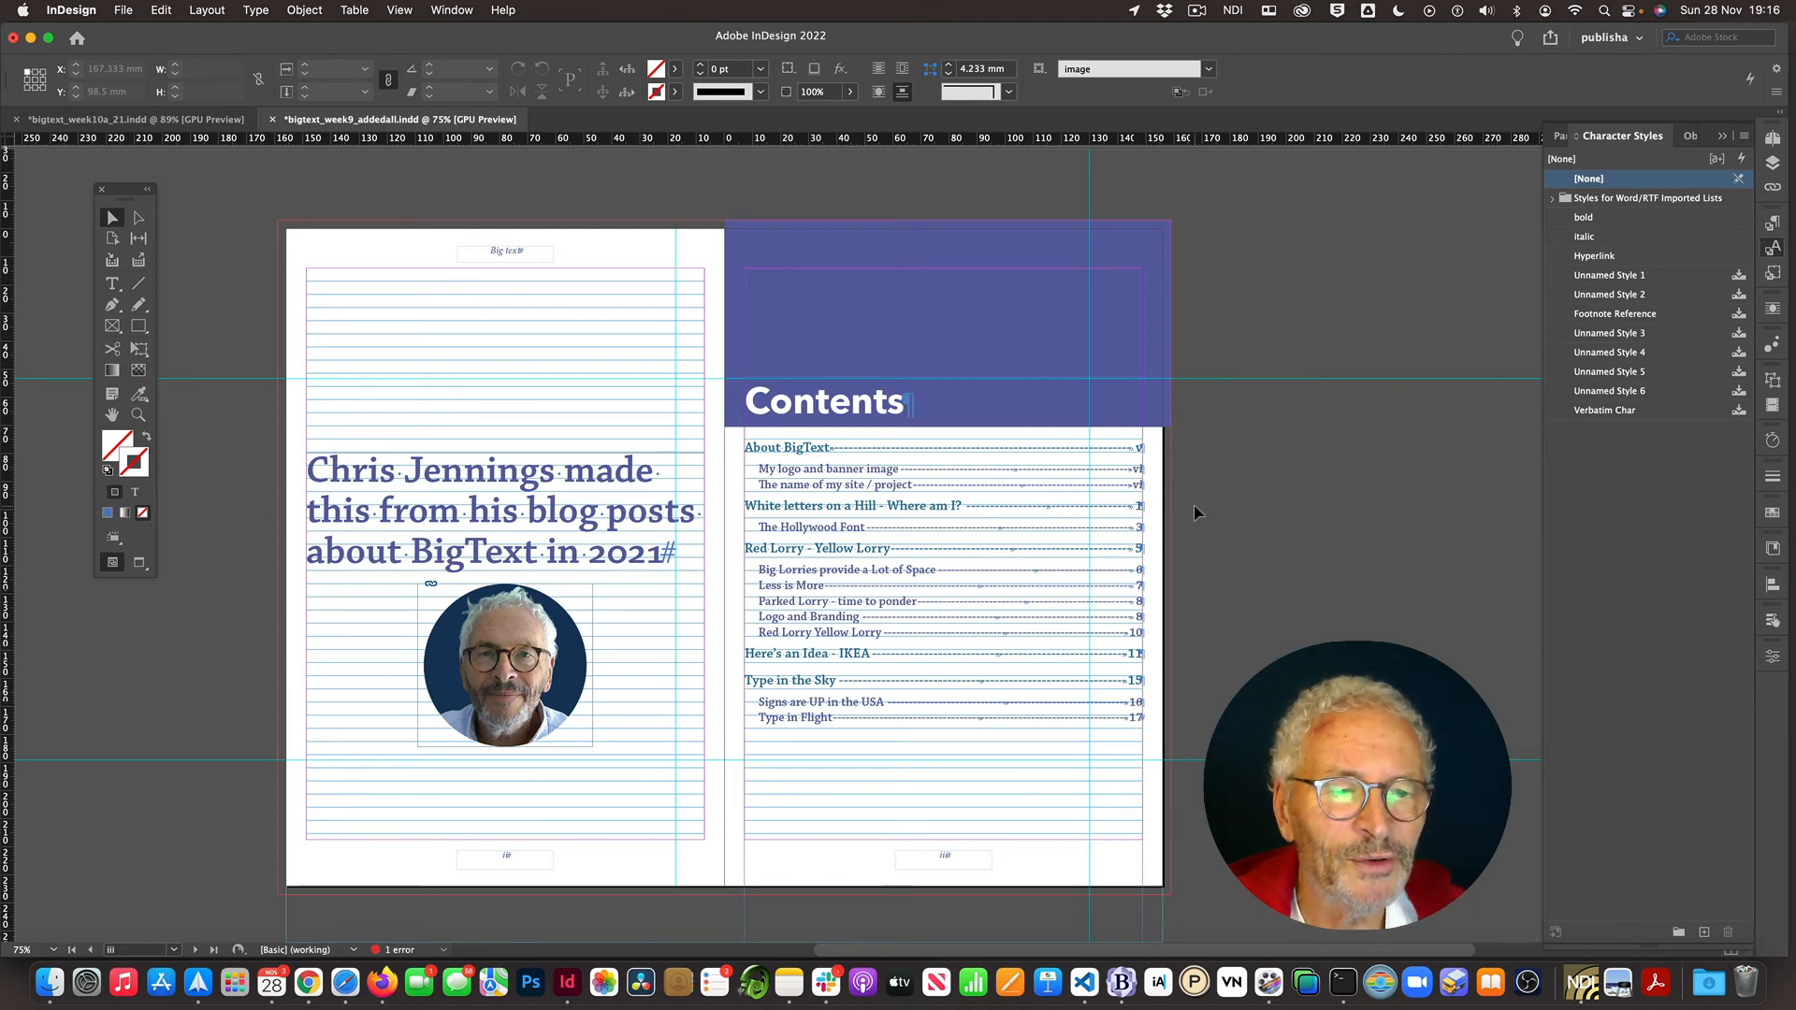
double_click(803, 459)
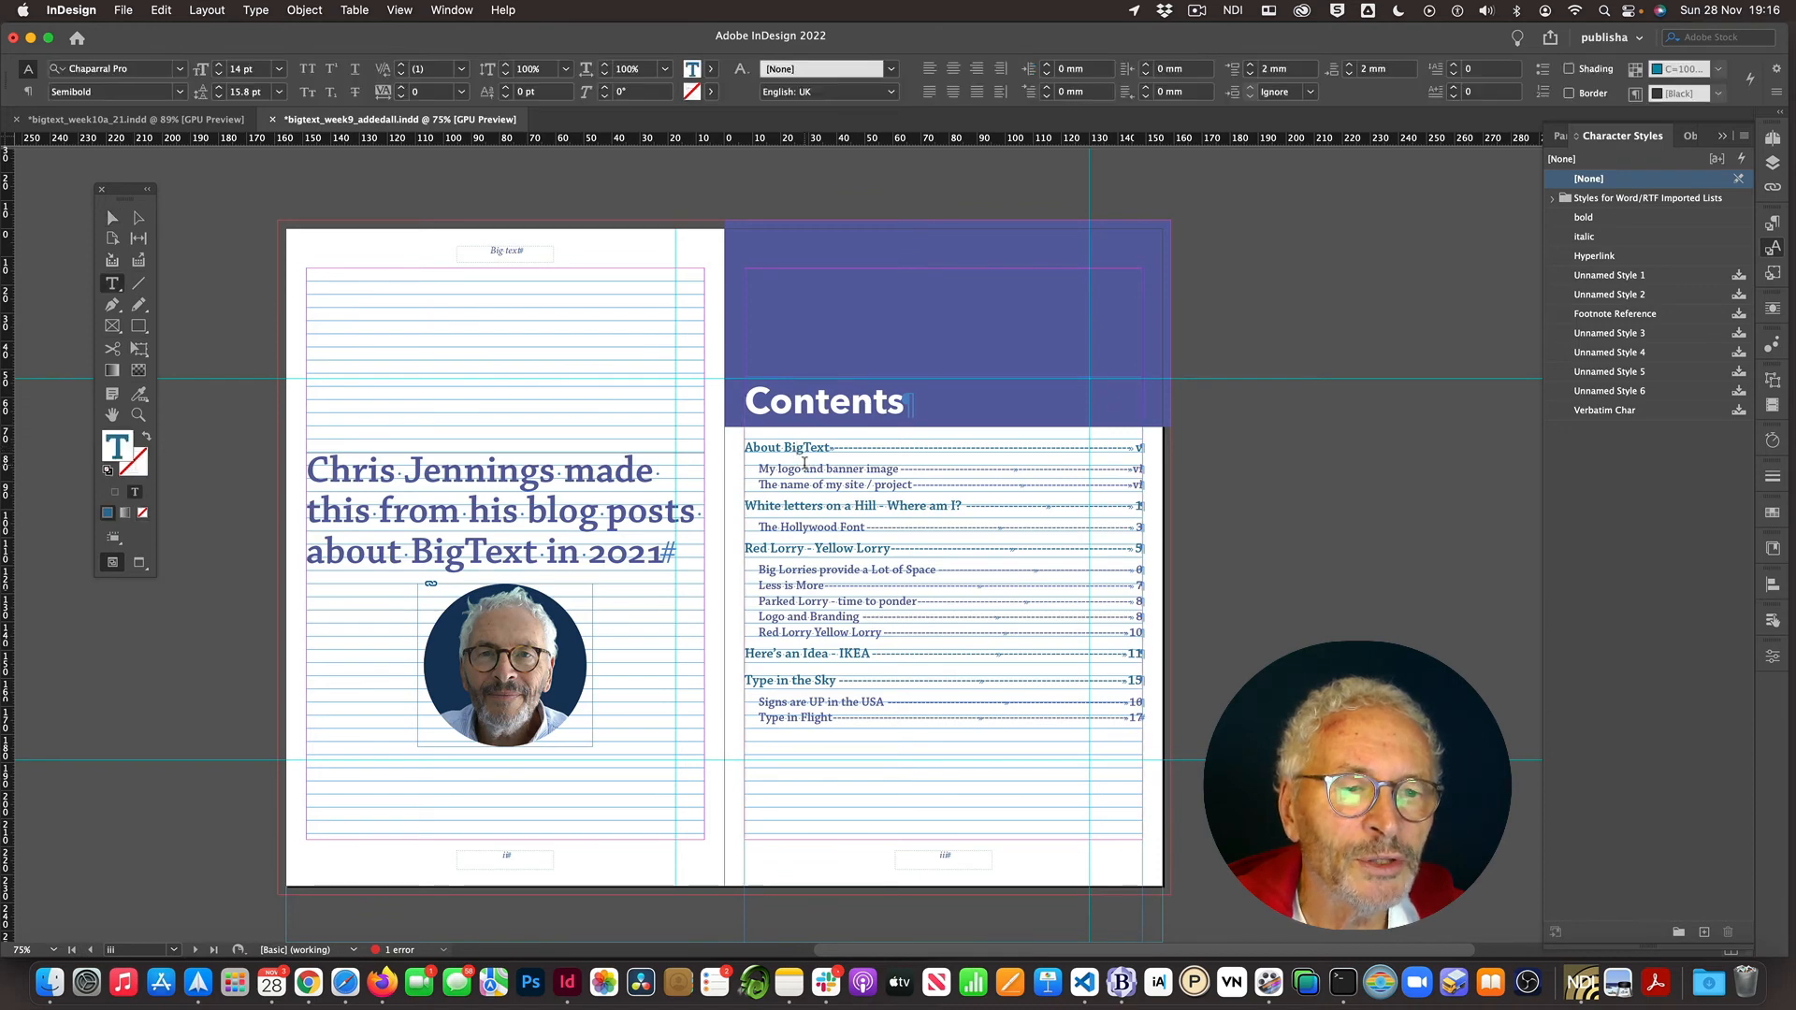
left_click(1558, 138)
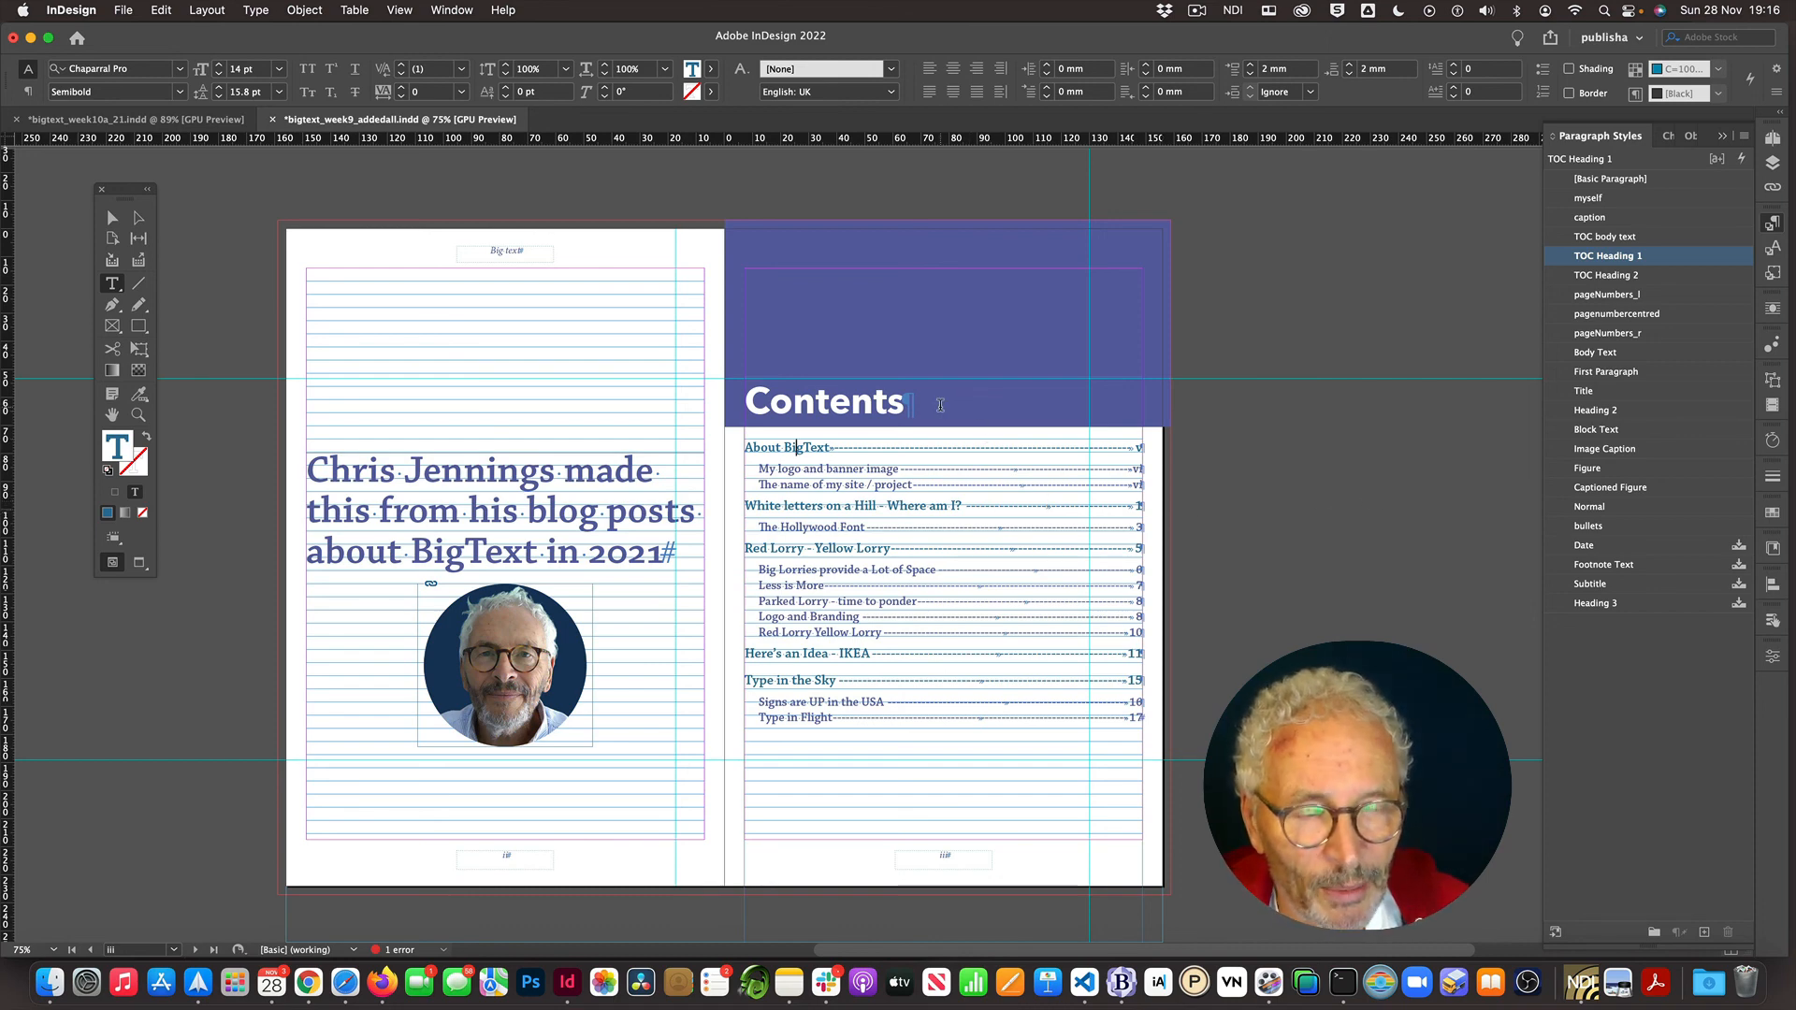
- Update the table of contents
scroll(941, 405, "down", 20)
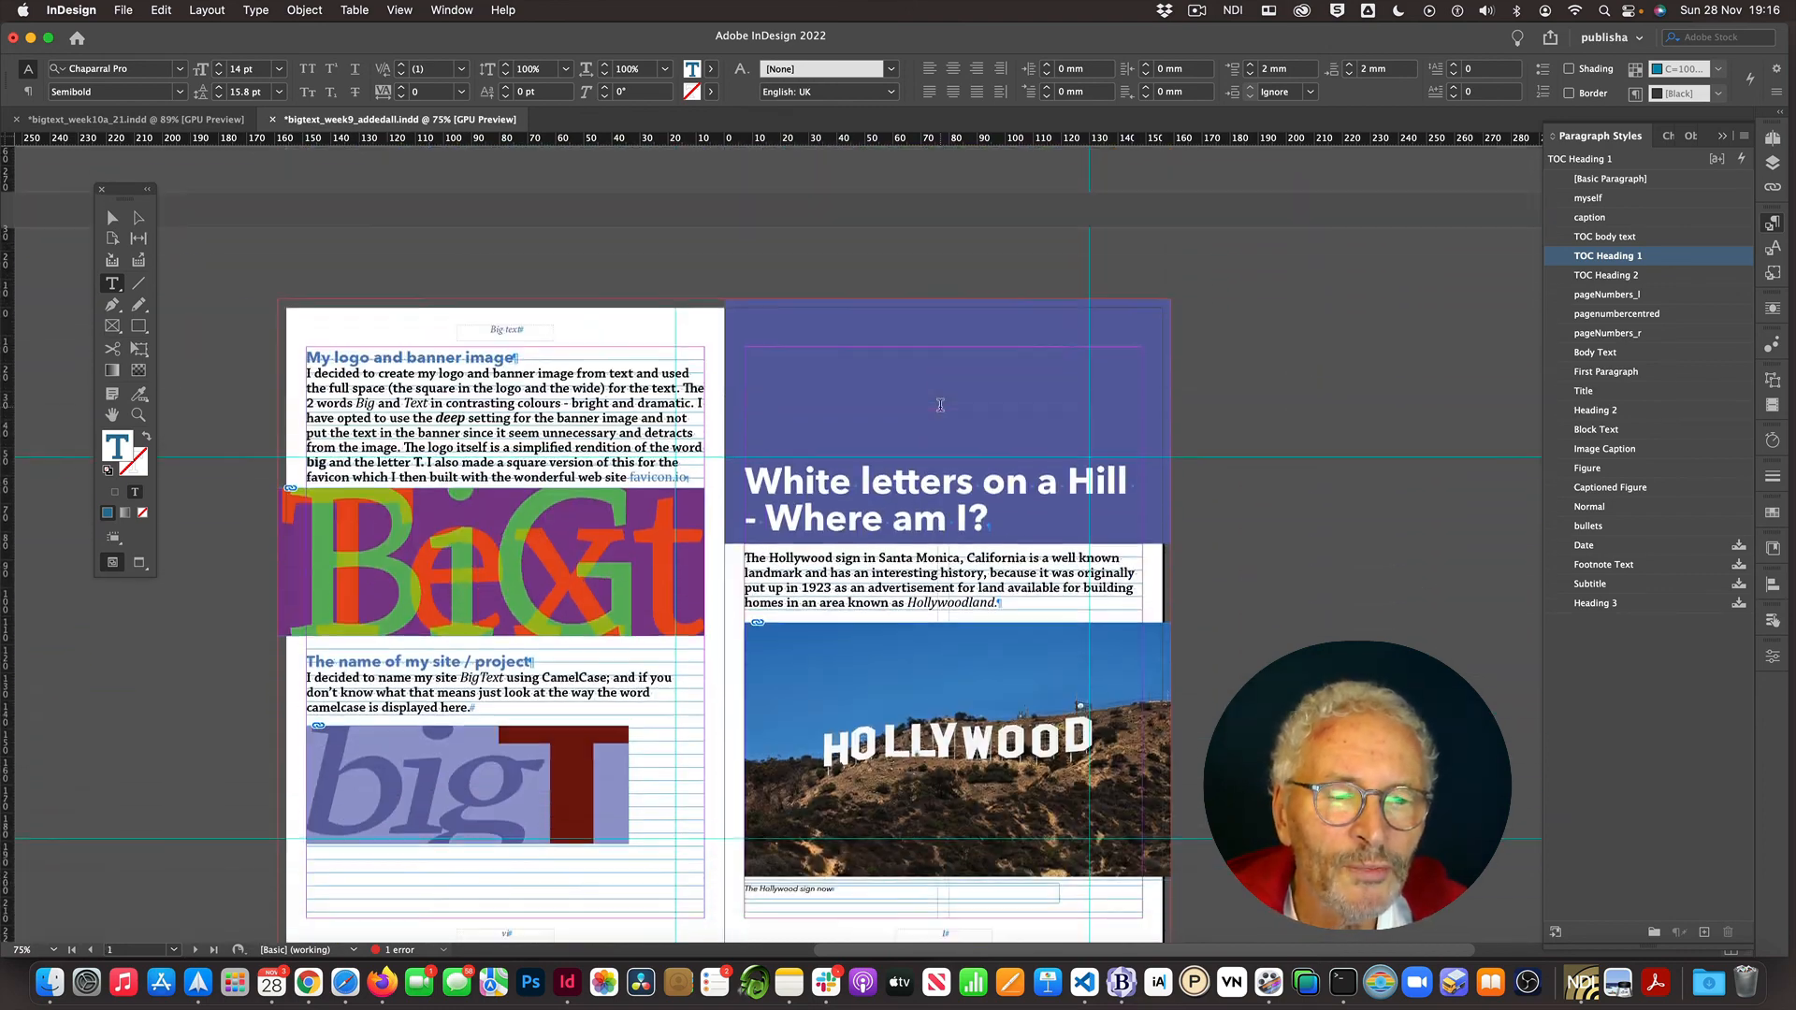
scroll(941, 405, "down", 5)
scroll(940, 405, "up", 6)
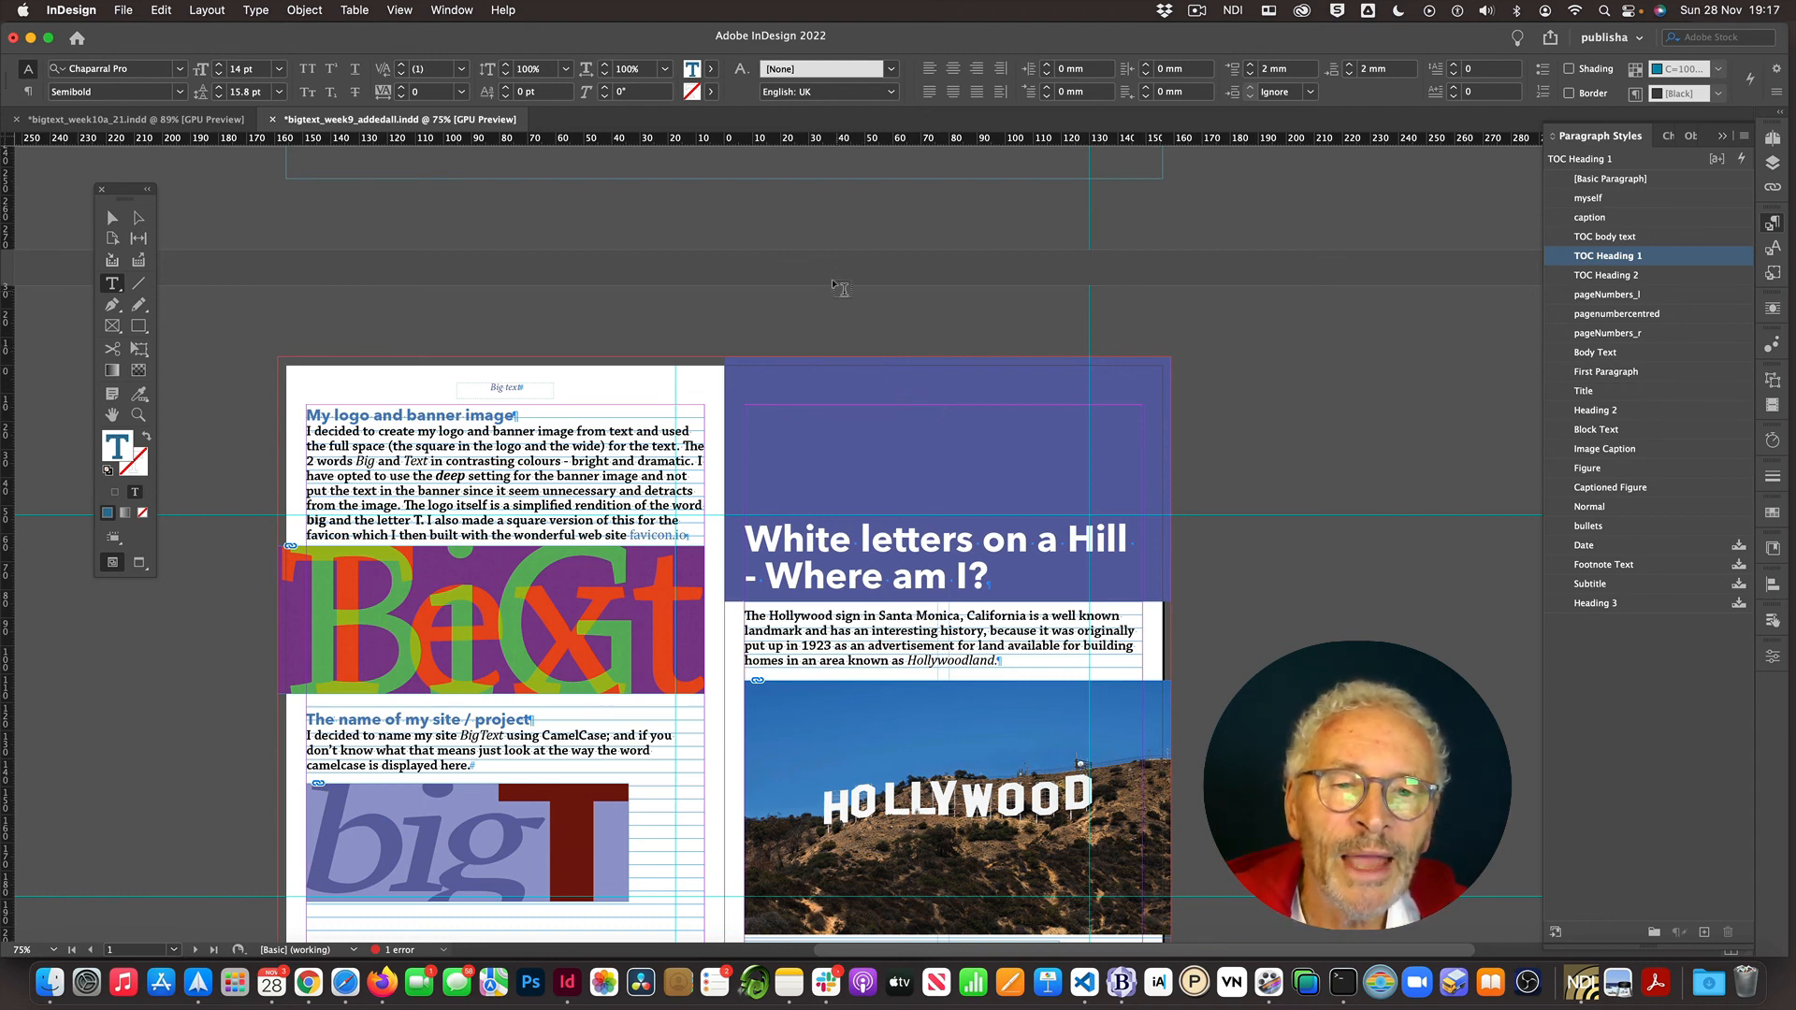
scroll(842, 299, "up", 5)
scroll(848, 302, "up", 15)
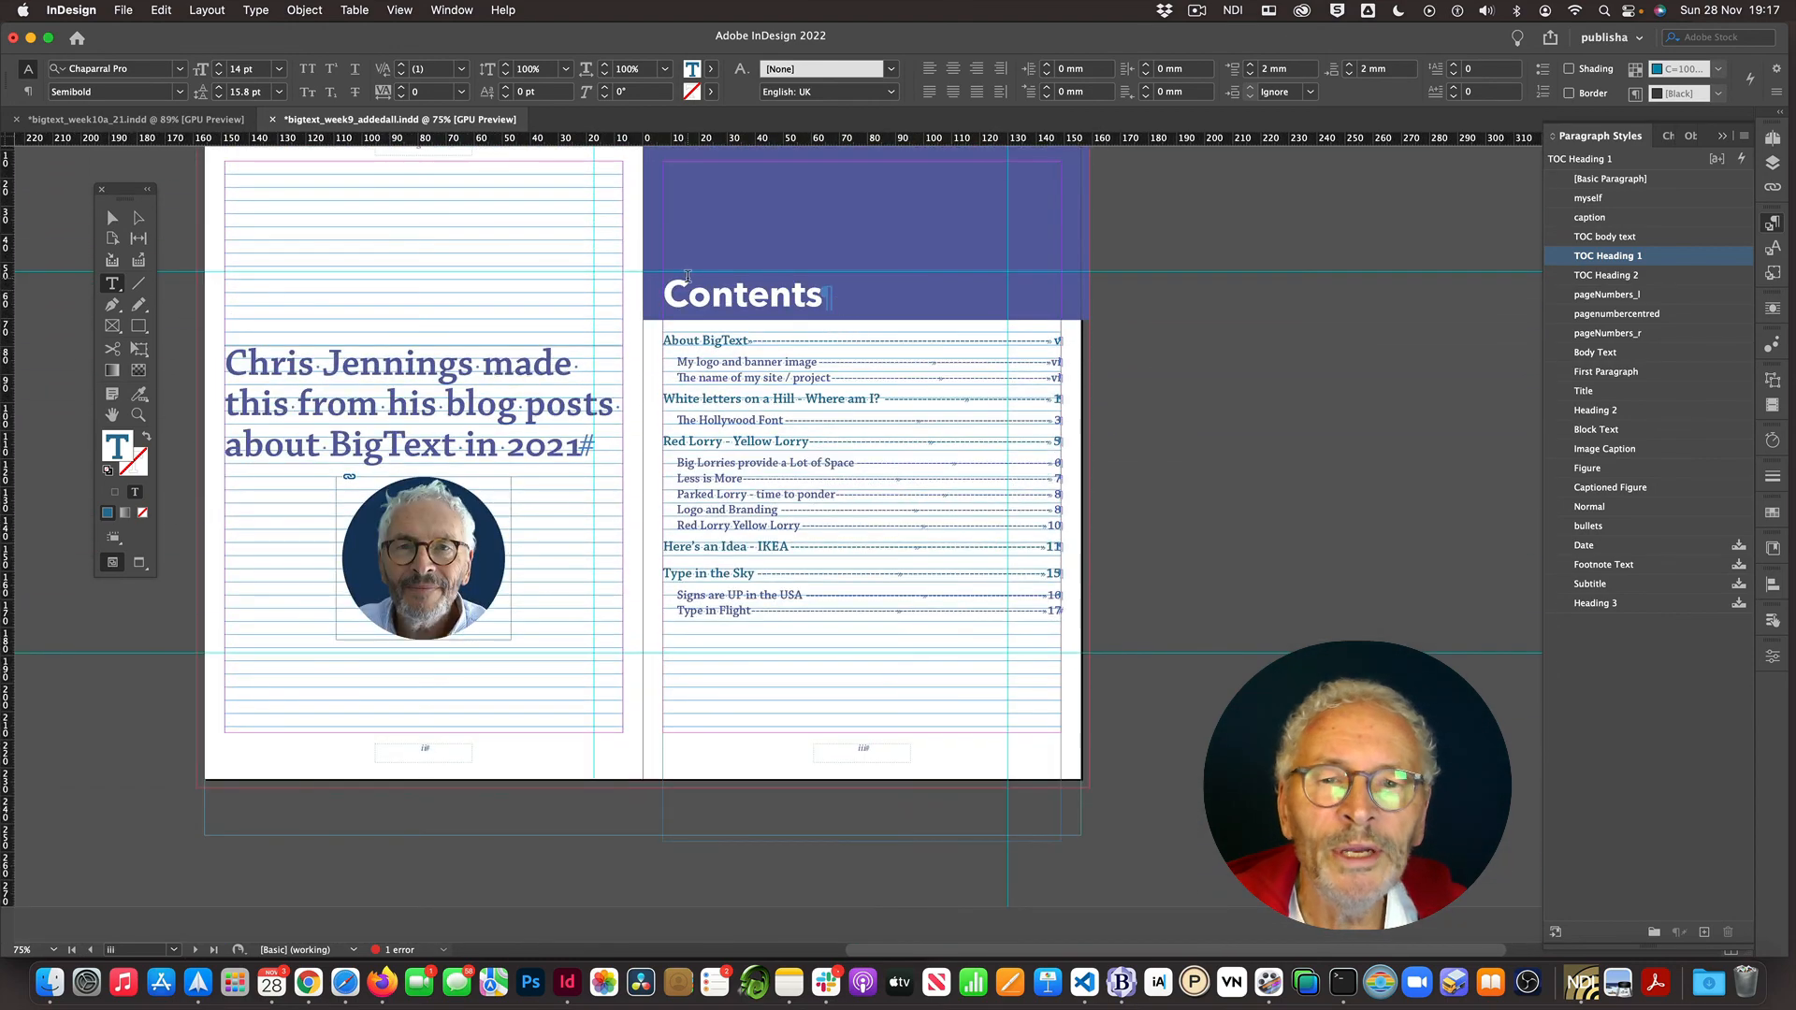
scroll(835, 302, "up", 1)
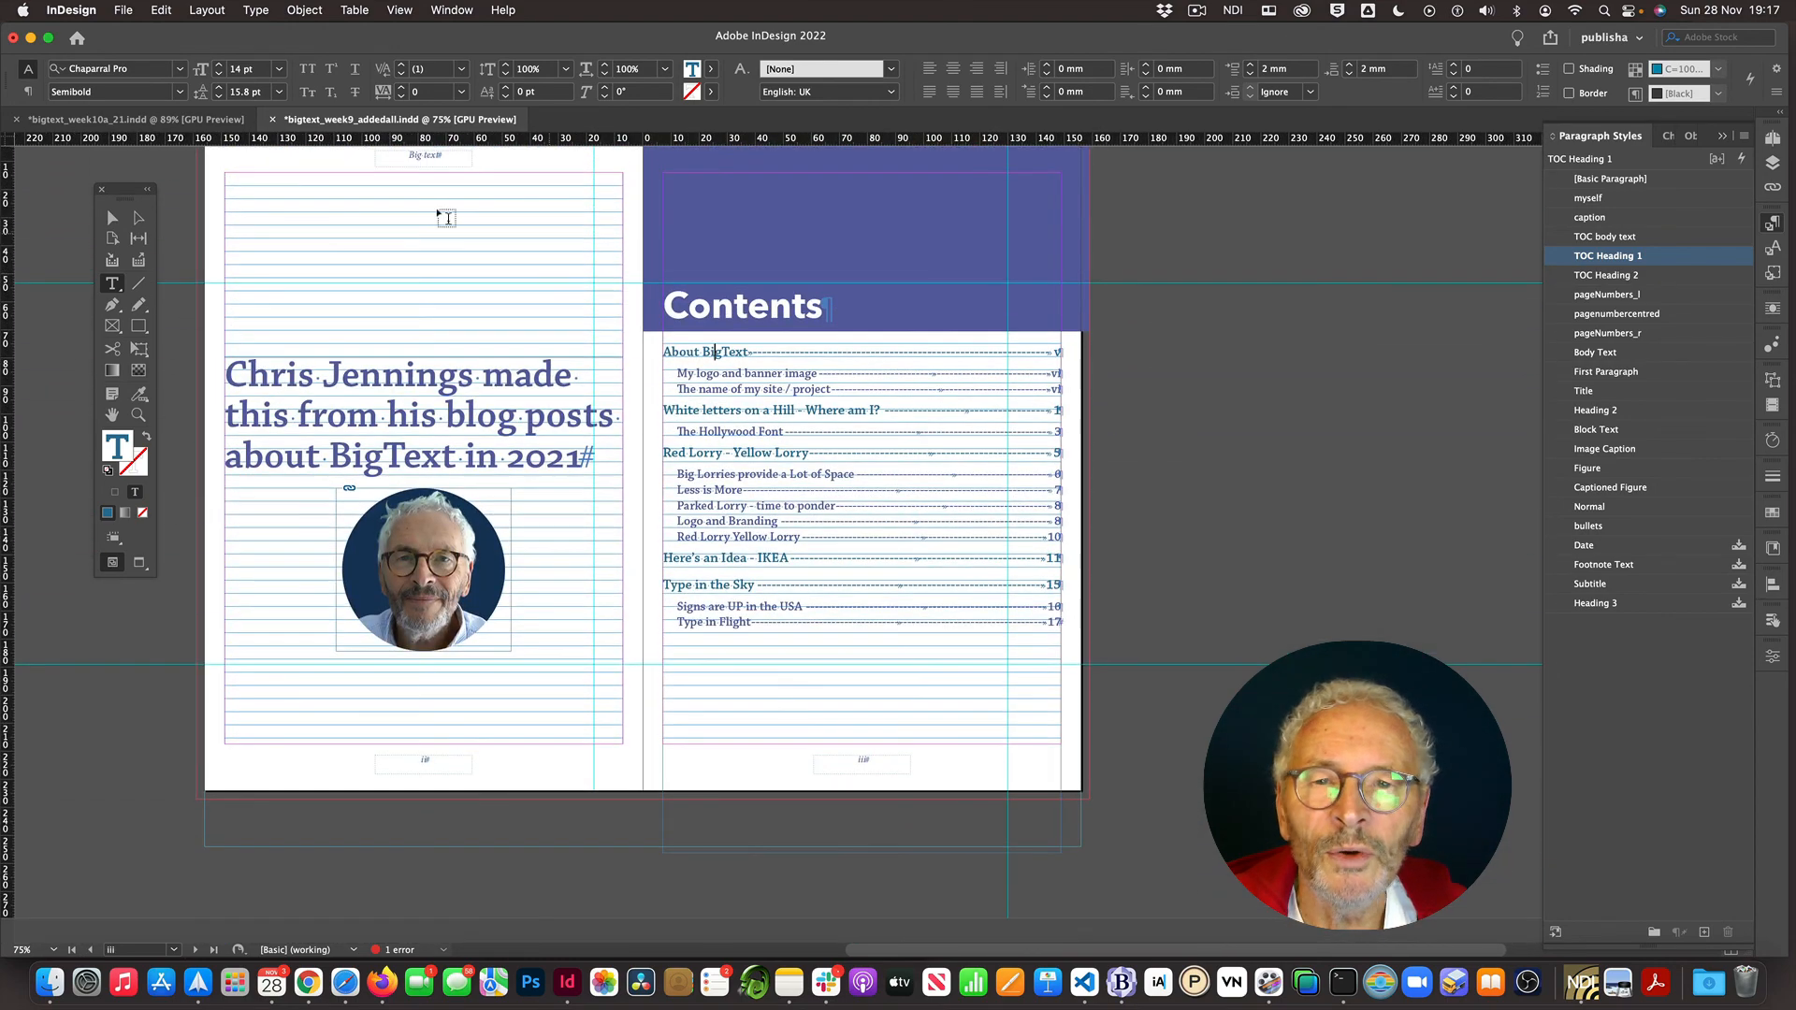
left_click(208, 10)
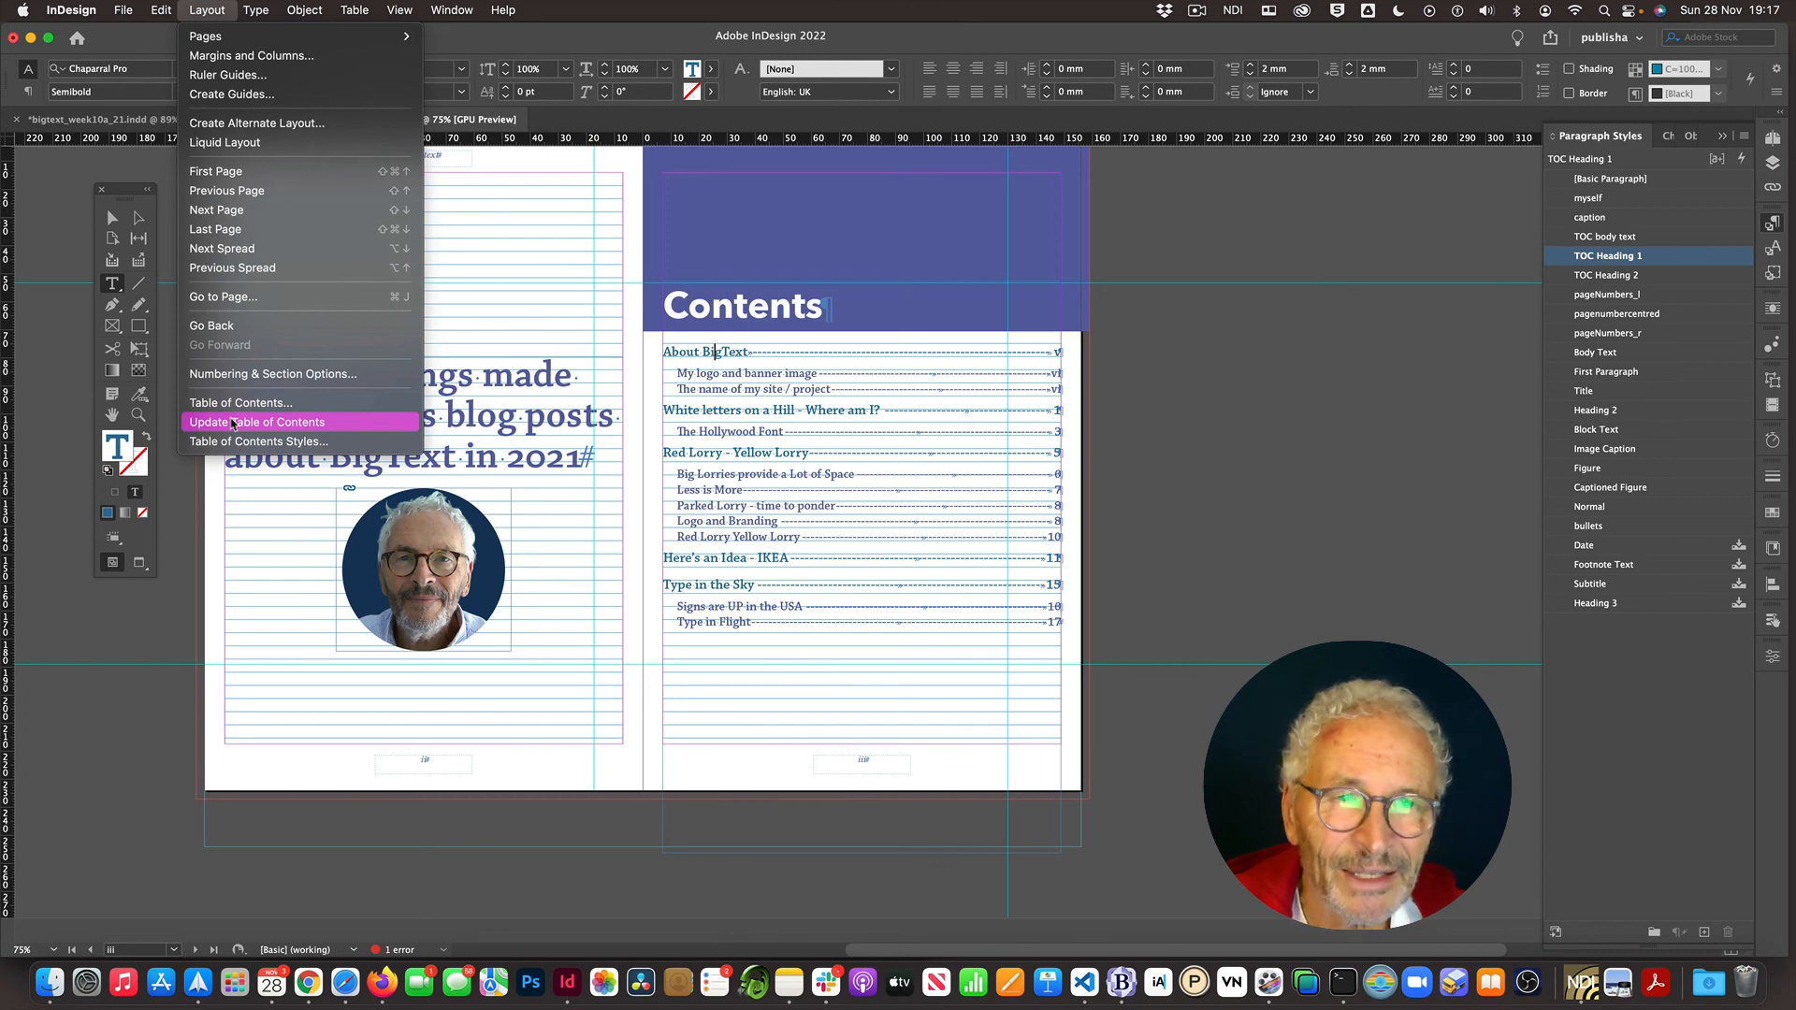
left_click(180, 495)
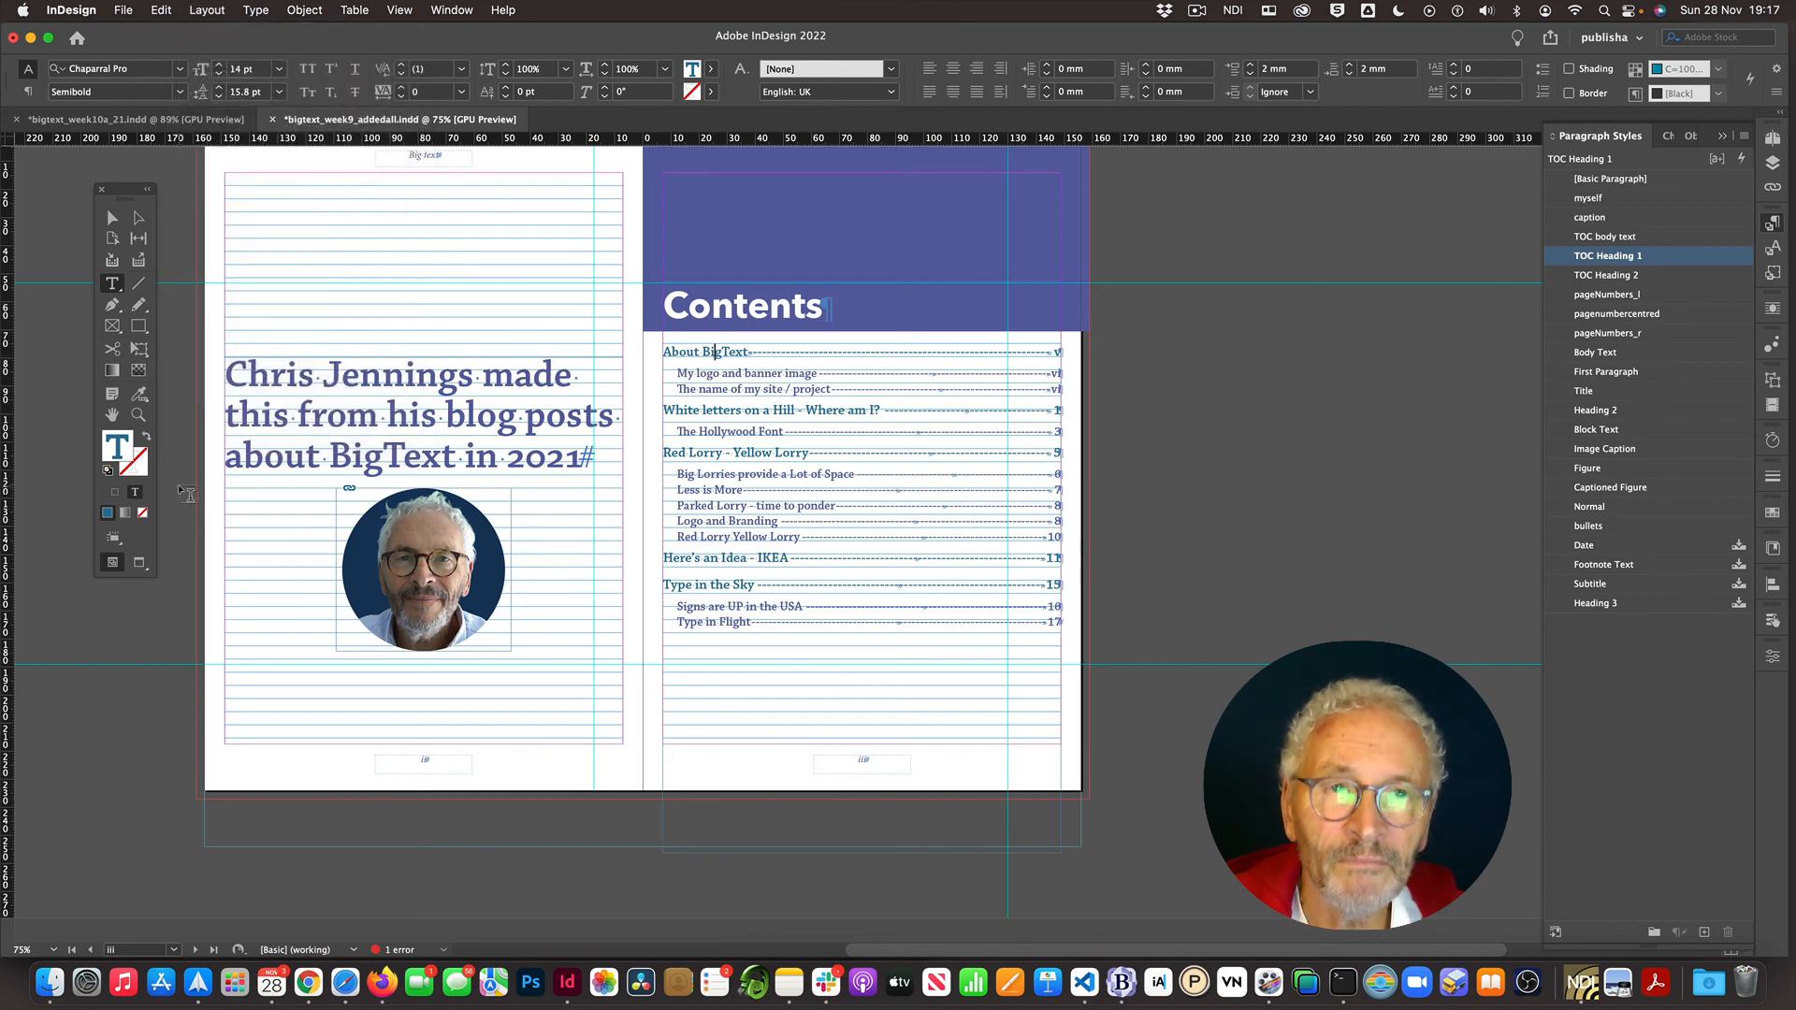